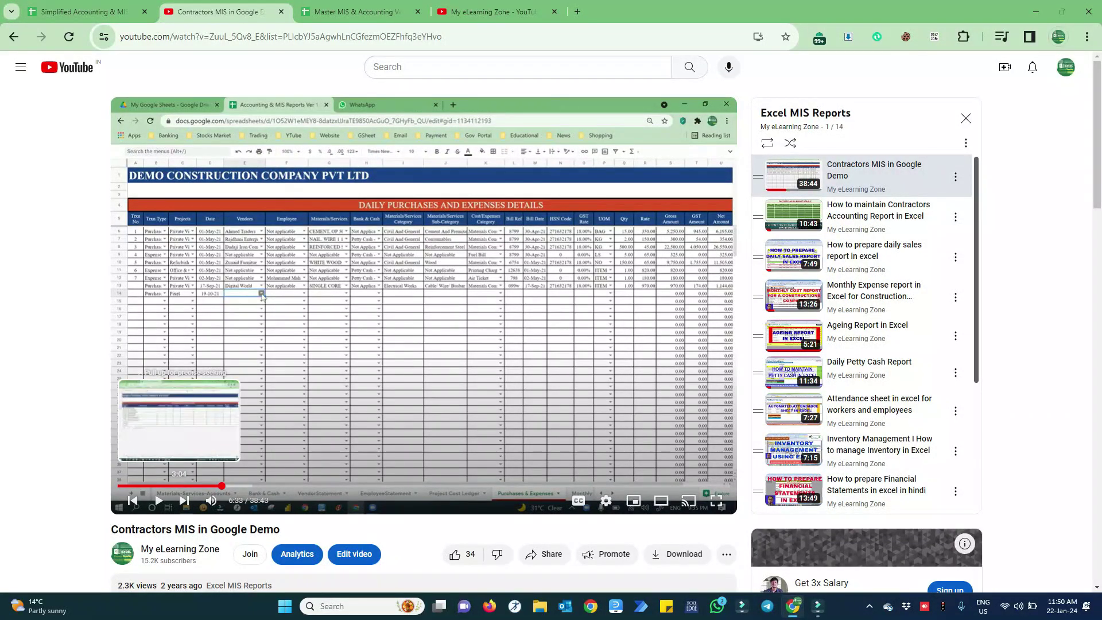
Look over the Contractors MIS demo video page and the Master MIS & Accounting Ver 23.0 home sheet, ending at the Simplified Accounting workbook
{"action": "scroll", "coordinate": [179, 486], "scroll_direction": "down", "scroll_amount": 2}
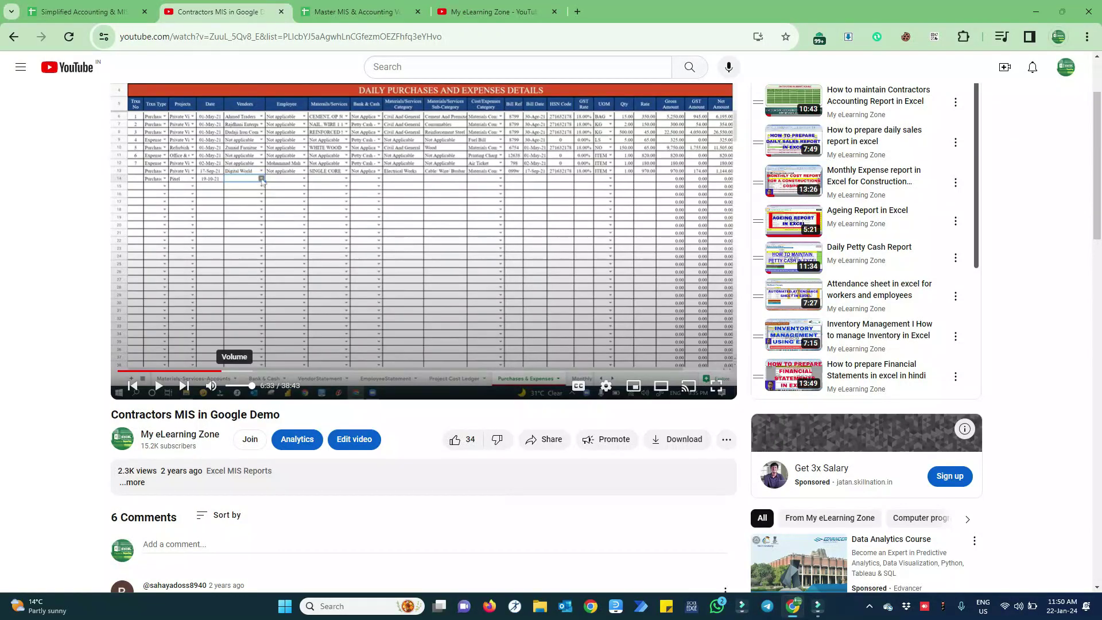
{"action": "scroll", "coordinate": [230, 373], "scroll_direction": "up", "scroll_amount": 2}
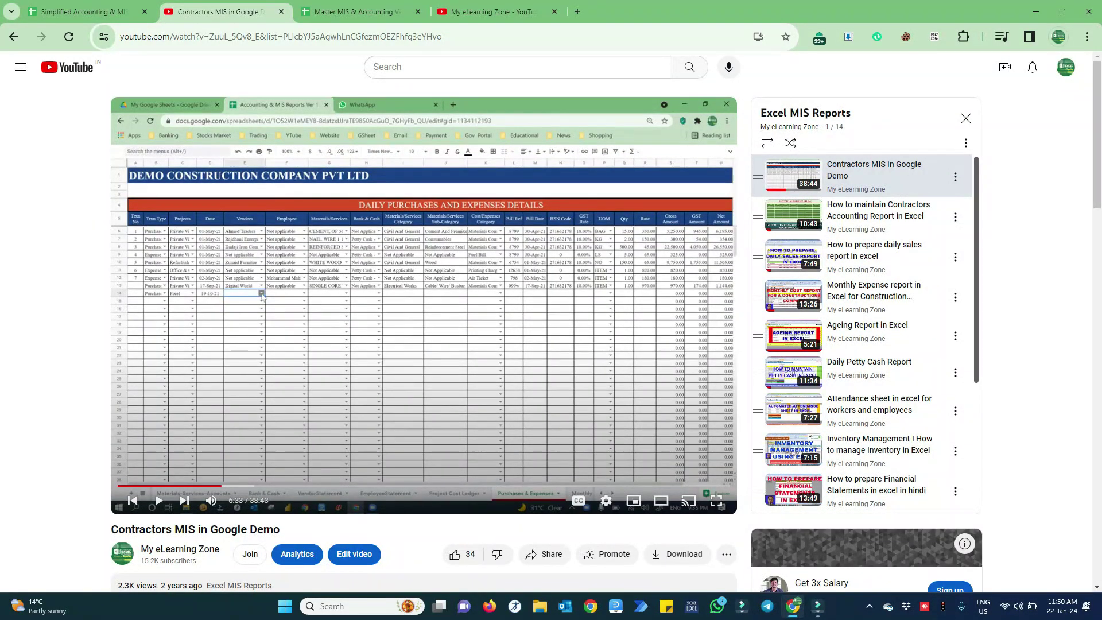
{"action": "left_click", "coordinate": [359, 12]}
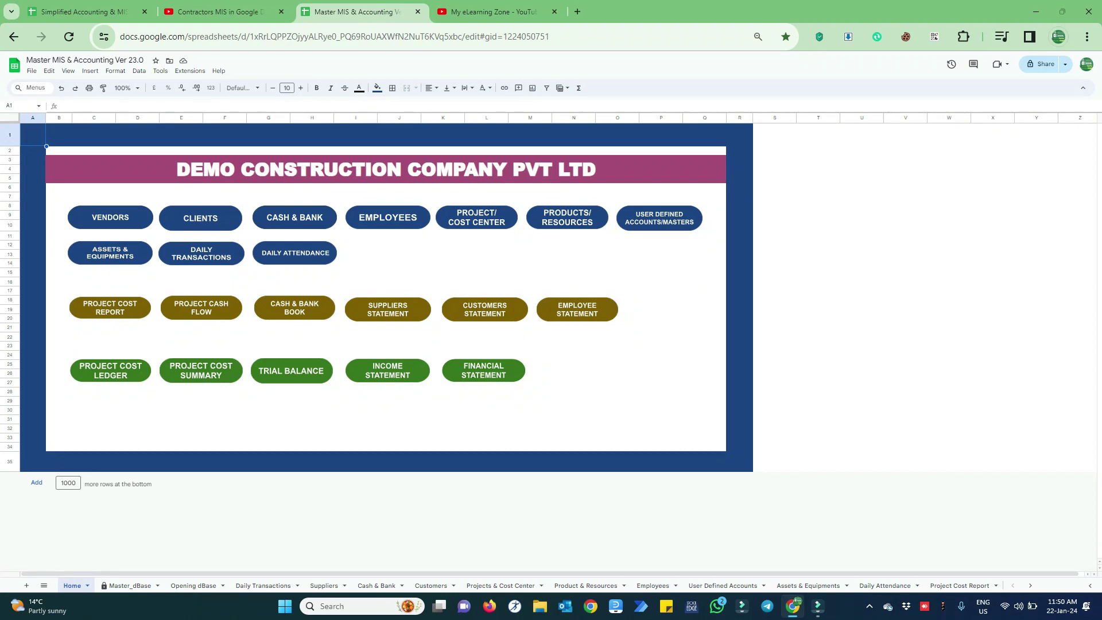
{"action": "left_click", "coordinate": [221, 11]}
{"action": "left_click", "coordinate": [353, 11]}
{"action": "key", "text": "ctrl+1"}
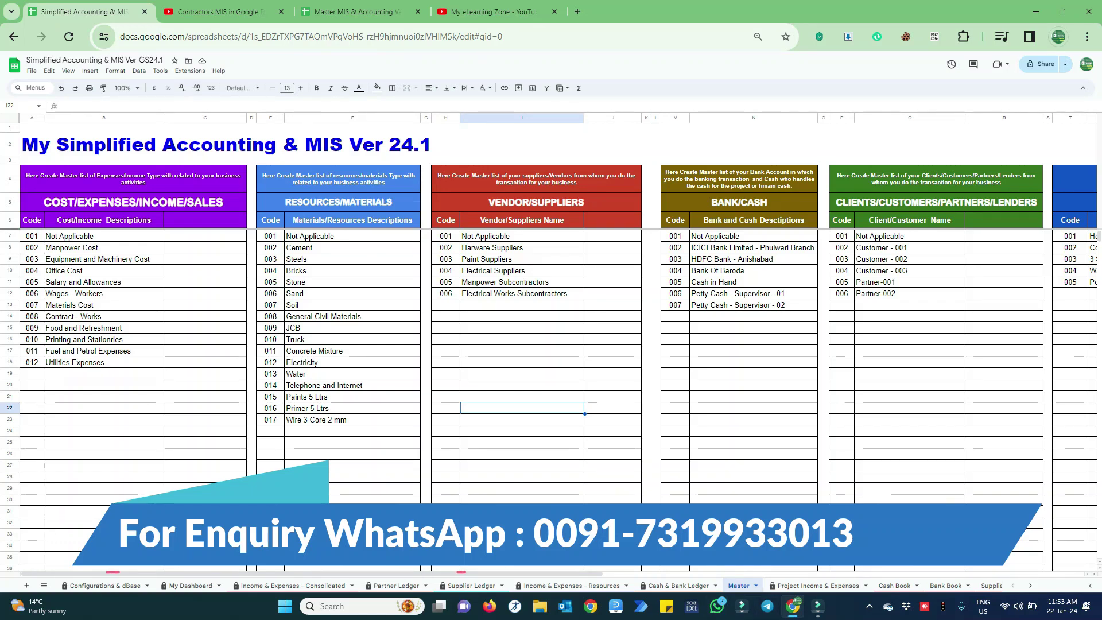
Examine the Cost/Expenses/Income/Sales master list and its neighbouring resources and vendor lists on the Master sheet
{"action": "scroll", "coordinate": [551, 373], "scroll_direction": "down", "scroll_amount": 2}
{"action": "scroll", "coordinate": [551, 373], "scroll_direction": "up", "scroll_amount": 2}
{"action": "left_click", "coordinate": [133, 202]}
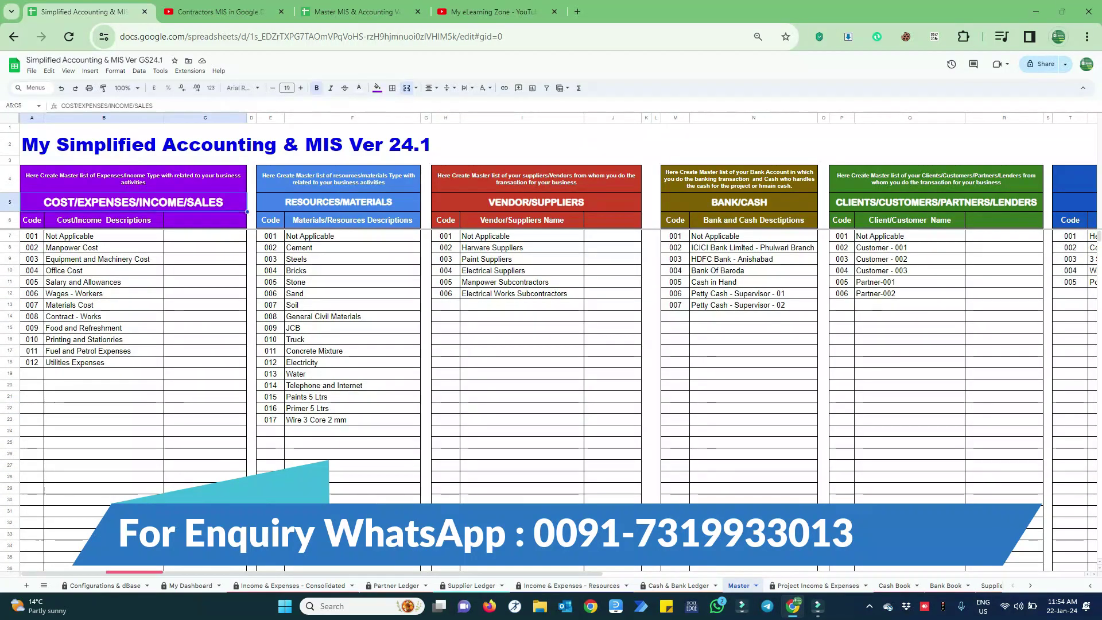
{"action": "key", "text": "Right"}
{"action": "key", "text": "Right"}
{"action": "key", "text": "Right"}
{"action": "key", "text": "Left"}
{"action": "key", "text": "Left"}
{"action": "key", "text": "Left"}
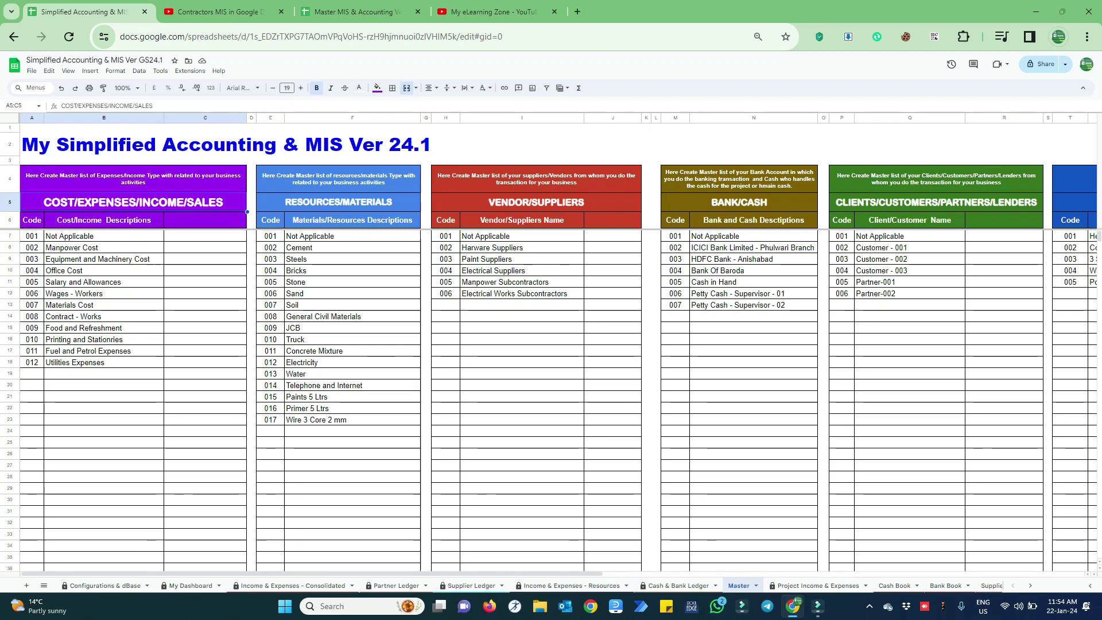
Examine the Clients/Customers/Partners/Lenders master list and the project list beside it
{"action": "left_click", "coordinate": [910, 282]}
{"action": "key", "text": "Right"}
{"action": "key", "text": "Right"}
{"action": "key", "text": "Right"}
{"action": "key", "text": "Right"}
{"action": "key", "text": "Right"}
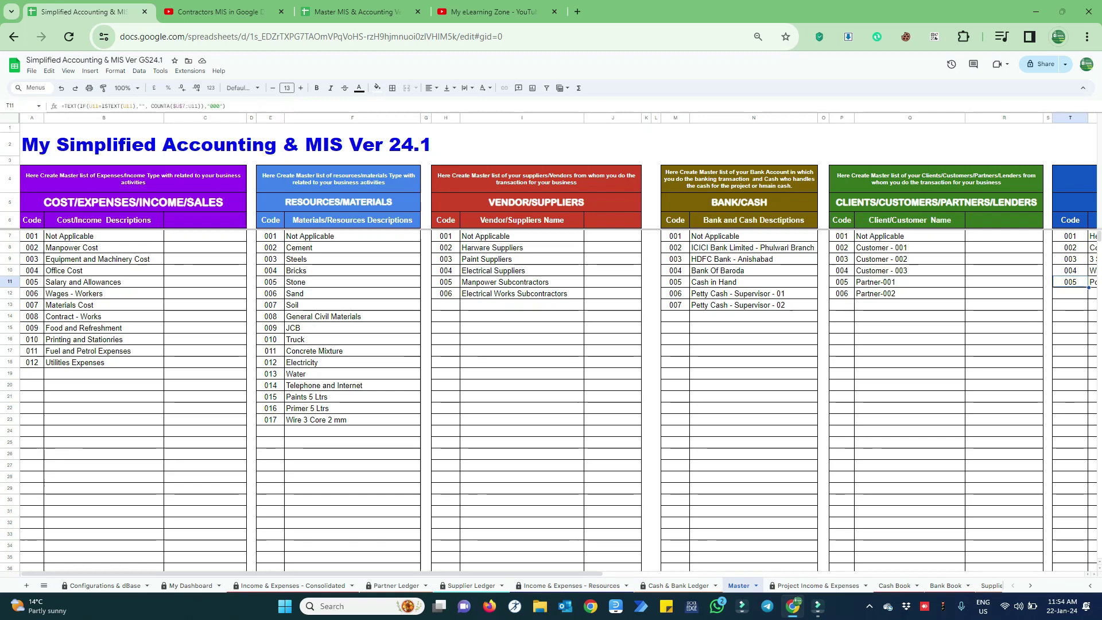
{"action": "key", "text": "Right"}
{"action": "key", "text": "Right"}
{"action": "key", "text": "Right"}
{"action": "key", "text": "Left"}
{"action": "key", "text": "Left"}
{"action": "key", "text": "Left"}
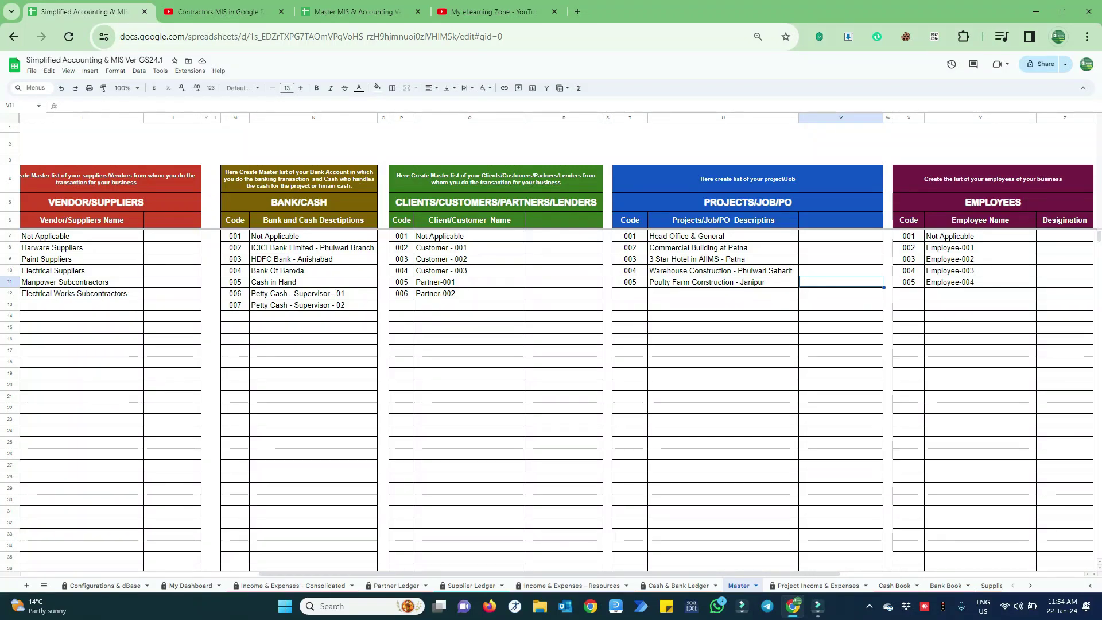
Examine the Projects/Job/PO master list across to the end of the employees list
{"action": "left_click", "coordinate": [723, 259]}
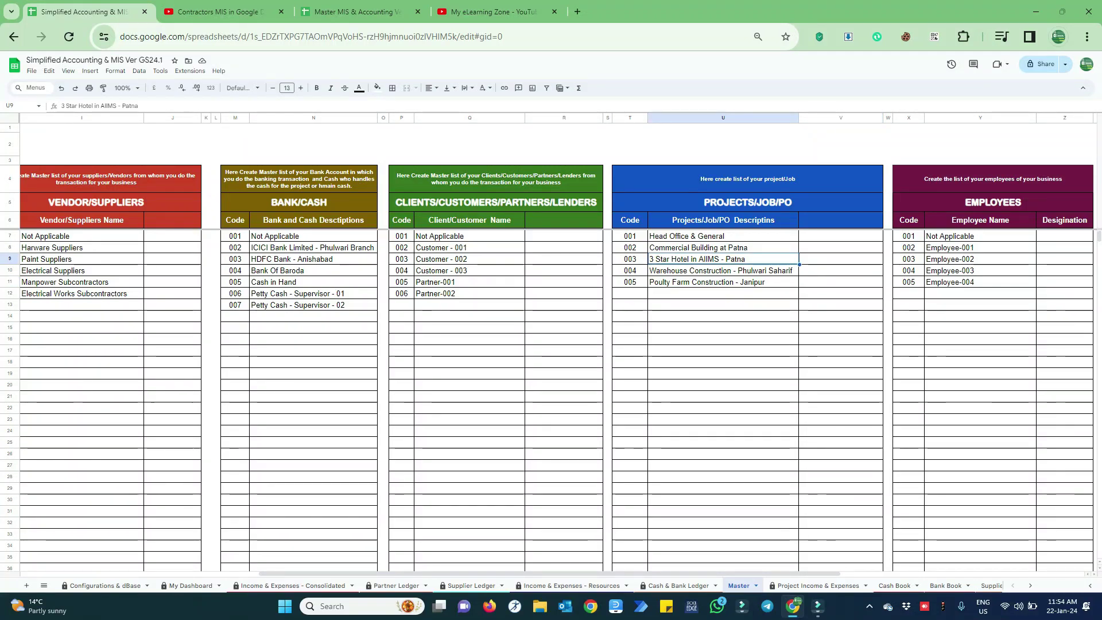
{"action": "key", "text": "Right"}
{"action": "key", "text": "Right"}
{"action": "key", "text": "Right"}
{"action": "key", "text": "Right"}
{"action": "key", "text": "Right"}
{"action": "key", "text": "Right"}
{"action": "key", "text": "Right"}
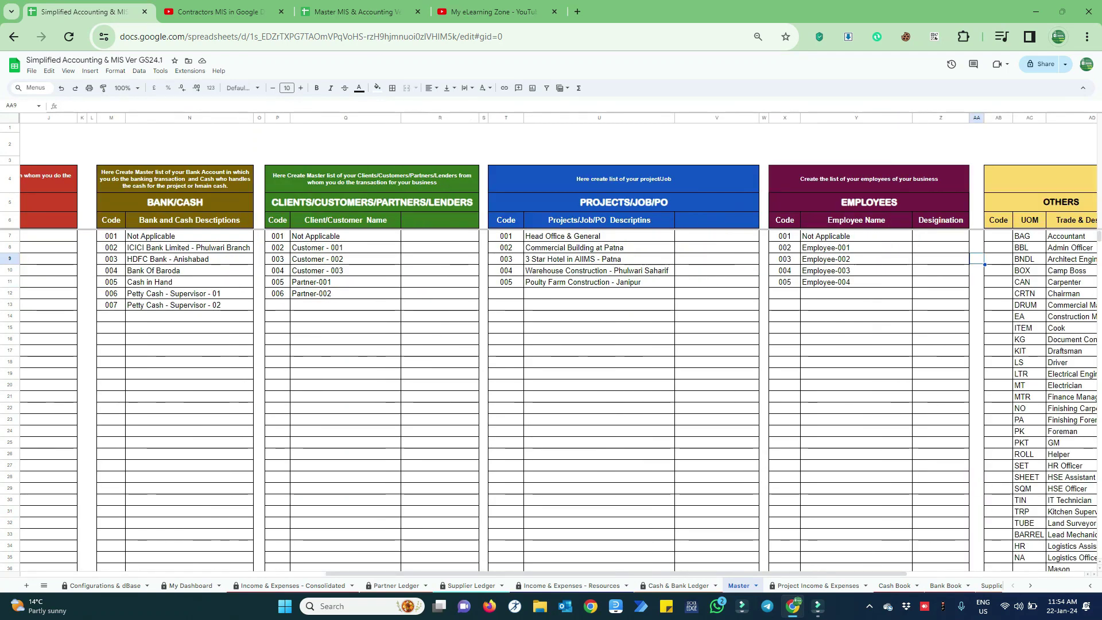
Examine the codes, employee names and designation column of the Employees master list
{"action": "key", "text": "Left"}
{"action": "key", "text": "Left"}
{"action": "key", "text": "Left"}
{"action": "key", "text": "Left"}
{"action": "key", "text": "Up"}
{"action": "key", "text": "Right"}
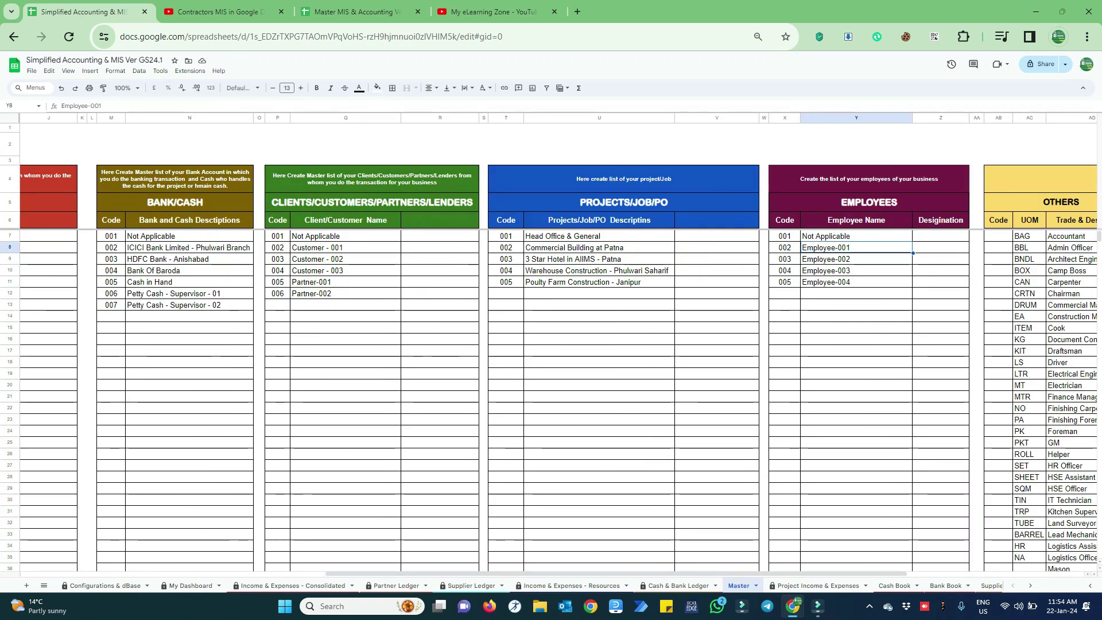
{"action": "key", "text": "Up"}
{"action": "key", "text": "Up"}
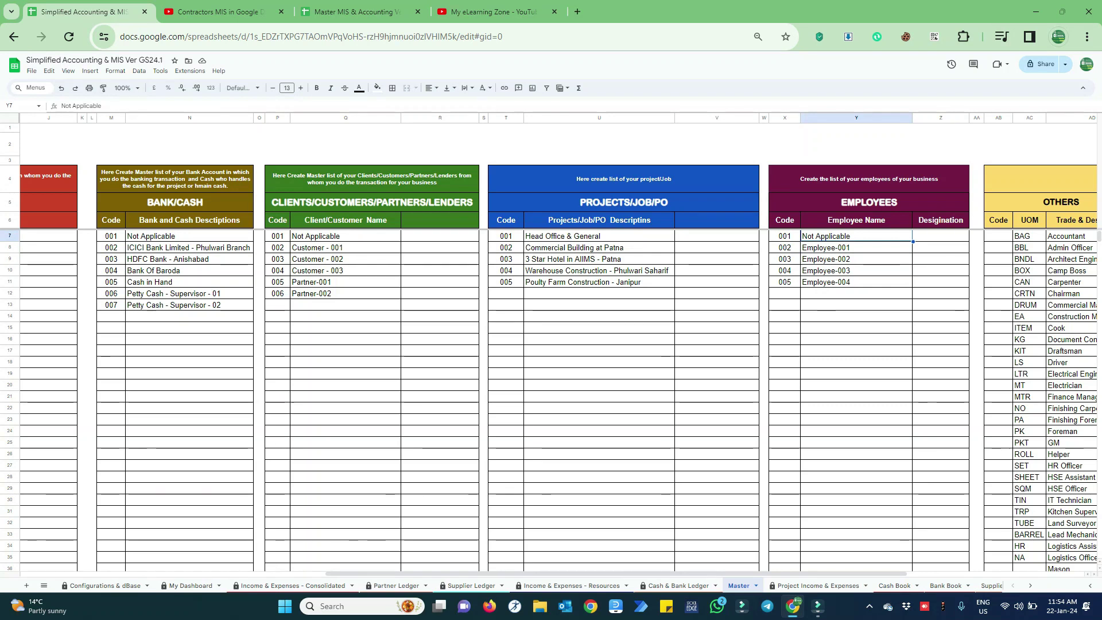
{"action": "key", "text": "Down"}
{"action": "key", "text": "Down"}
{"action": "key", "text": "Down"}
{"action": "key", "text": "Down"}
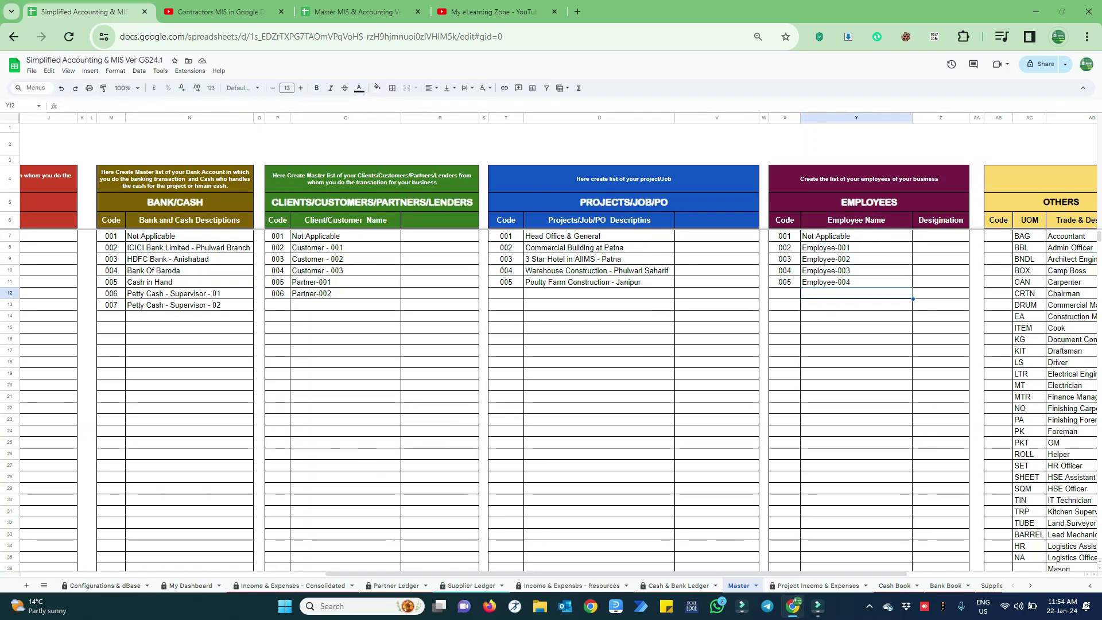
{"action": "key", "text": "Up"}
{"action": "key", "text": "Up"}
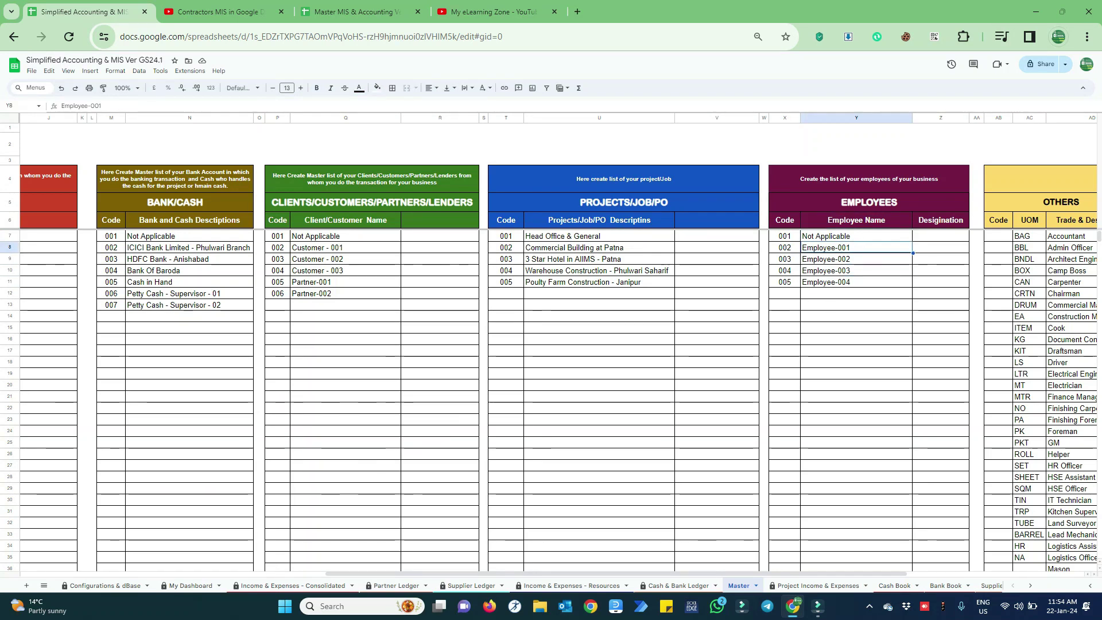
{"action": "key", "text": "Right"}
{"action": "key", "text": "Right"}
{"action": "key", "text": "Left"}
{"action": "key", "text": "Left"}
{"action": "key", "text": "Left"}
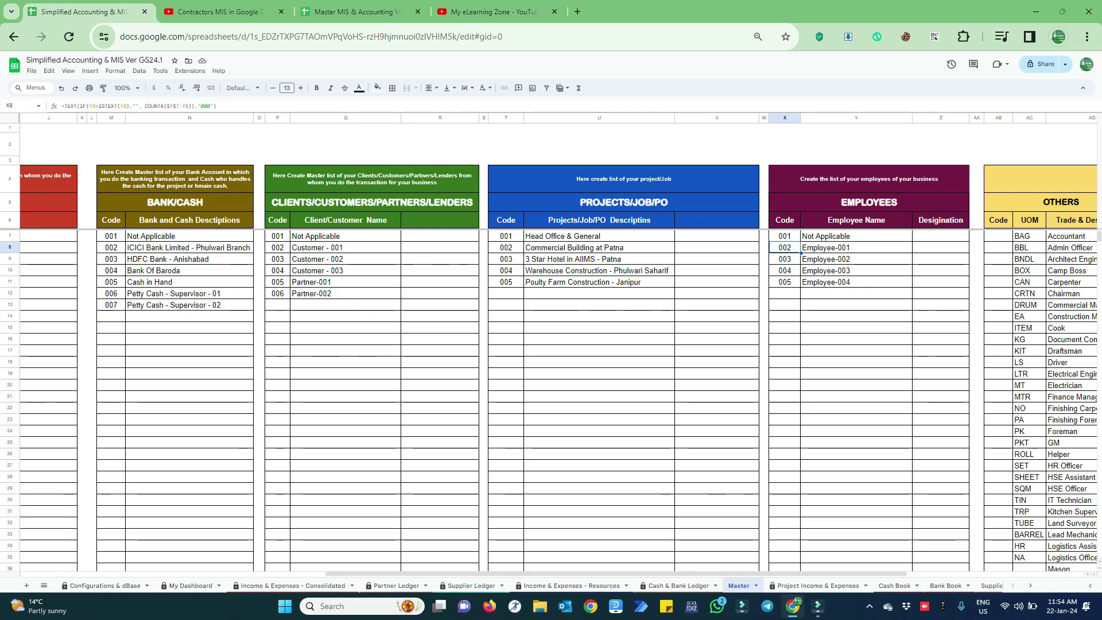
{"action": "key", "text": "Right"}
{"action": "key", "text": "Down"}
{"action": "key", "text": "Down"}
Examine the Others master list with its UOM and Trade & Designation columns
{"action": "key", "text": "Right"}
{"action": "key", "text": "Right"}
{"action": "key", "text": "Right"}
{"action": "key", "text": "Right"}
{"action": "key", "text": "Right"}
{"action": "key", "text": "Right"}
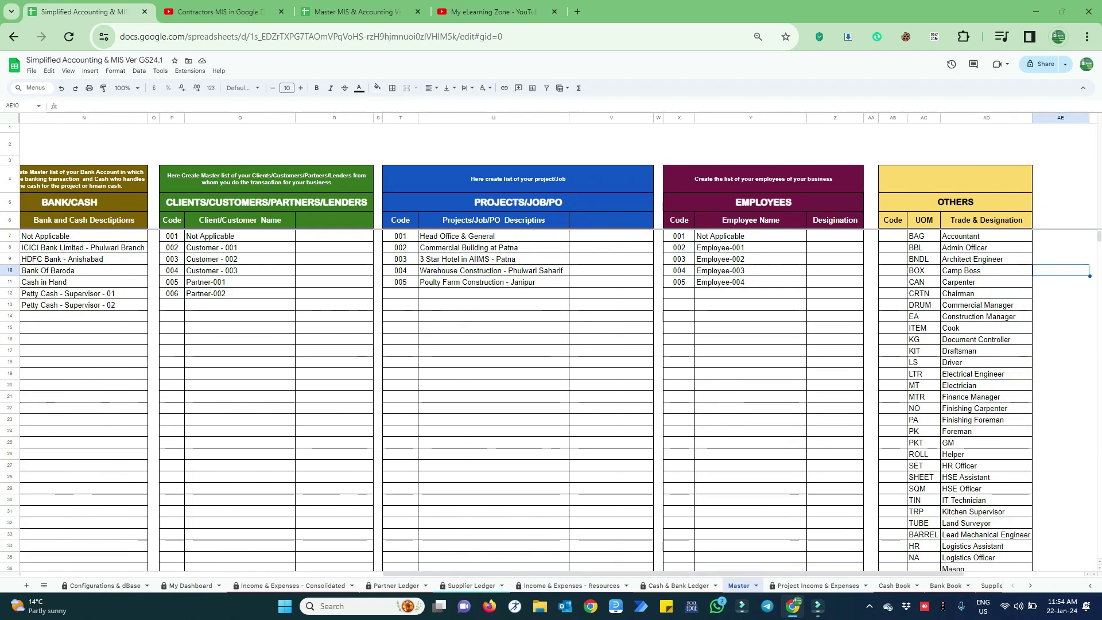
{"action": "scroll", "coordinate": [551, 401], "scroll_direction": "down", "scroll_amount": 2}
{"action": "scroll", "coordinate": [551, 402], "scroll_direction": "up", "scroll_amount": 3}
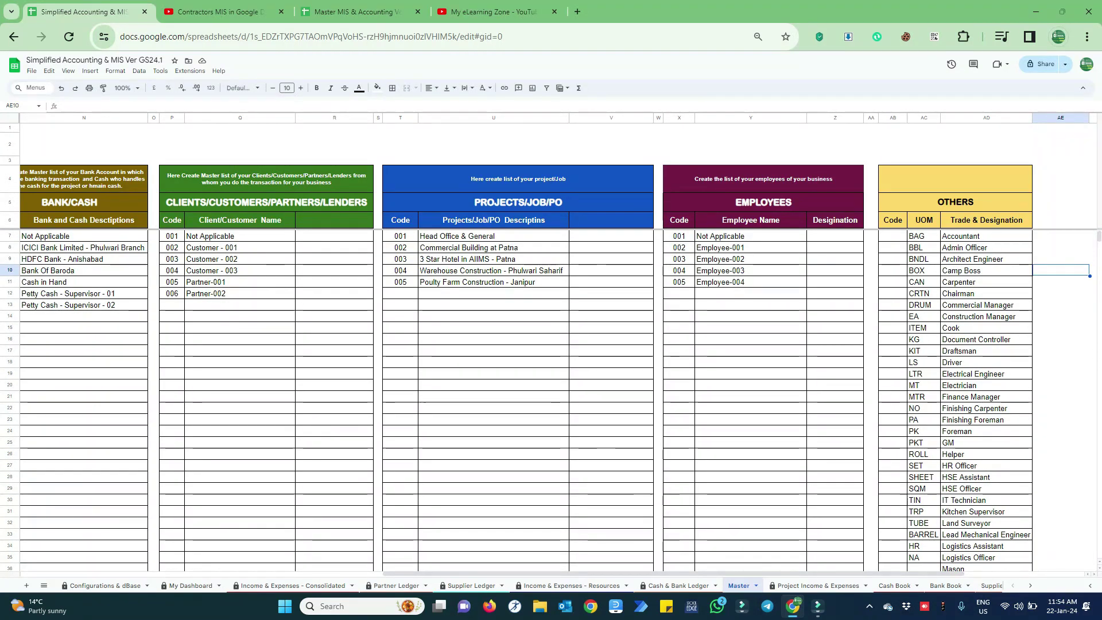
Go back across the Master sheet to its first lists, ending at the first empty vendor name row
{"action": "key", "text": "Down"}
{"action": "key", "text": "Down"}
{"action": "key", "text": "Down"}
{"action": "key", "text": "Left"}
{"action": "key", "text": "Left"}
{"action": "key", "text": "Left"}
{"action": "key", "text": "Left"}
{"action": "key", "text": "Left"}
{"action": "key", "text": "Left"}
{"action": "key", "text": "Left"}
{"action": "key", "text": "Left"}
{"action": "key", "text": "Left"}
{"action": "key", "text": "Left"}
{"action": "key", "text": "Left"}
{"action": "key", "text": "Left"}
{"action": "key", "text": "Left"}
{"action": "key", "text": "Left"}
{"action": "key", "text": "Left"}
{"action": "key", "text": "Left"}
{"action": "key", "text": "Left"}
{"action": "key", "text": "Left"}
{"action": "key", "text": "Left"}
{"action": "key", "text": "Left"}
{"action": "key", "text": "Left"}
{"action": "key", "text": "Left"}
{"action": "key", "text": "Left"}
{"action": "key", "text": "Left"}
{"action": "key", "text": "Left"}
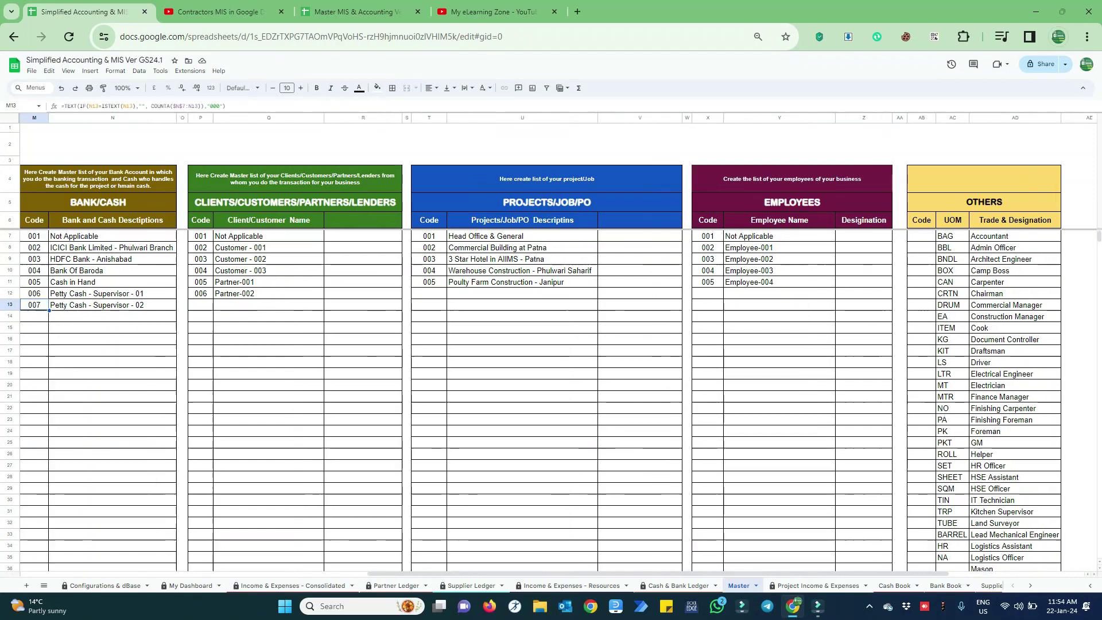
{"action": "key", "text": "Right"}
{"action": "key", "text": "Right"}
{"action": "key", "text": "Right"}
{"action": "key", "text": "Right"}
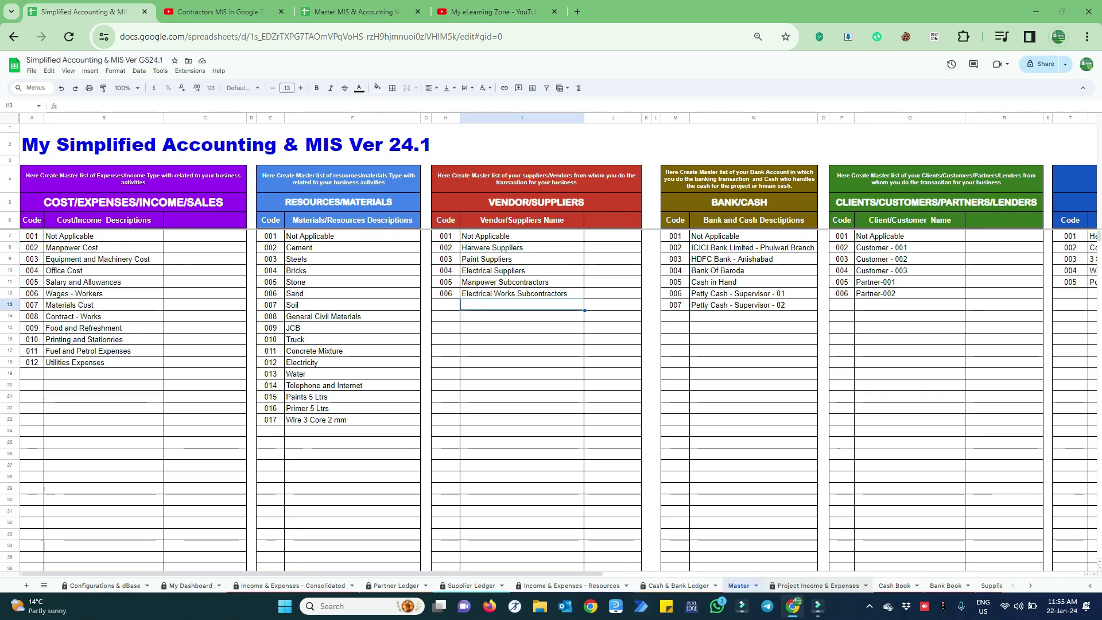
View the daily cash expenses in the Cash Book and the first entry of the Bank Book
{"action": "left_click", "coordinate": [1030, 585]}
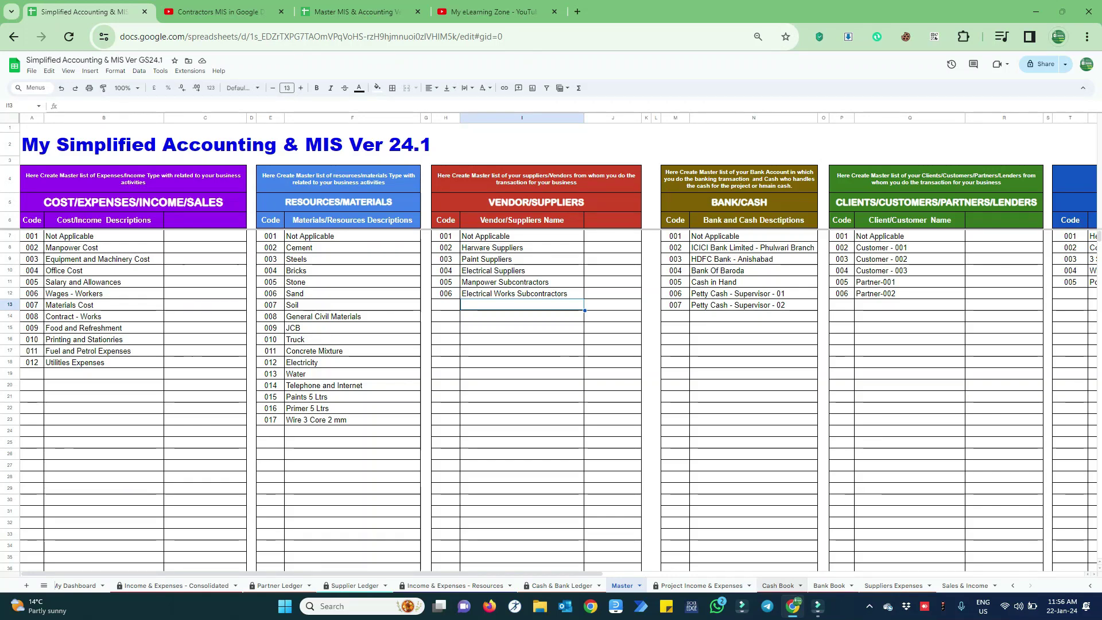
{"action": "left_click", "coordinate": [778, 585]}
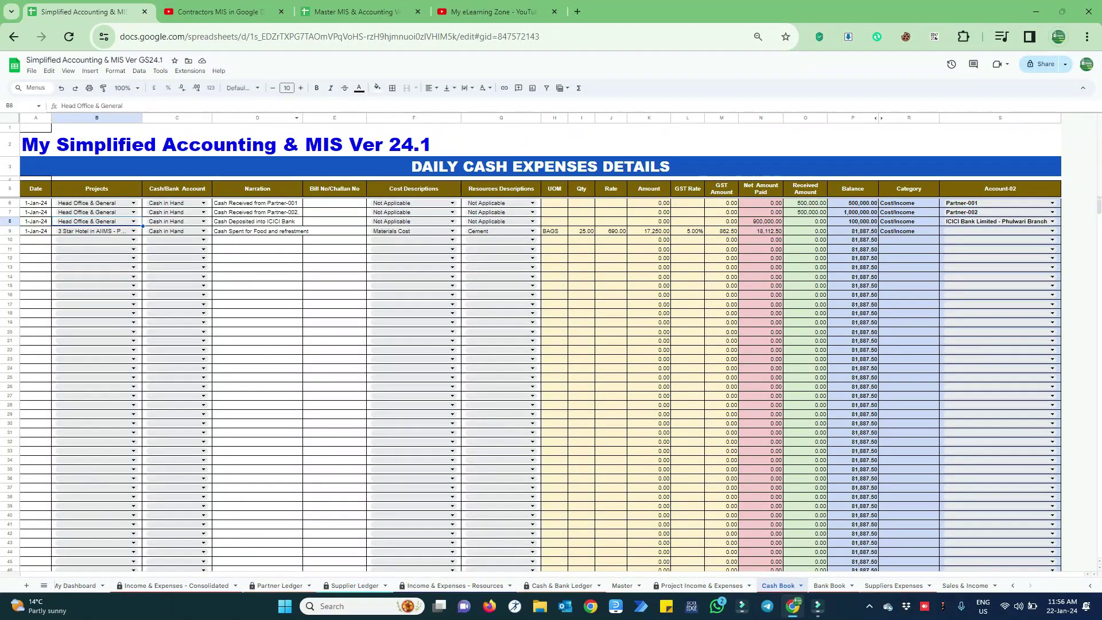
{"action": "left_click", "coordinate": [829, 585]}
{"action": "scroll", "coordinate": [454, 230], "scroll_direction": "up", "scroll_amount": 5}
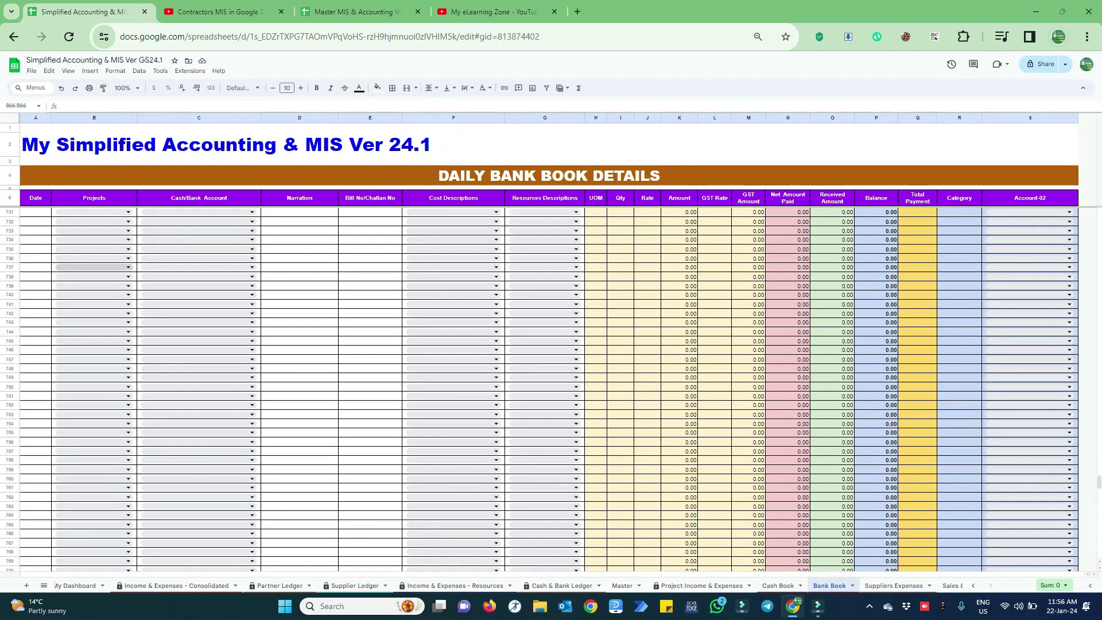
{"action": "left_click", "coordinate": [35, 276]}
{"action": "key", "text": "ctrl+Up"}
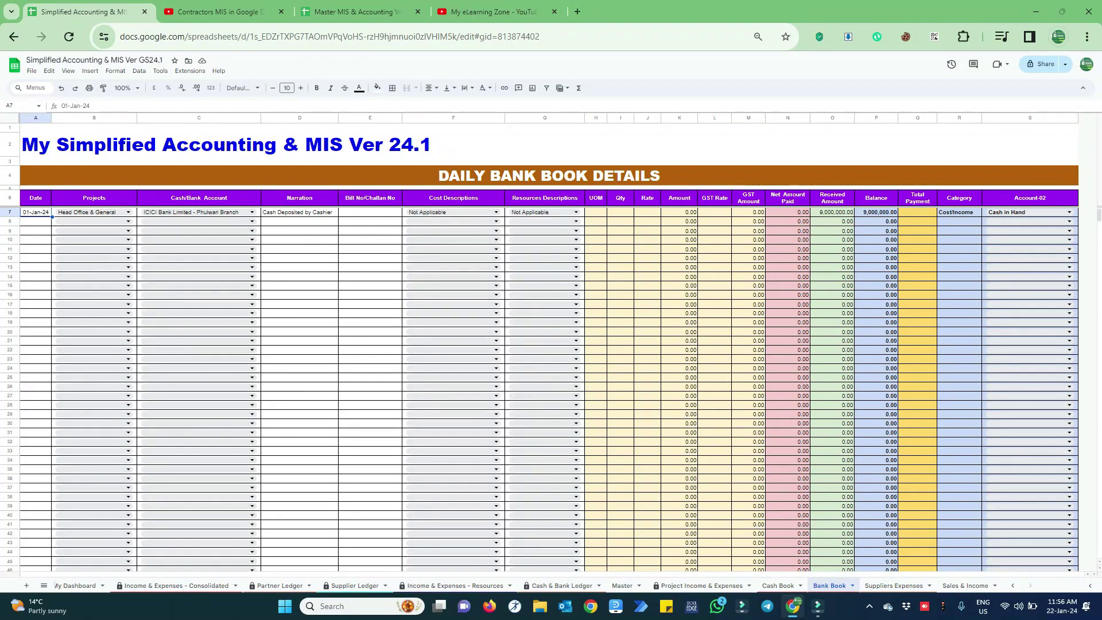
Look through the Suppliers Expenses, Sales & Income and Bank Book sheets, ending at the Master sheet
{"action": "left_click", "coordinate": [894, 585]}
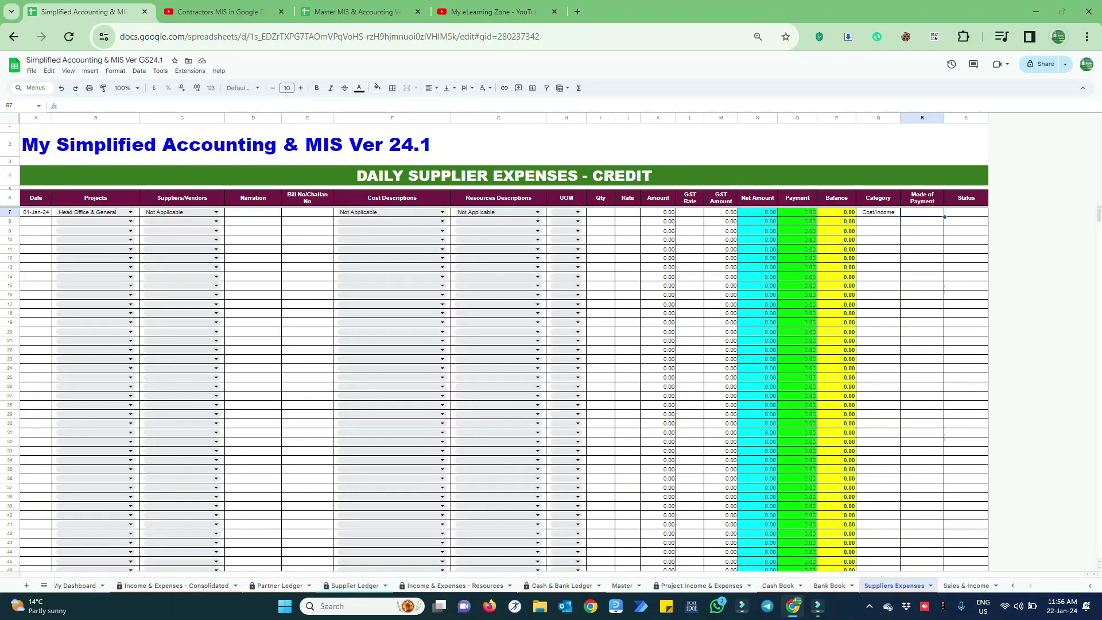
{"action": "left_click", "coordinate": [504, 176]}
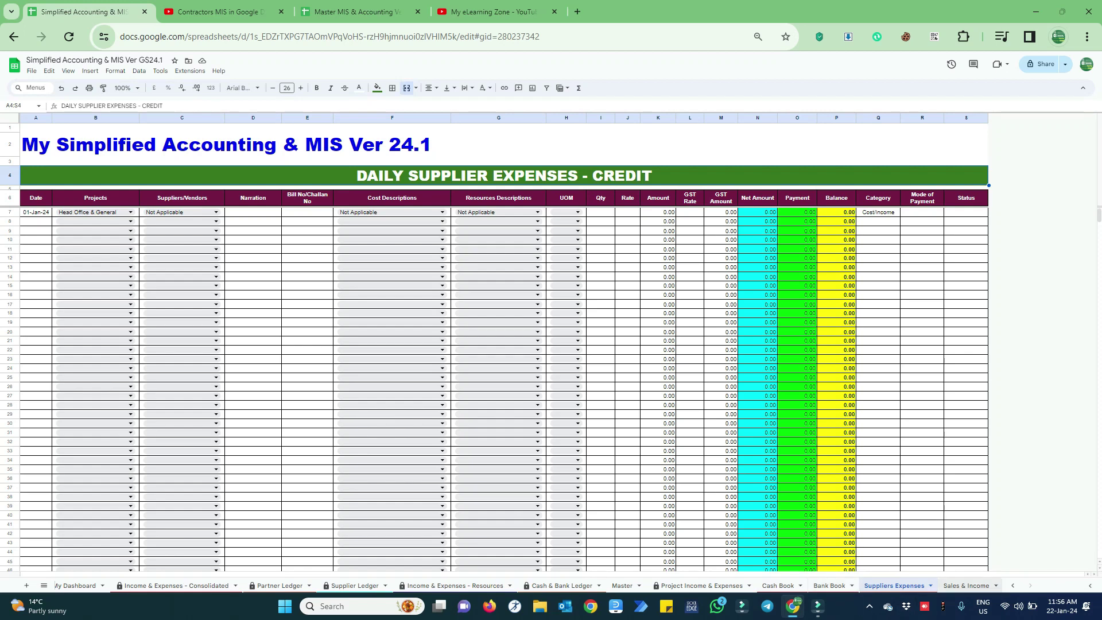
{"action": "left_click", "coordinate": [966, 585]}
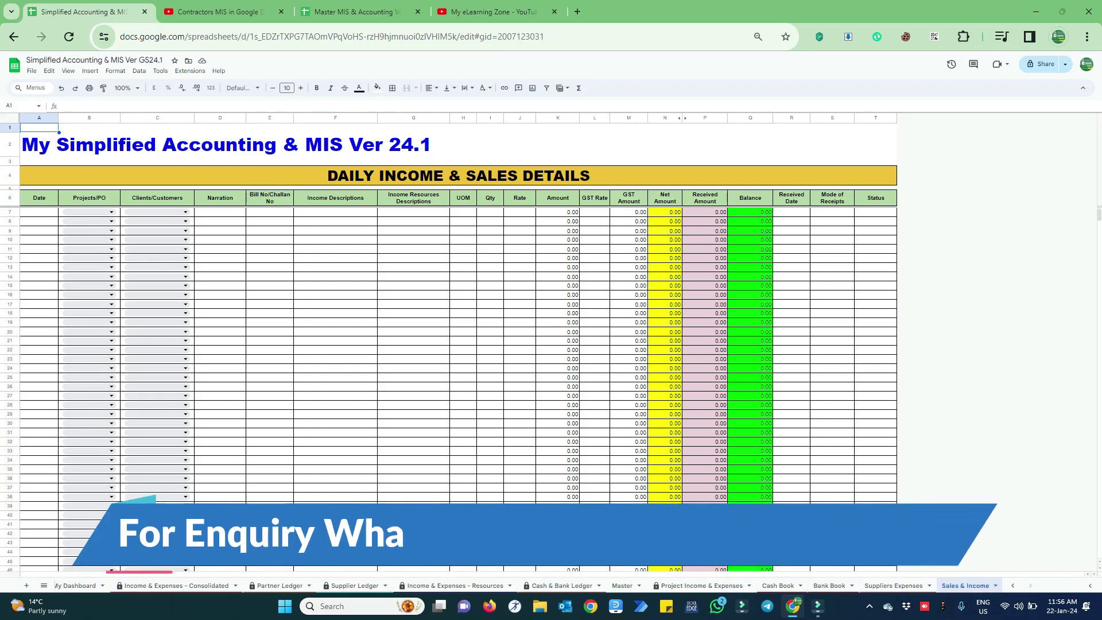
{"action": "left_click", "coordinate": [829, 585]}
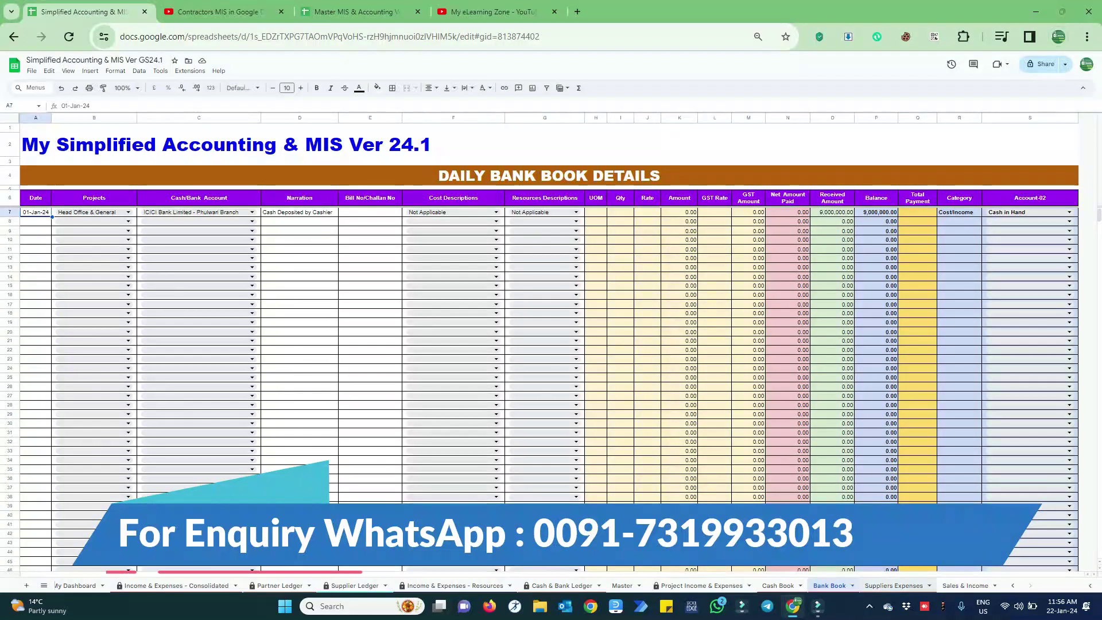
{"action": "left_click", "coordinate": [894, 586]}
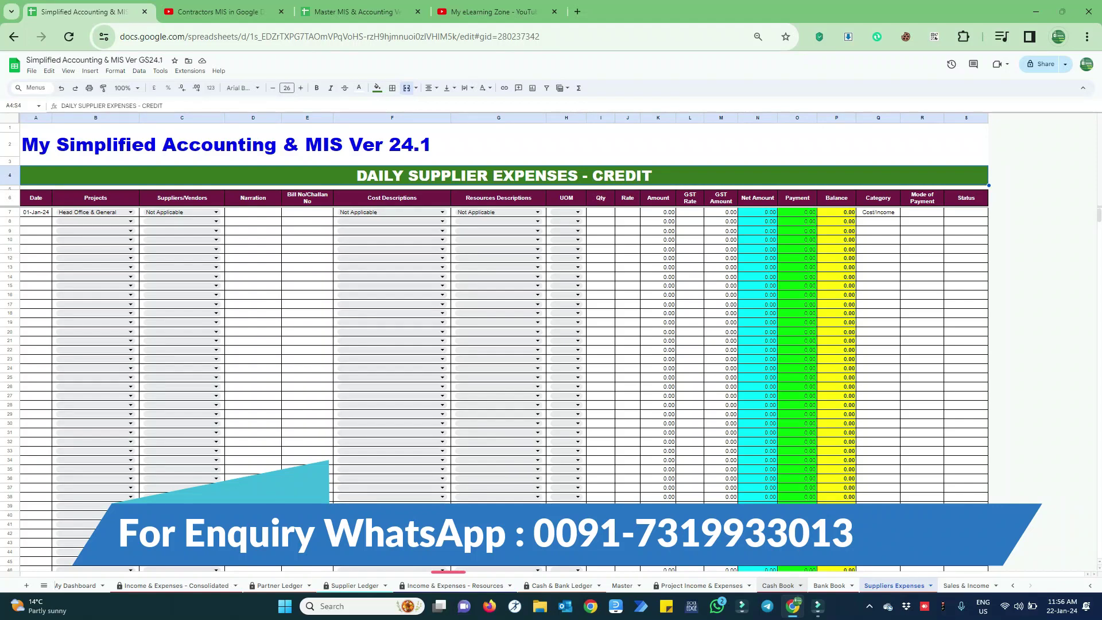
{"action": "left_click", "coordinate": [622, 586]}
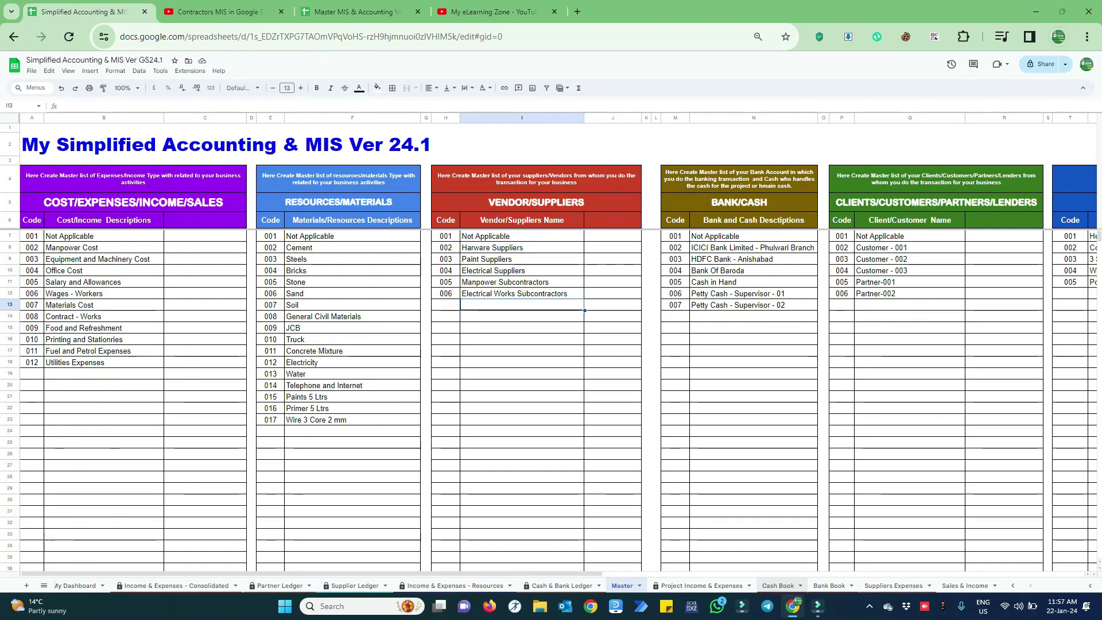
Start a new Cash Book entry in row 10 with the date 22-Jan-24
{"action": "left_click", "coordinate": [777, 586]}
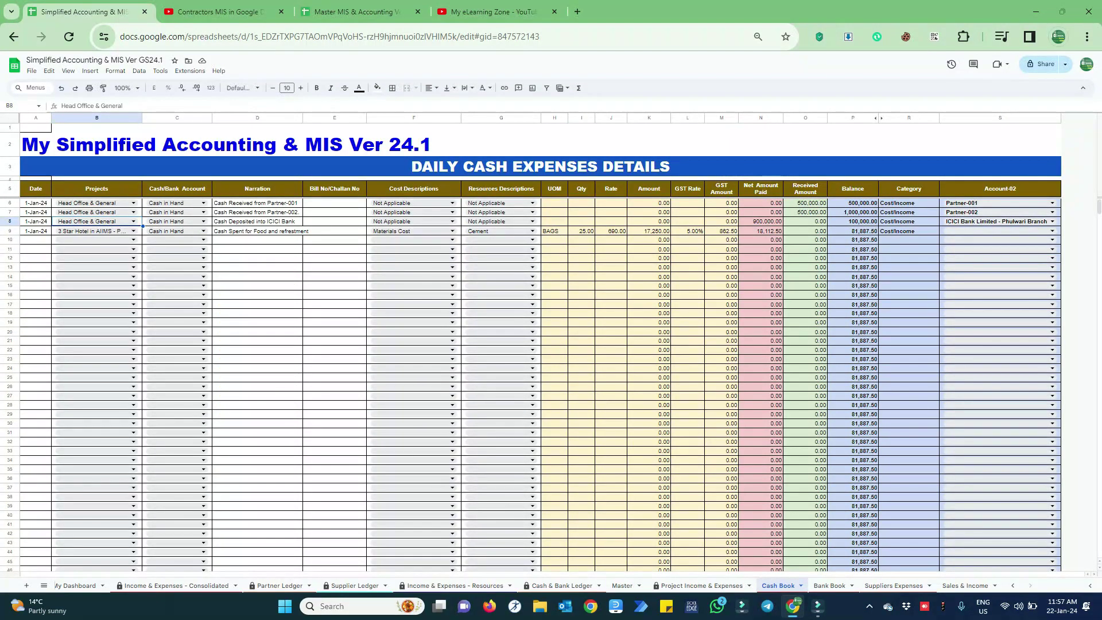
{"action": "left_click", "coordinate": [35, 240]}
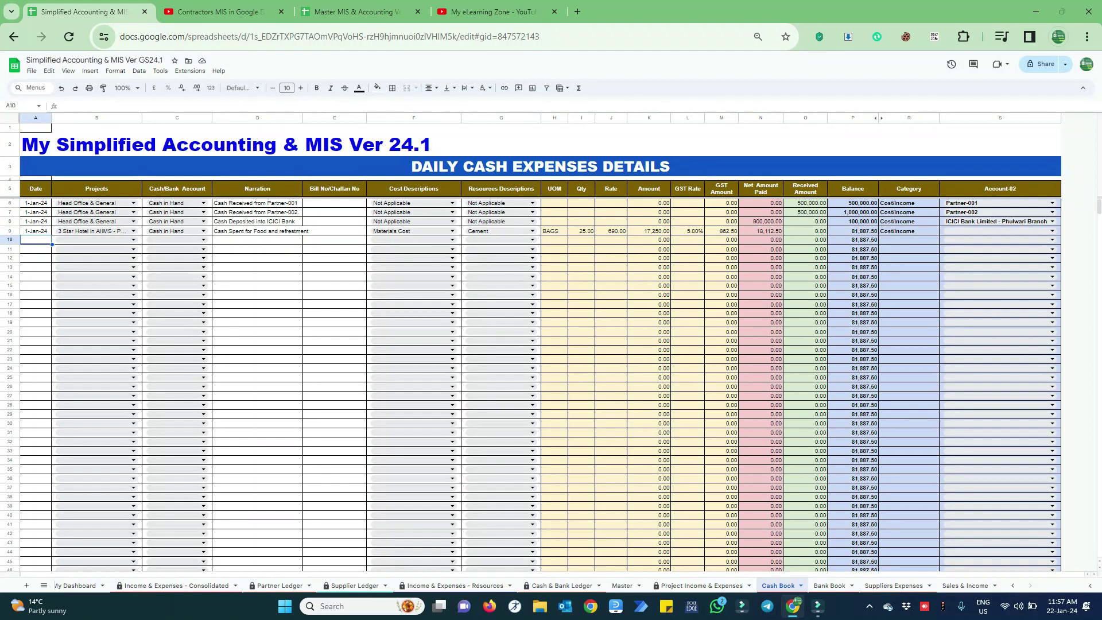
{"action": "key", "text": "Tab"}
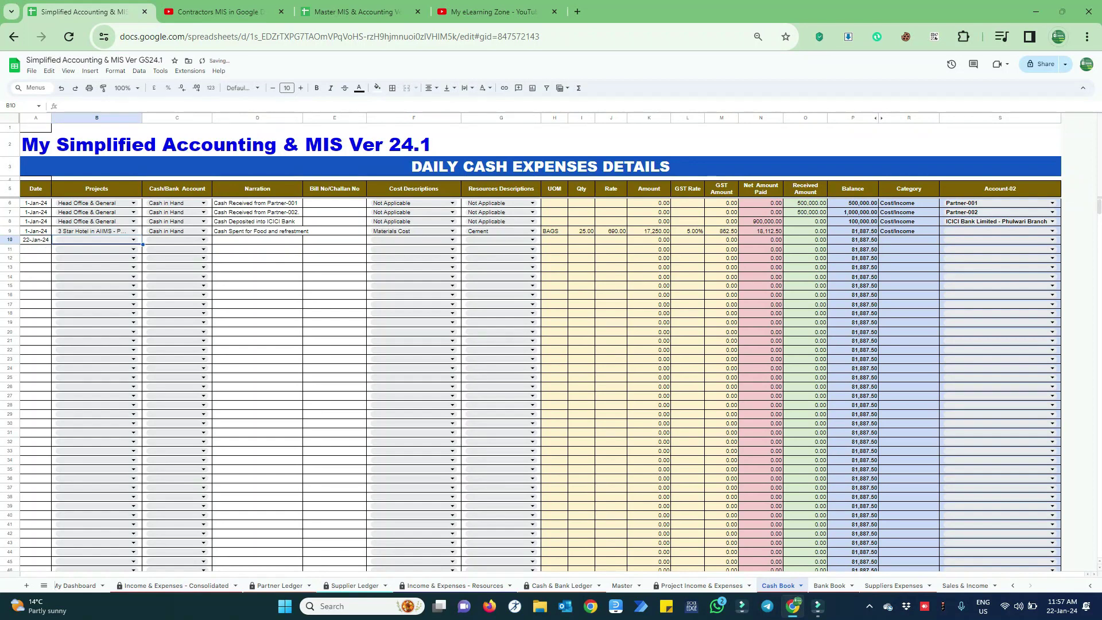
{"action": "key", "text": "Tab"}
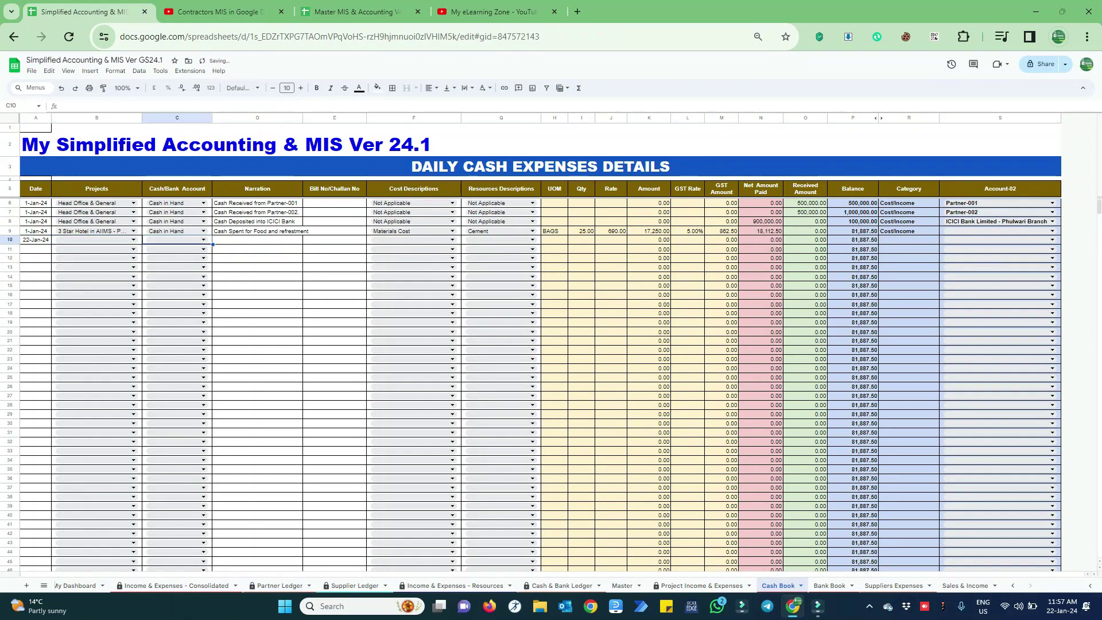
Check the running balance in the Cash Book's new row and return to that row's entry columns
{"action": "left_click", "coordinate": [853, 231]}
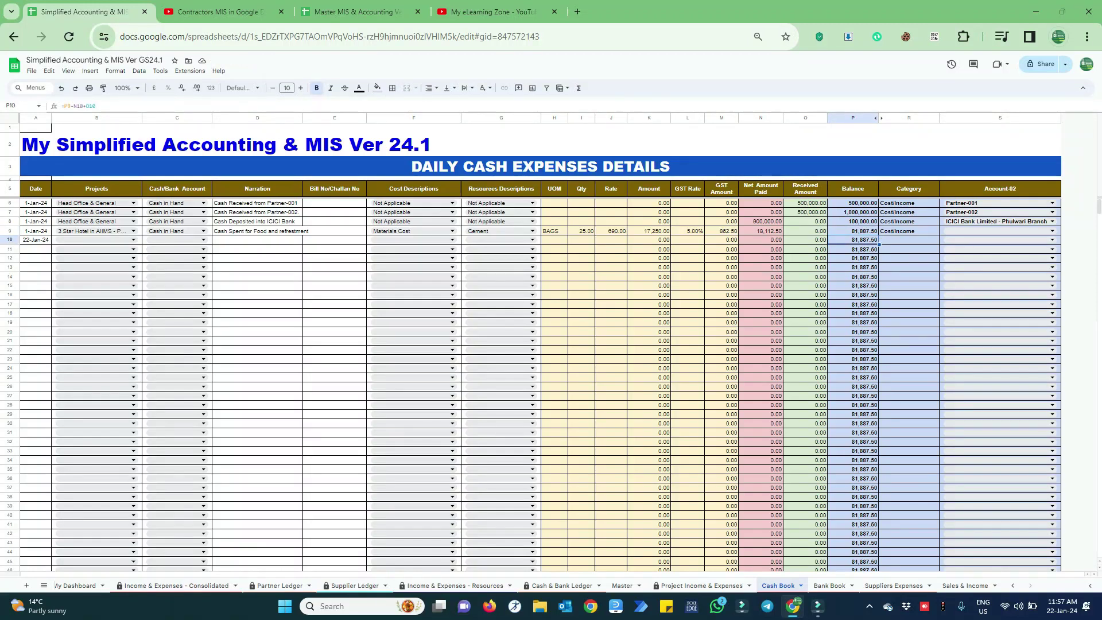
{"action": "key", "text": "Down"}
{"action": "key", "text": "Left"}
{"action": "key", "text": "Left"}
{"action": "key", "text": "Left"}
{"action": "key", "text": "Left"}
{"action": "key", "text": "Left"}
{"action": "key", "text": "Left"}
{"action": "key", "text": "Left"}
{"action": "key", "text": "Left"}
{"action": "key", "text": "Left"}
{"action": "key", "text": "Left"}
{"action": "key", "text": "Left"}
{"action": "key", "text": "Left"}
{"action": "key", "text": "Left"}
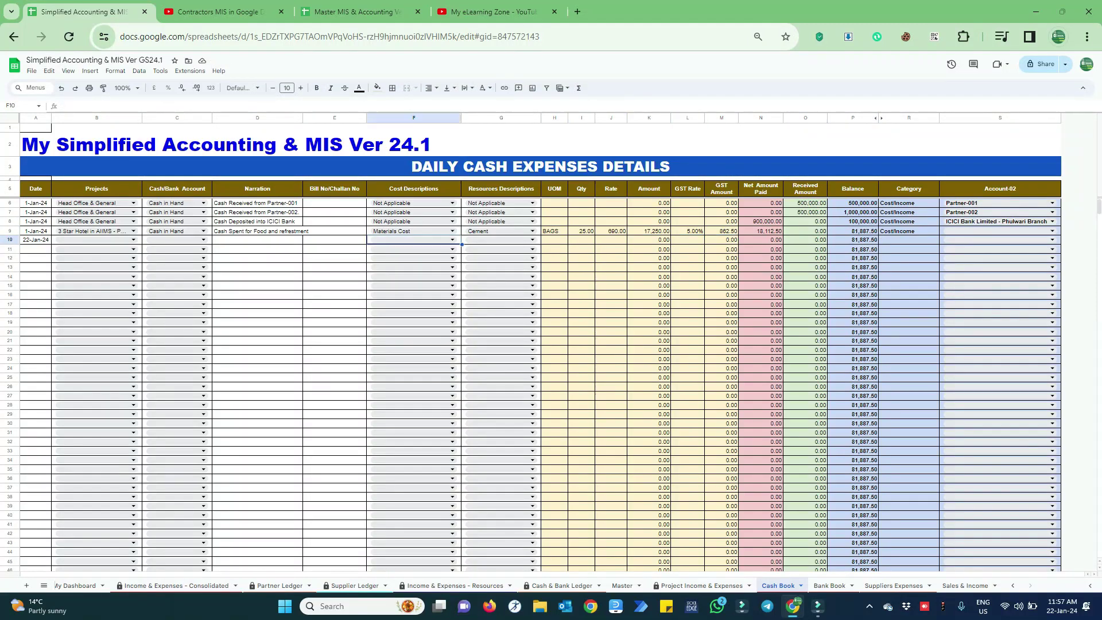
Set the project in row 10 to 3 Star Hotel in AIIMS - Patna and its cash/bank account to Cash in Hand
{"action": "key", "text": "Left"}
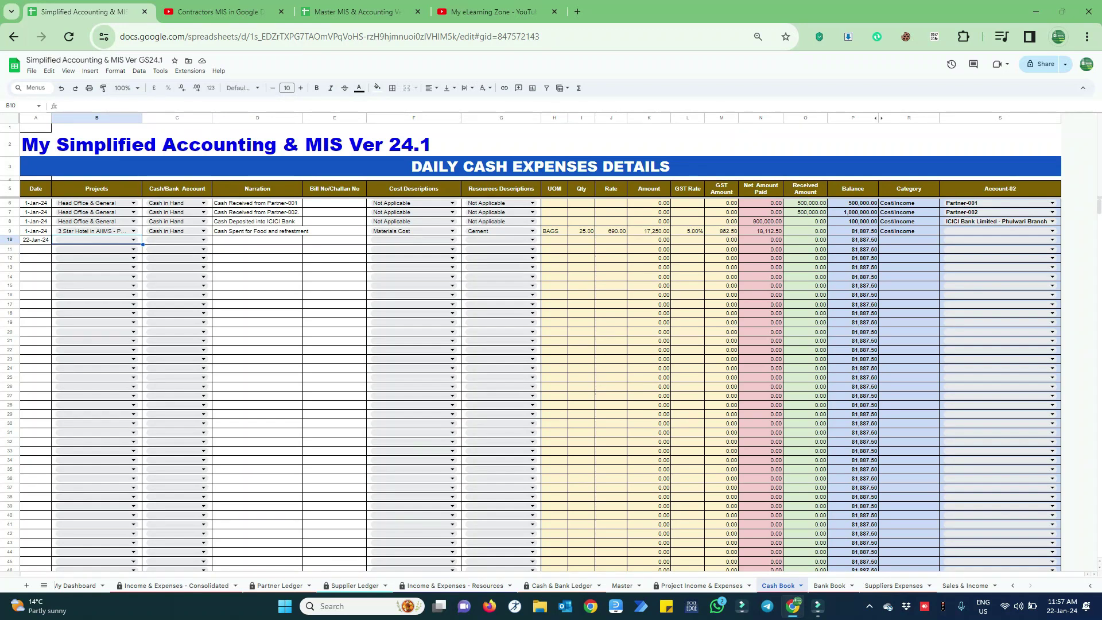
{"action": "type", "text": "3"}
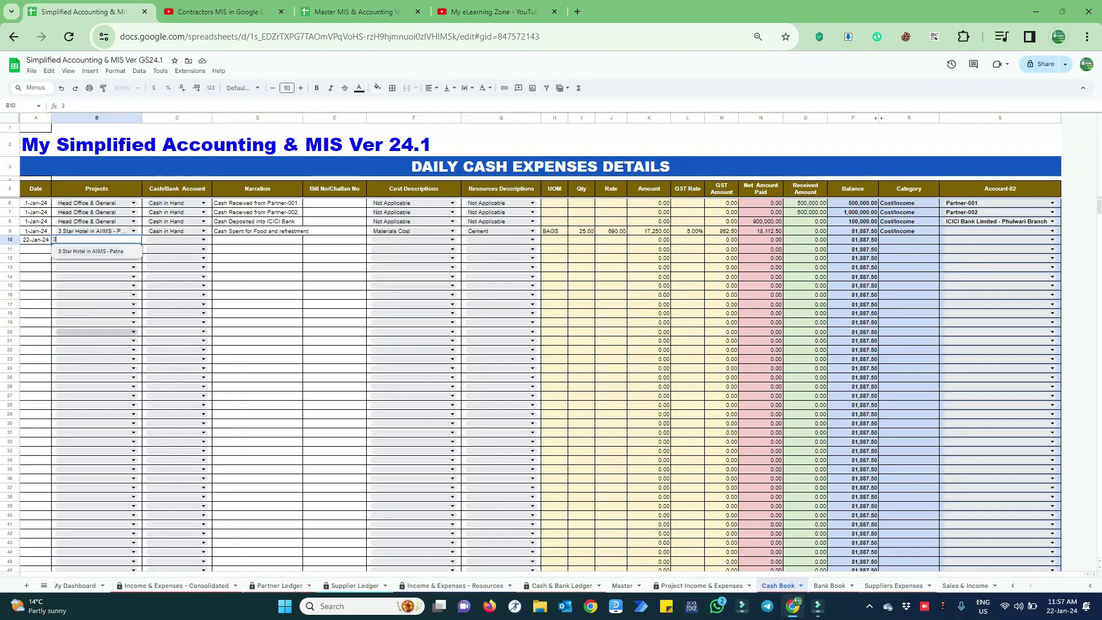
{"action": "key", "text": "Tab"}
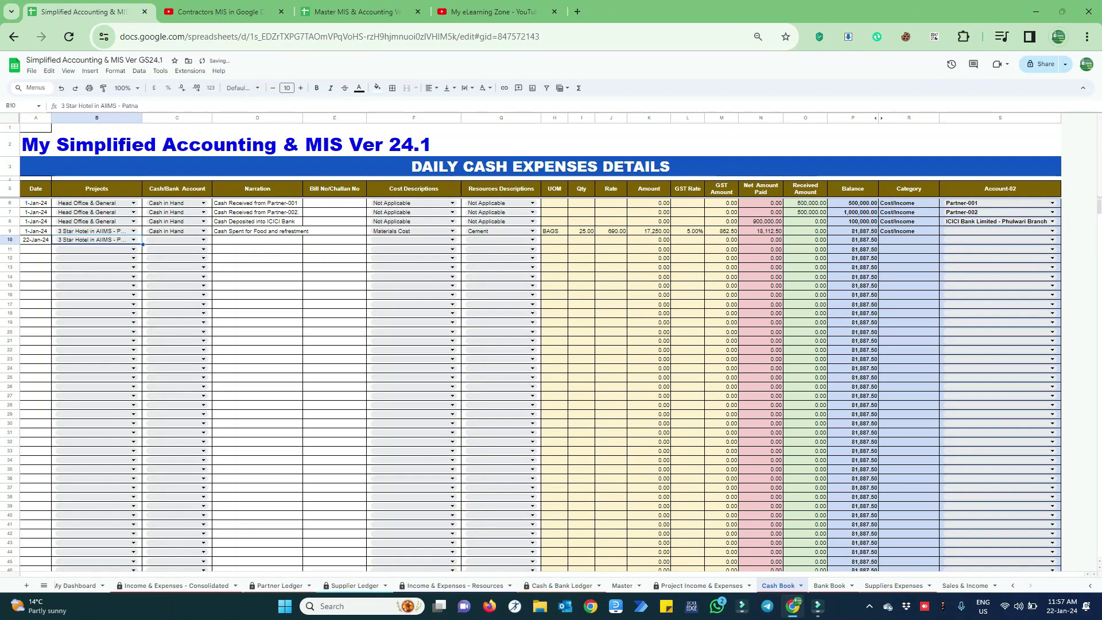
{"action": "key", "text": "Return"}
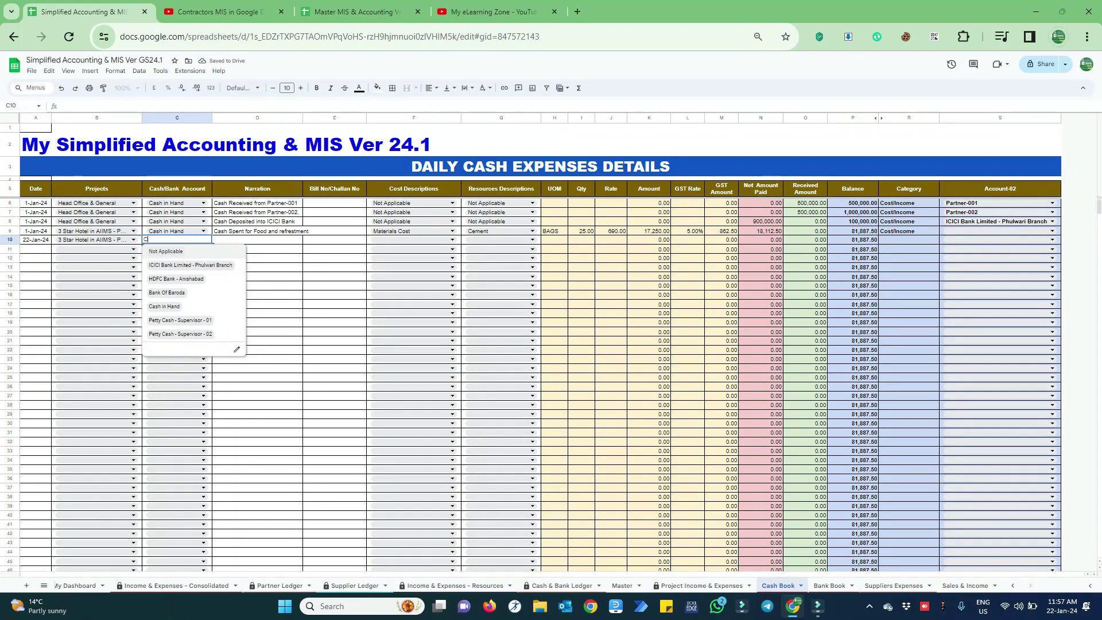
{"action": "type", "text": "Cash in Hand"}
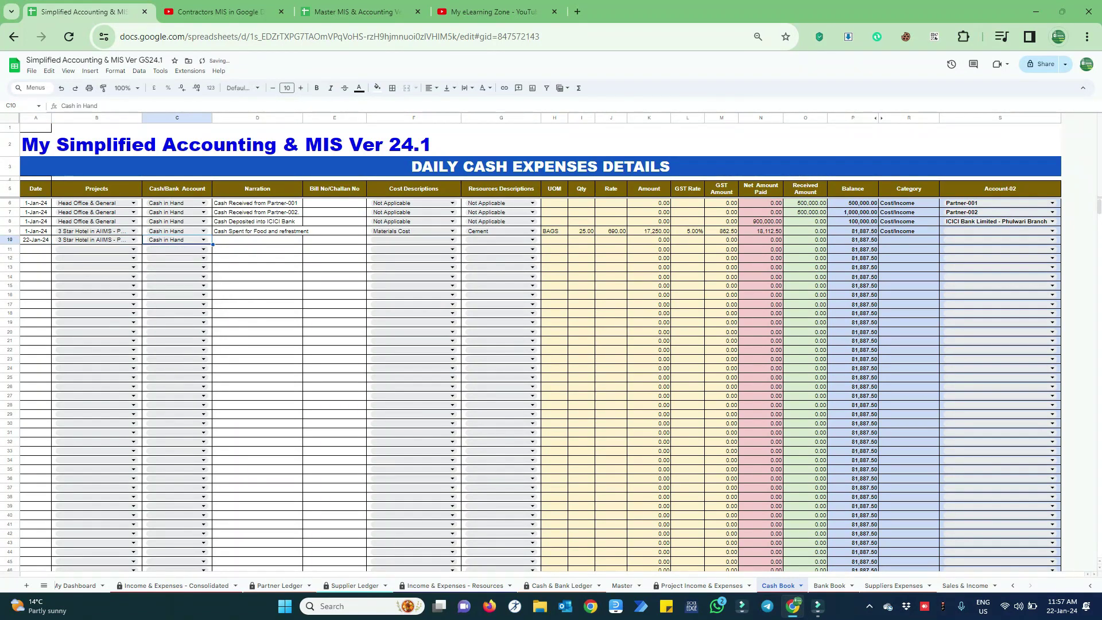
{"action": "key", "text": "Tab"}
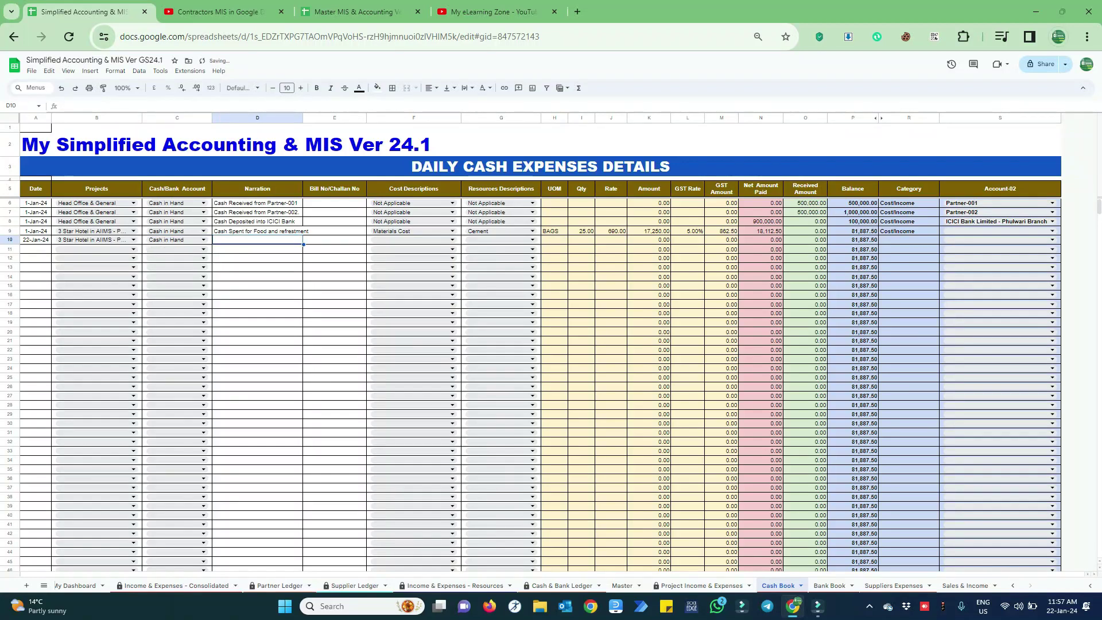
Enter the narration "Cash paid to Petrol Pump" for the 22-Jan-24 entry and leave its bill number blank
{"action": "type", "text": "Cahs"}
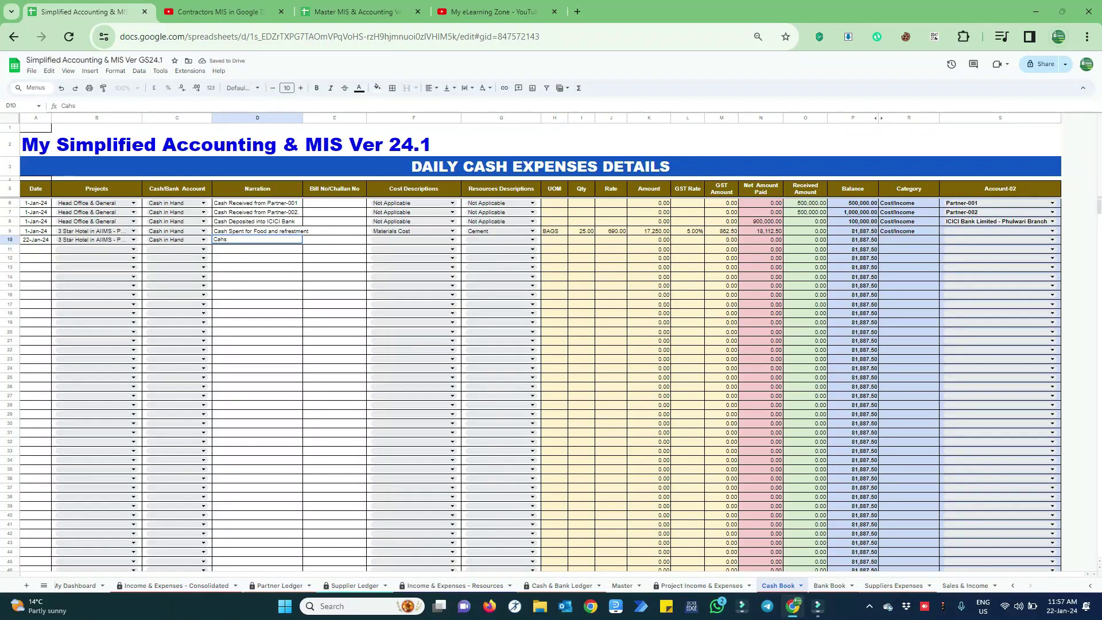
{"action": "key", "text": "BackSpace"}
{"action": "key", "text": "BackSpace"}
{"action": "type", "text": "sh sp"}
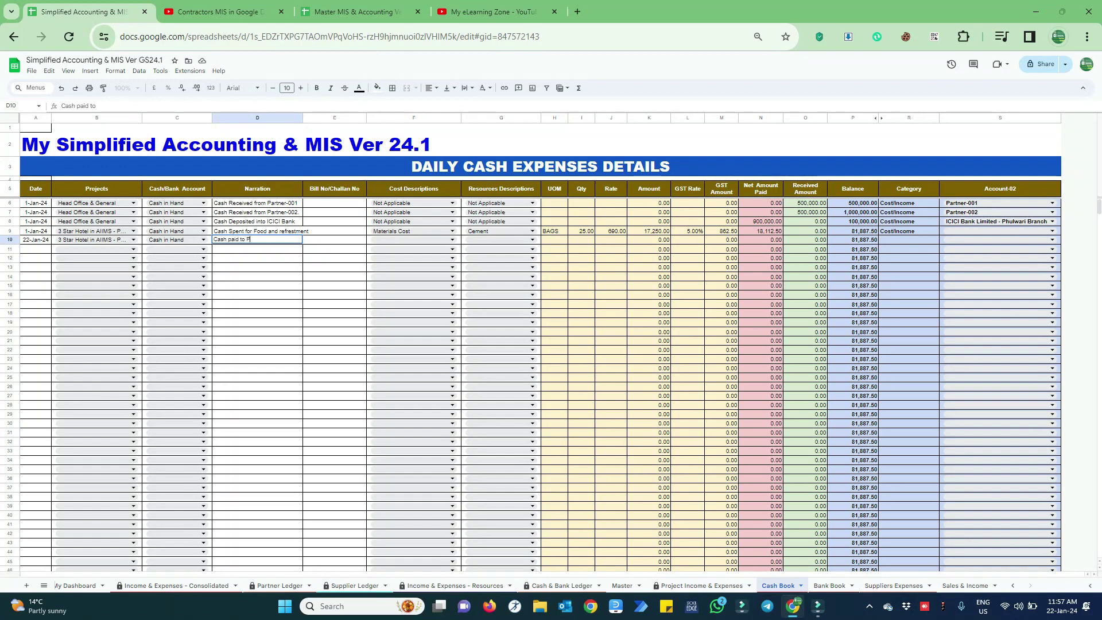
{"action": "type", "text": "Petrol"}
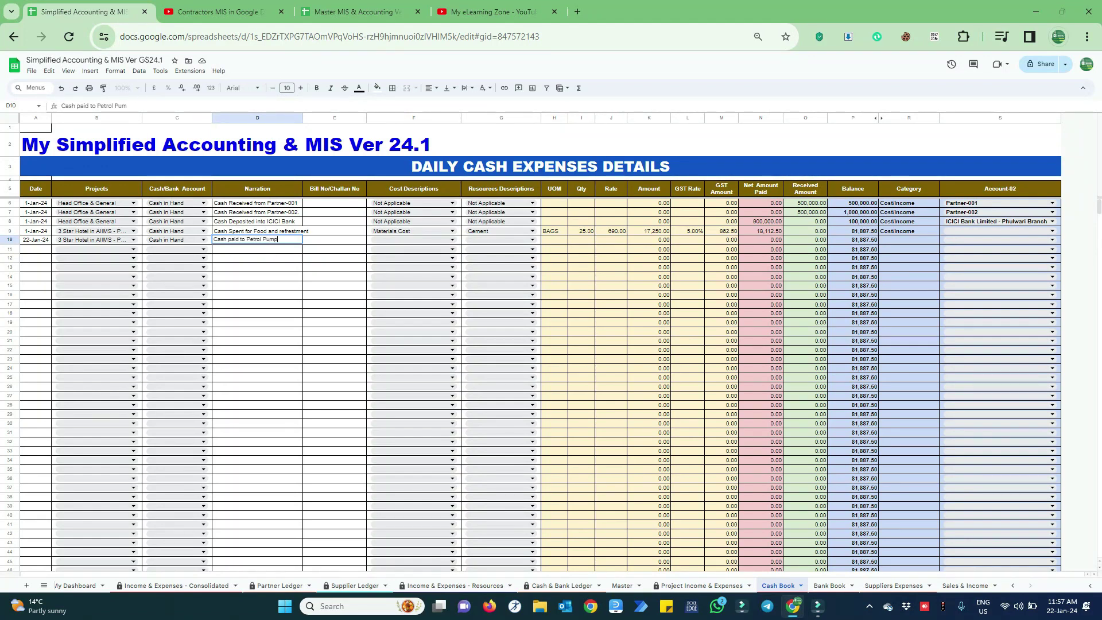
{"action": "type", "text": " Pump"}
{"action": "key", "text": "Tab"}
{"action": "key", "text": "Tab"}
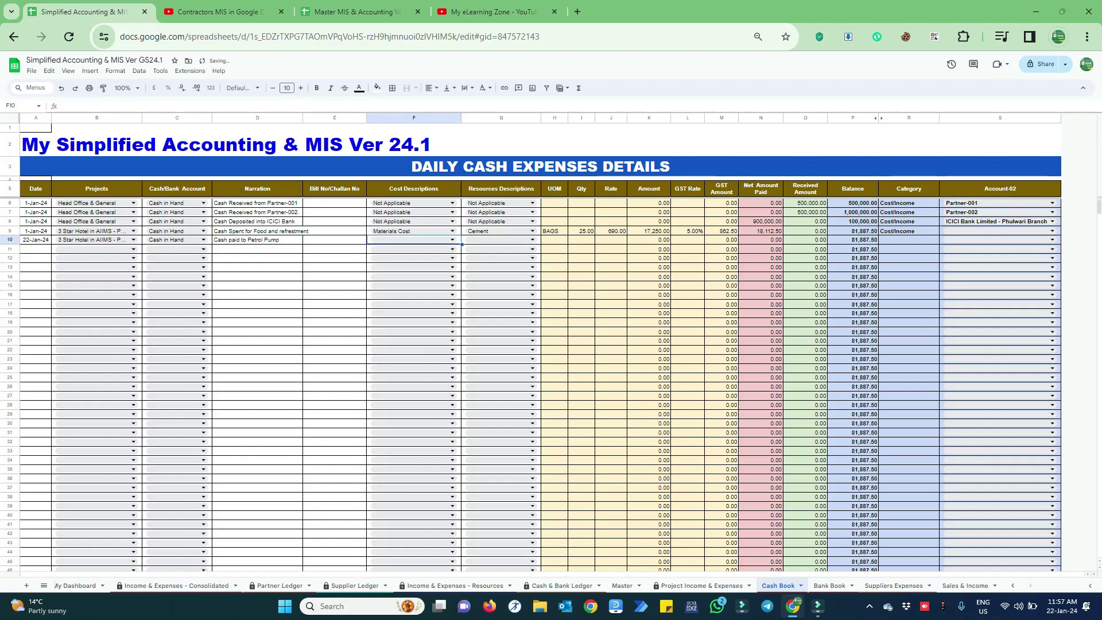
Set the cost description of the 22-Jan-24 entry to Fuel and Petrol Expenses
{"action": "key", "text": "Return"}
{"action": "type", "text": "M"}
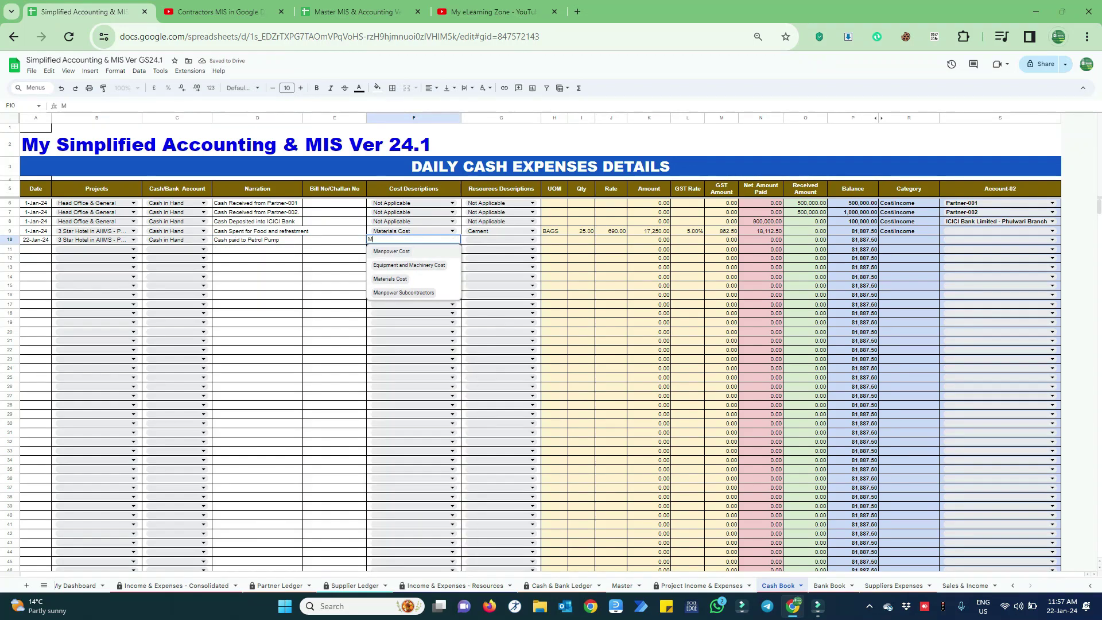
{"action": "key", "text": "BackSpace"}
{"action": "type", "text": "Fu"}
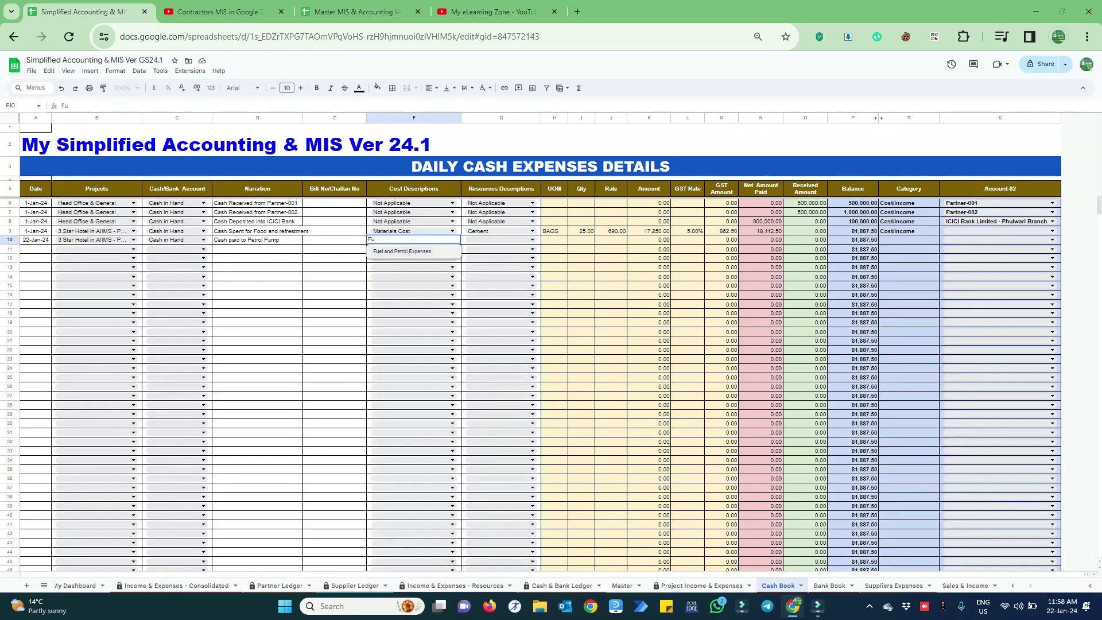
{"action": "key", "text": "Escape"}
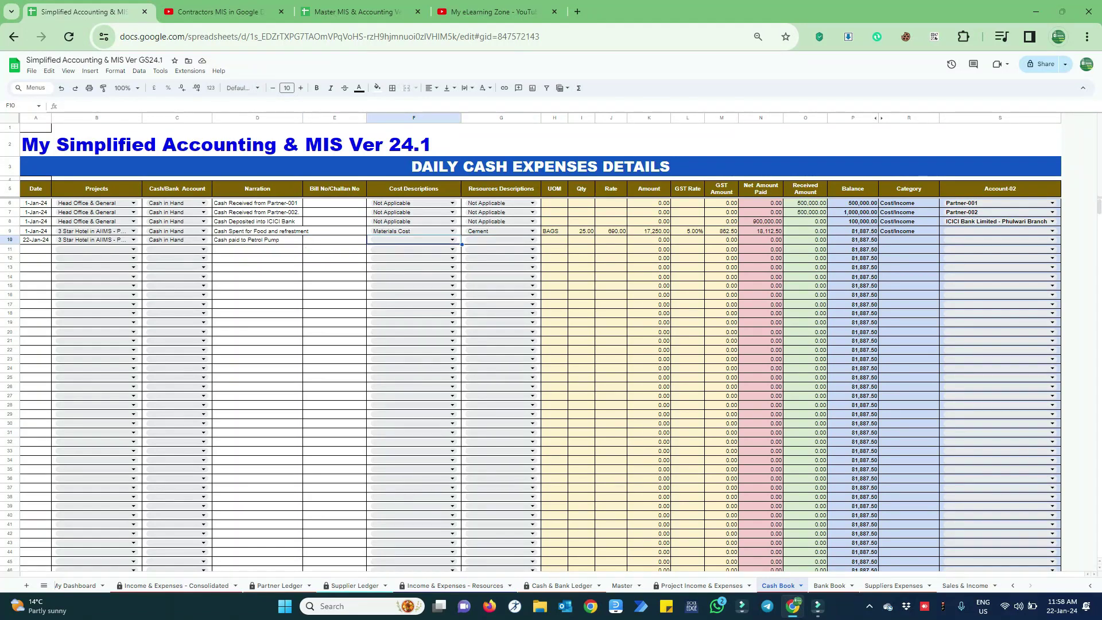
{"action": "key", "text": "Return"}
{"action": "type", "text": "Fu"}
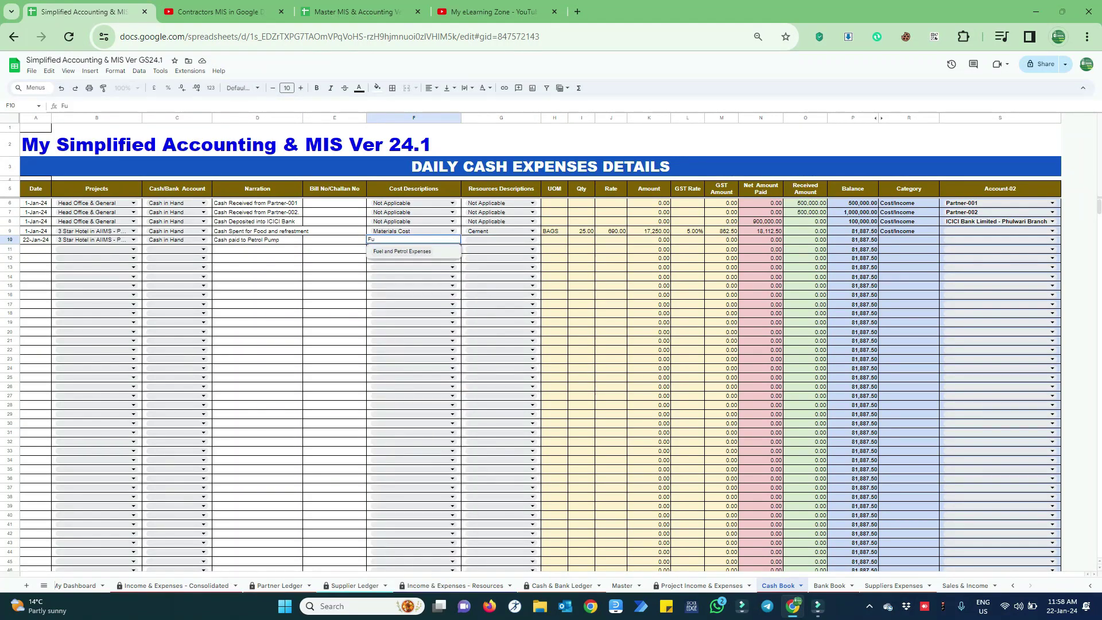
{"action": "key", "text": "Tab"}
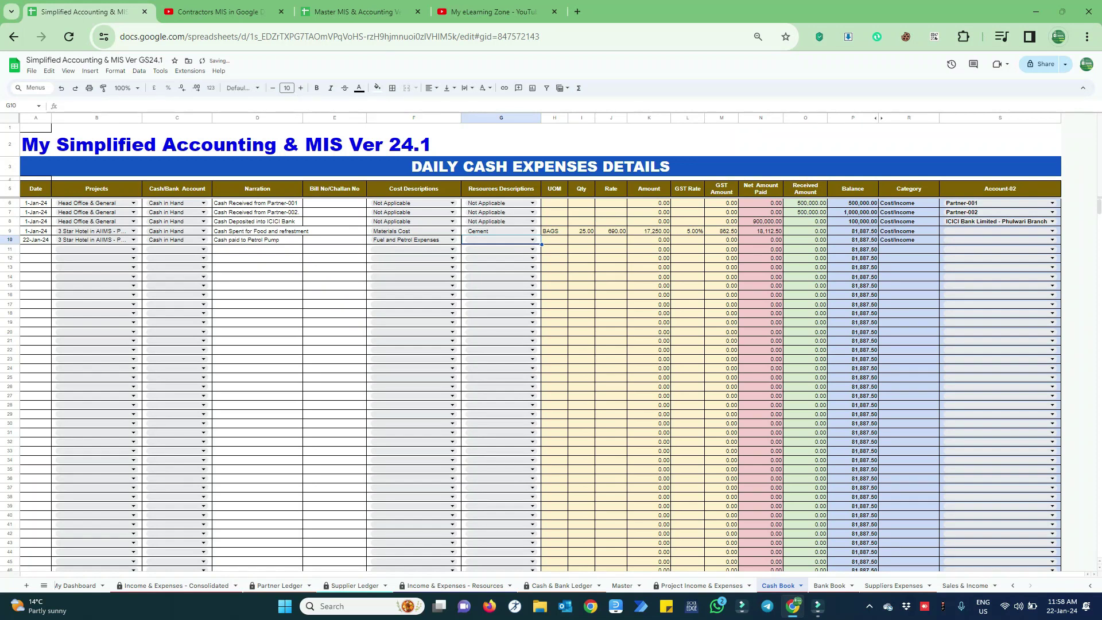
Look for petrol among row 10's resource choices, and add Petrol to the Resources/Materials list on the Master sheet
{"action": "key", "text": "Return"}
{"action": "type", "text": "P"}
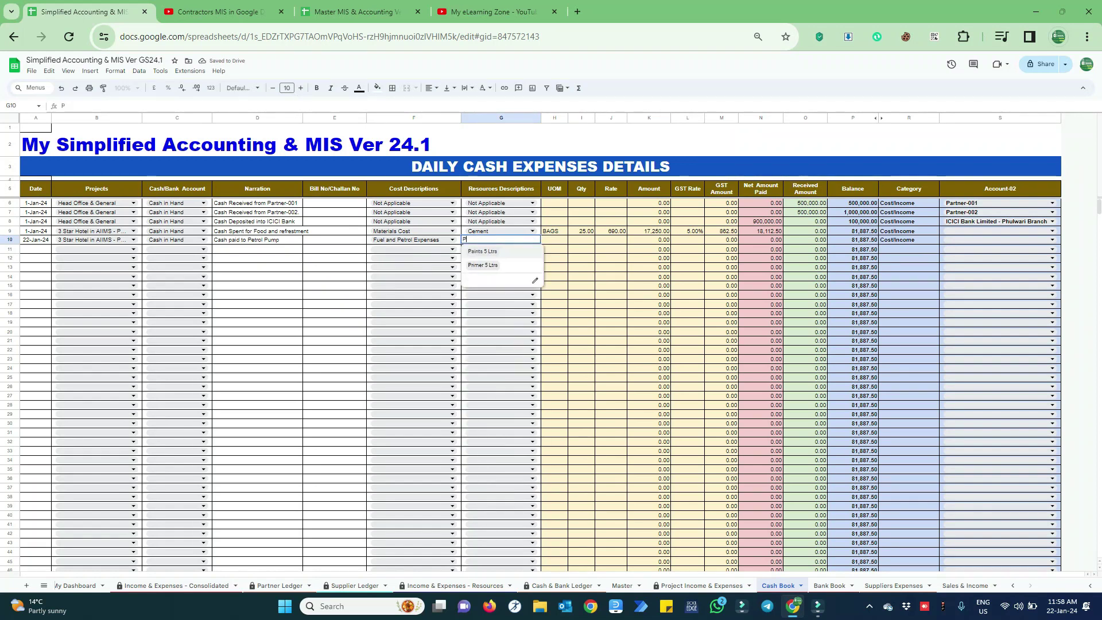
{"action": "key", "text": "BackSpace"}
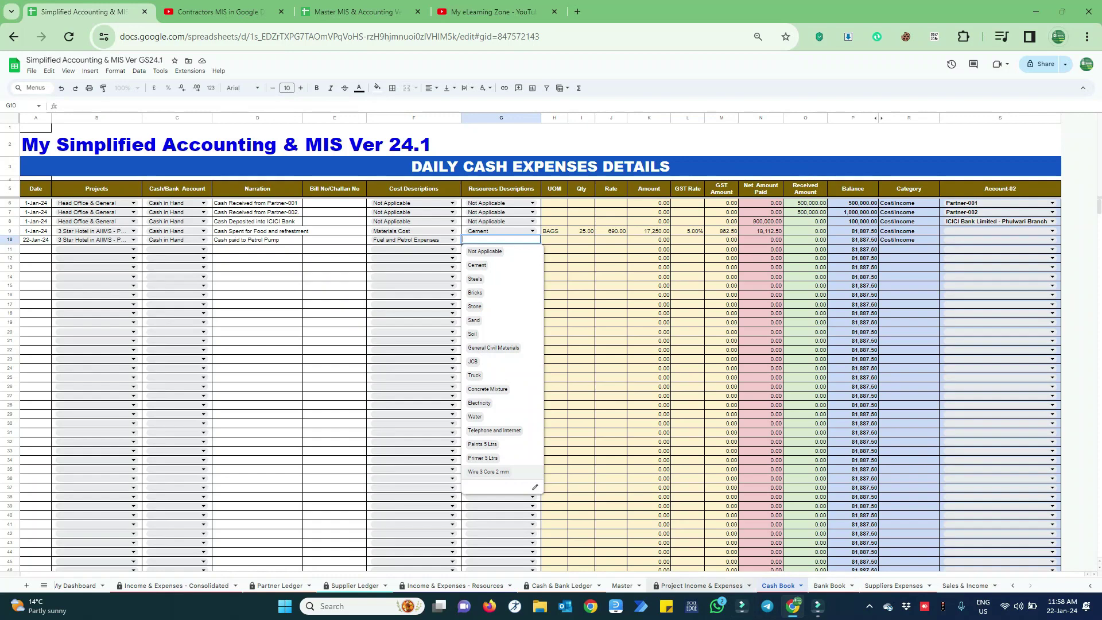
{"action": "left_click", "coordinate": [622, 585]}
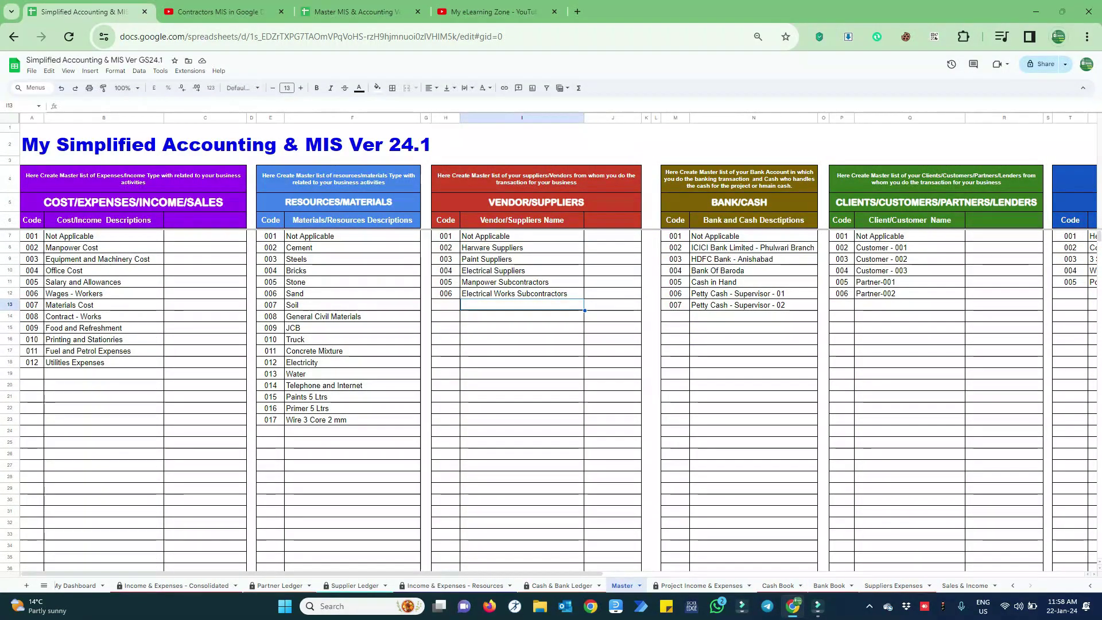
{"action": "left_click", "coordinate": [352, 431]}
{"action": "type", "text": "Pe"}
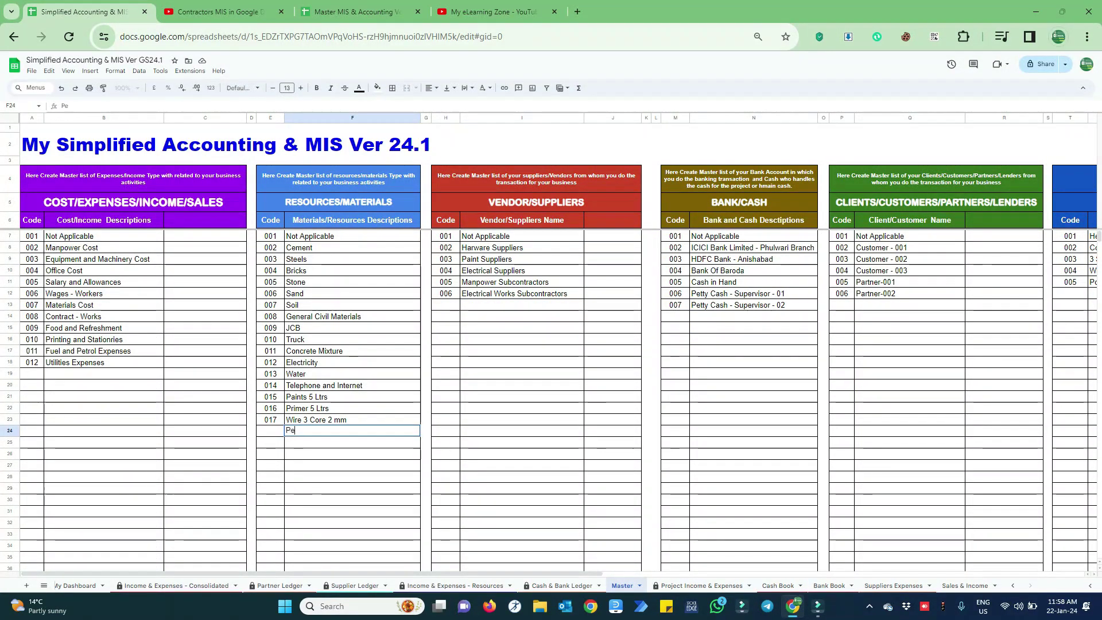
{"action": "type", "text": "trol"}
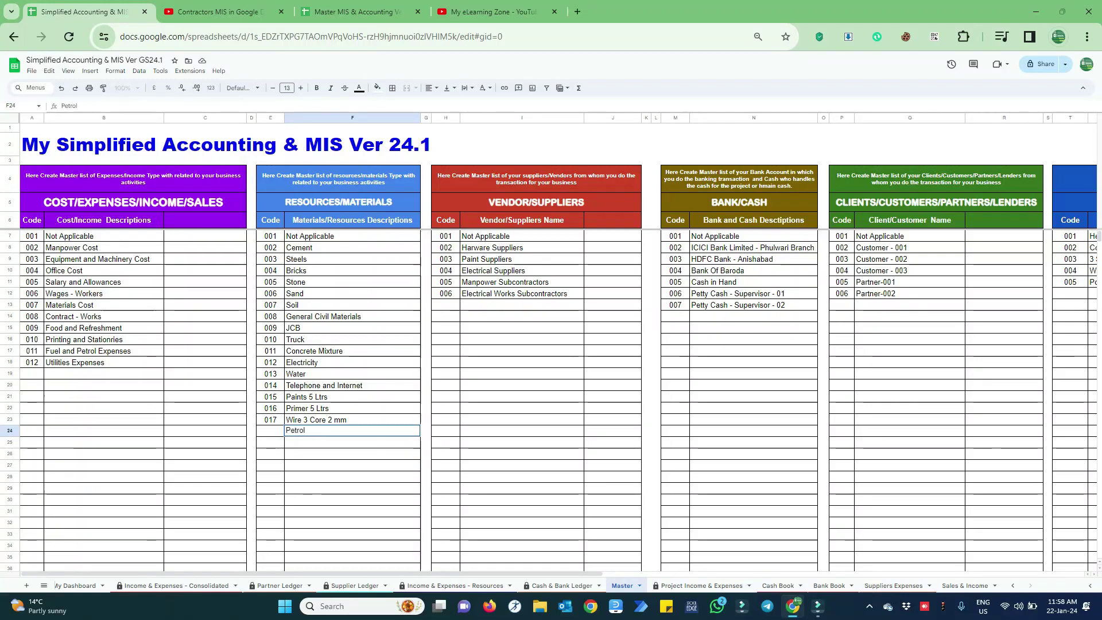
{"action": "key", "text": "Return"}
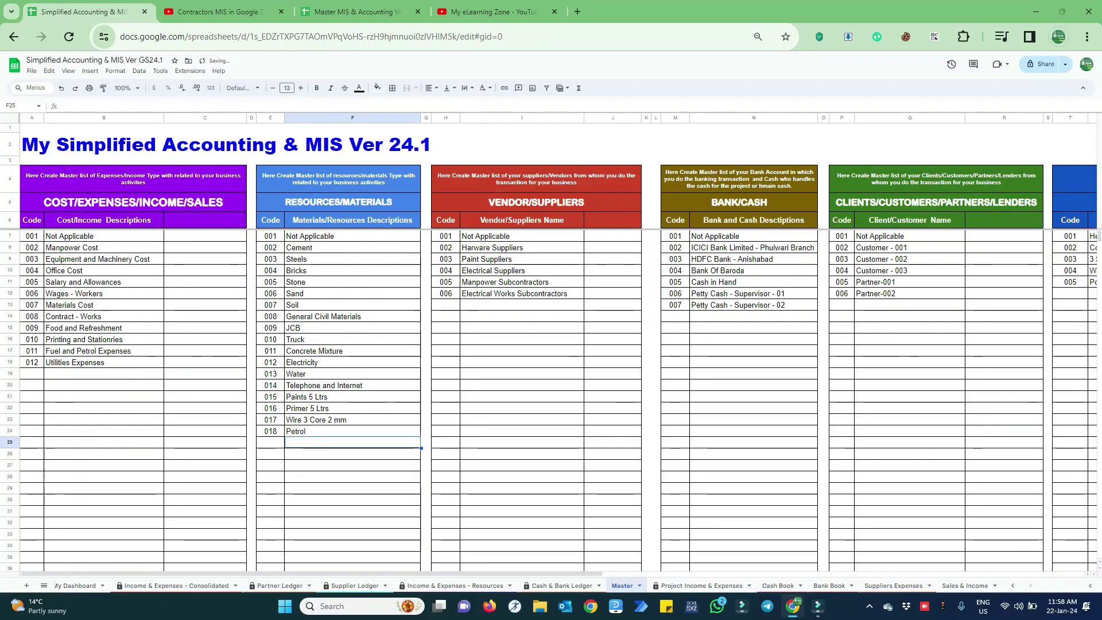
Return to the Cash Book and set the resource description in row 10 to Petrol
{"action": "left_click", "coordinate": [779, 585]}
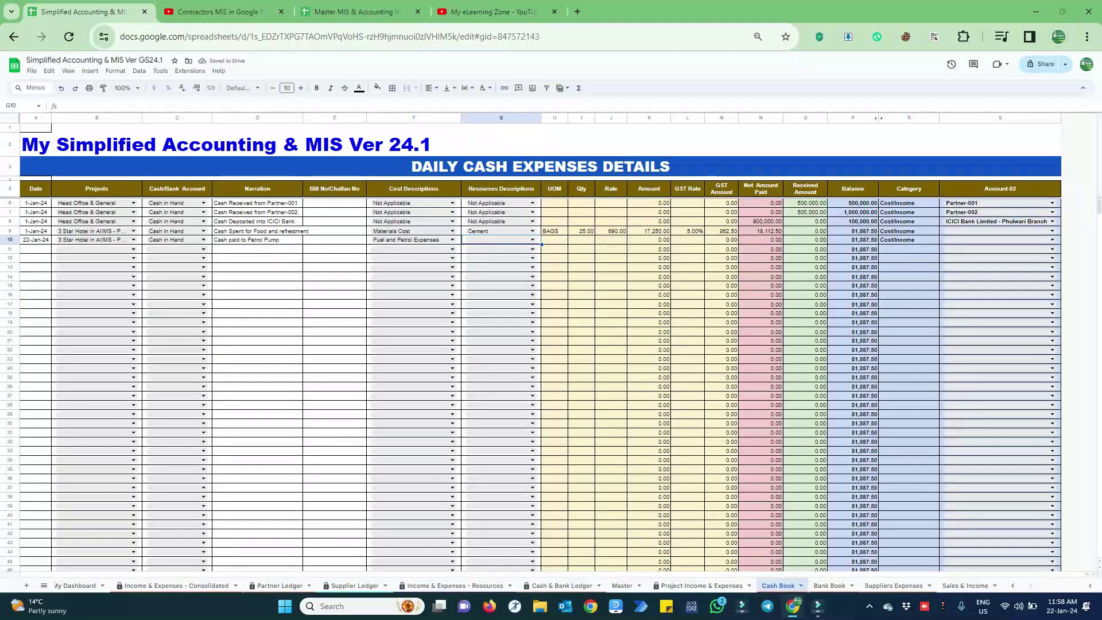
{"action": "key", "text": "Return"}
{"action": "type", "text": "Pe"}
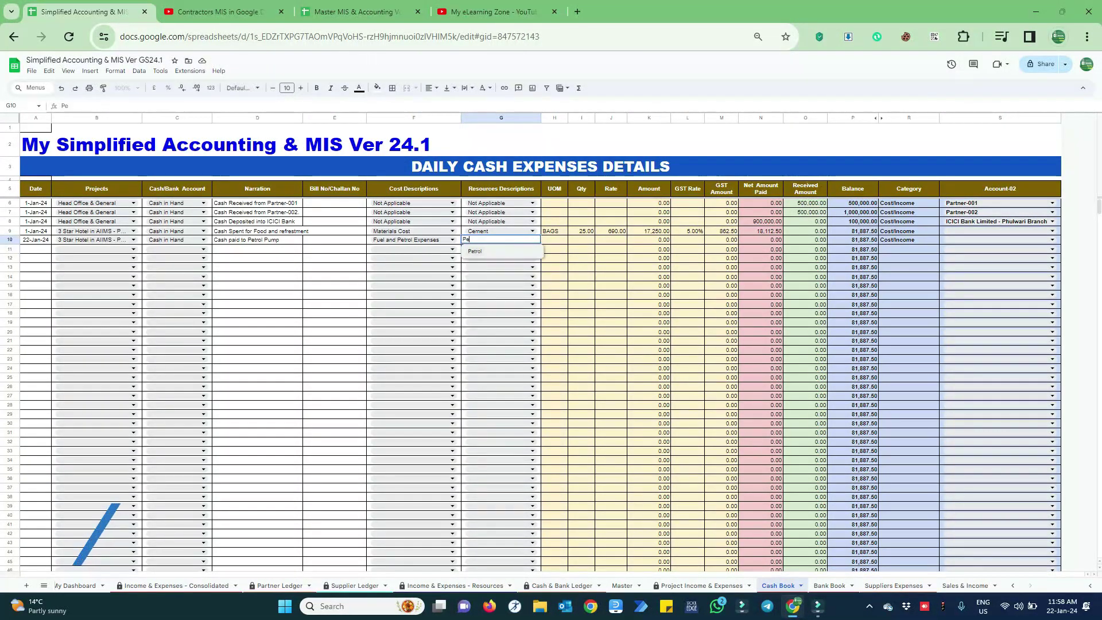
{"action": "key", "text": "Return"}
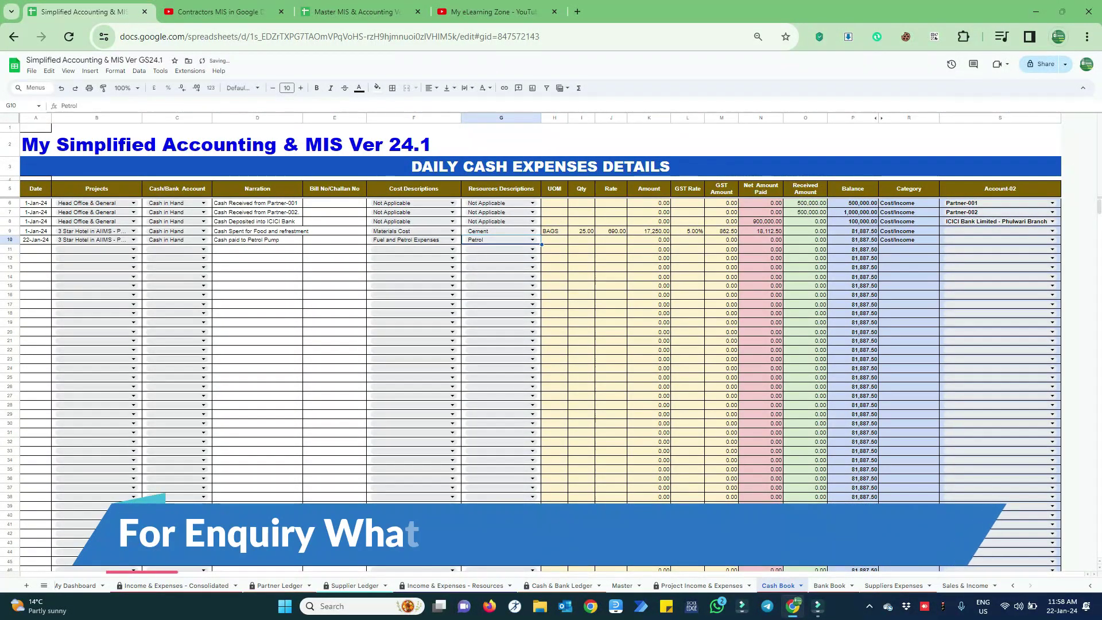
Enter the petrol purchase in row 10 with unit LTR, quantity 50 and rate 105
{"action": "left_click", "coordinate": [555, 240]}
{"action": "type", "text": "LTR"}
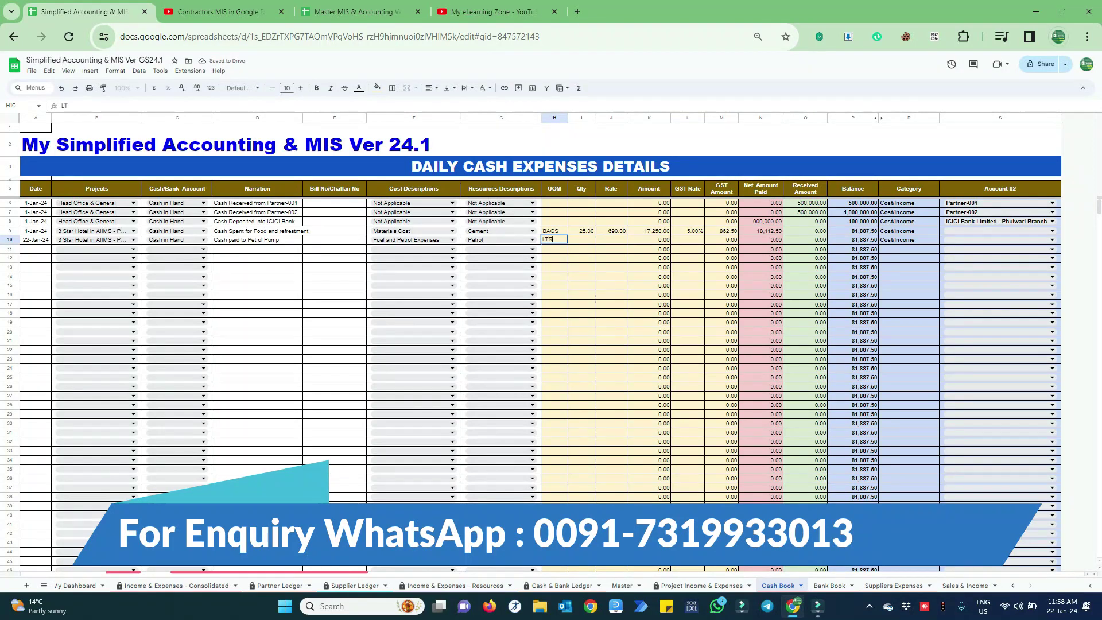
{"action": "key", "text": "Tab"}
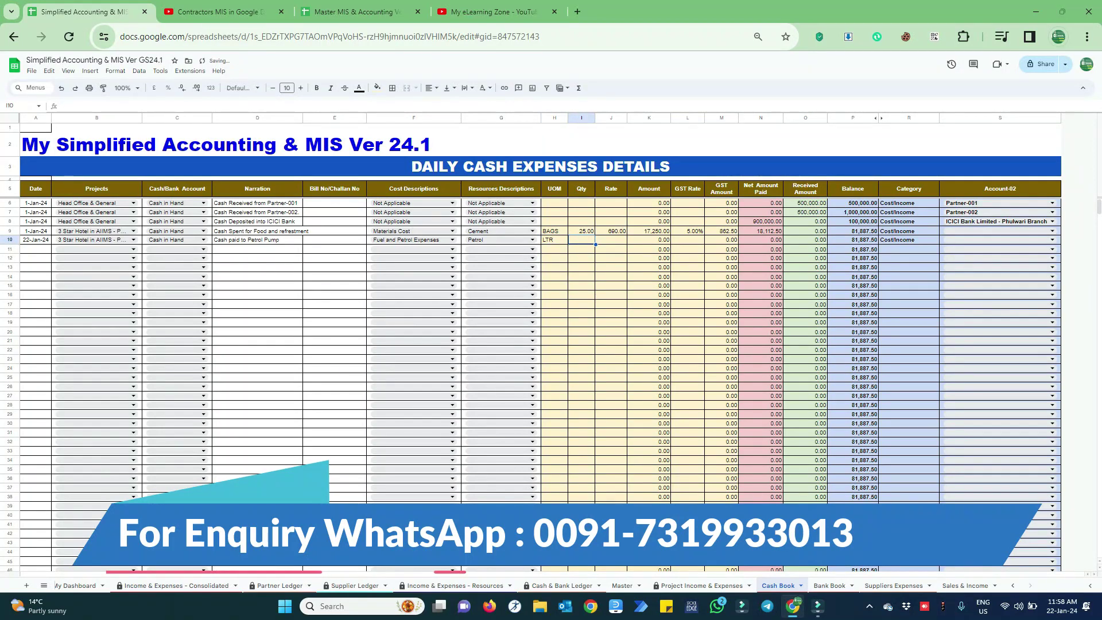
{"action": "type", "text": "50"}
{"action": "key", "text": "Tab"}
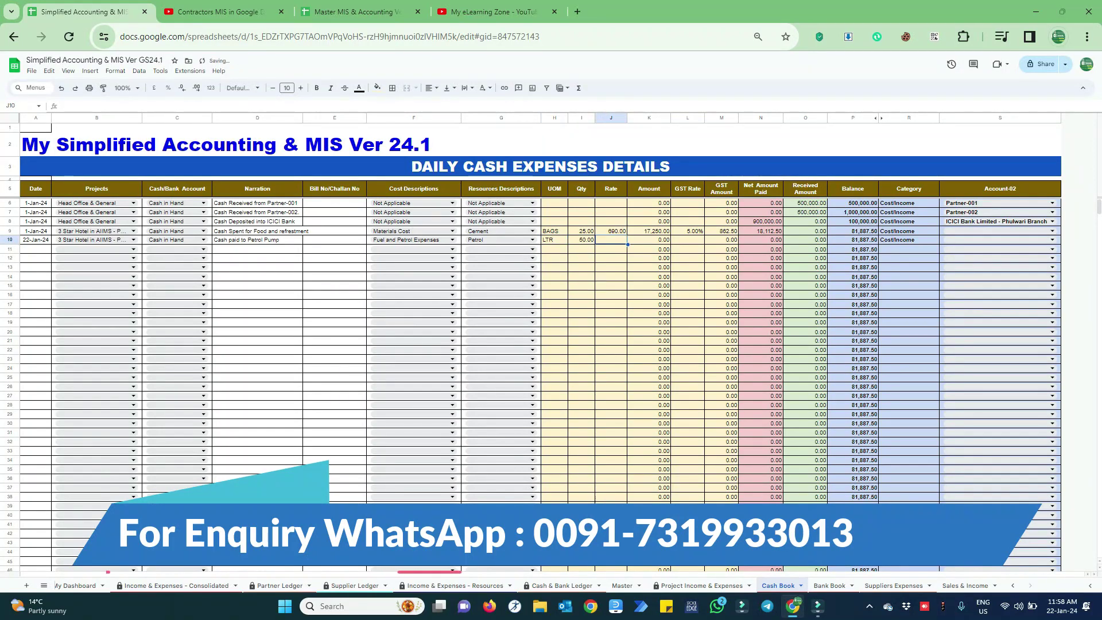
{"action": "type", "text": "101"}
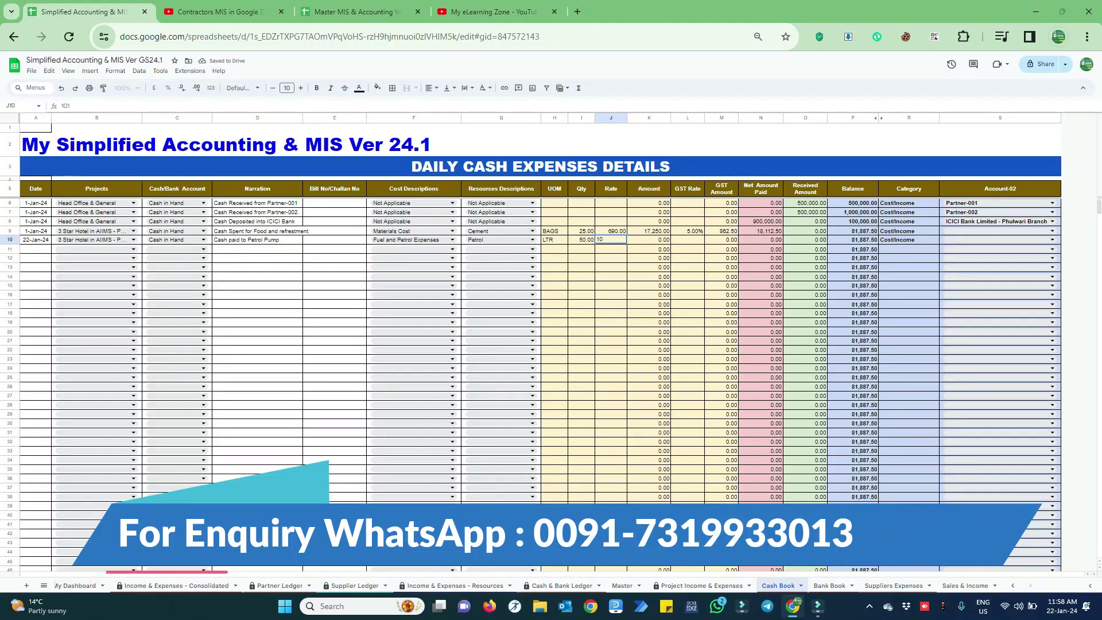
{"action": "key", "text": "Tab"}
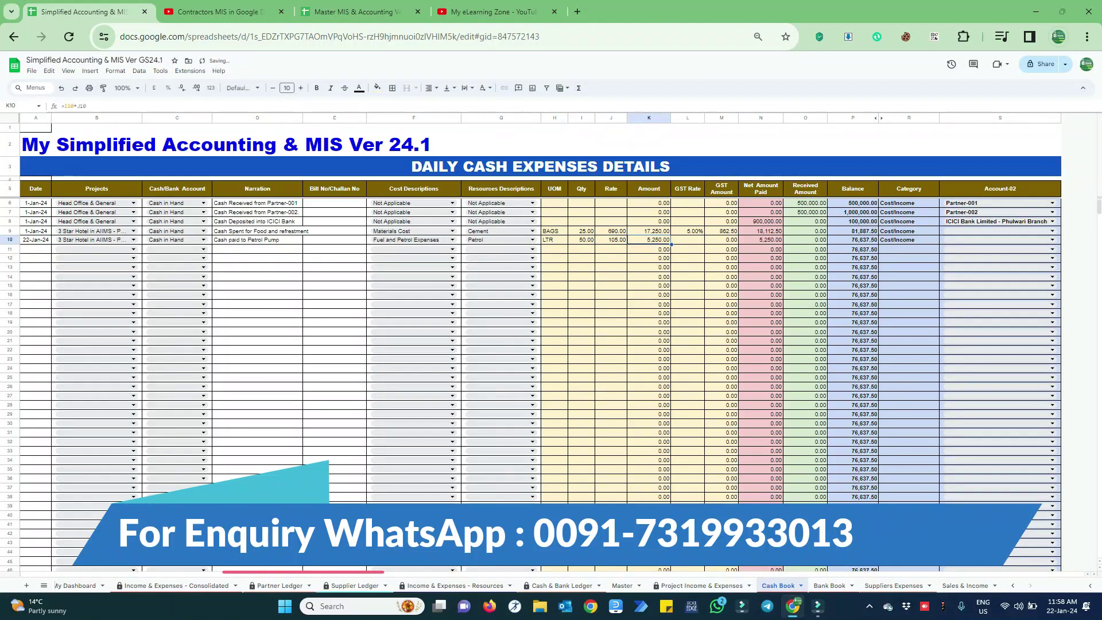
Set the GST rate of the petrol entry to 5%
{"action": "key", "text": "Tab"}
{"action": "type", "text": "5"}
{"action": "key", "text": "Tab"}
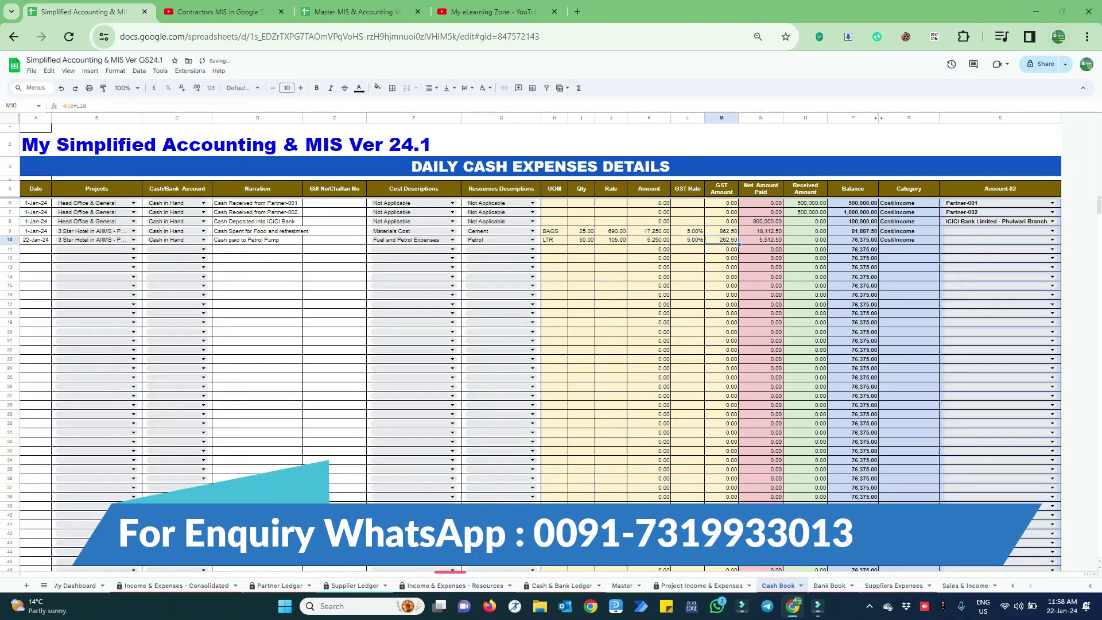
Review the petrol entry's net amount paid, received amount, balance, category and Account-02 cells
{"action": "key", "text": "Tab"}
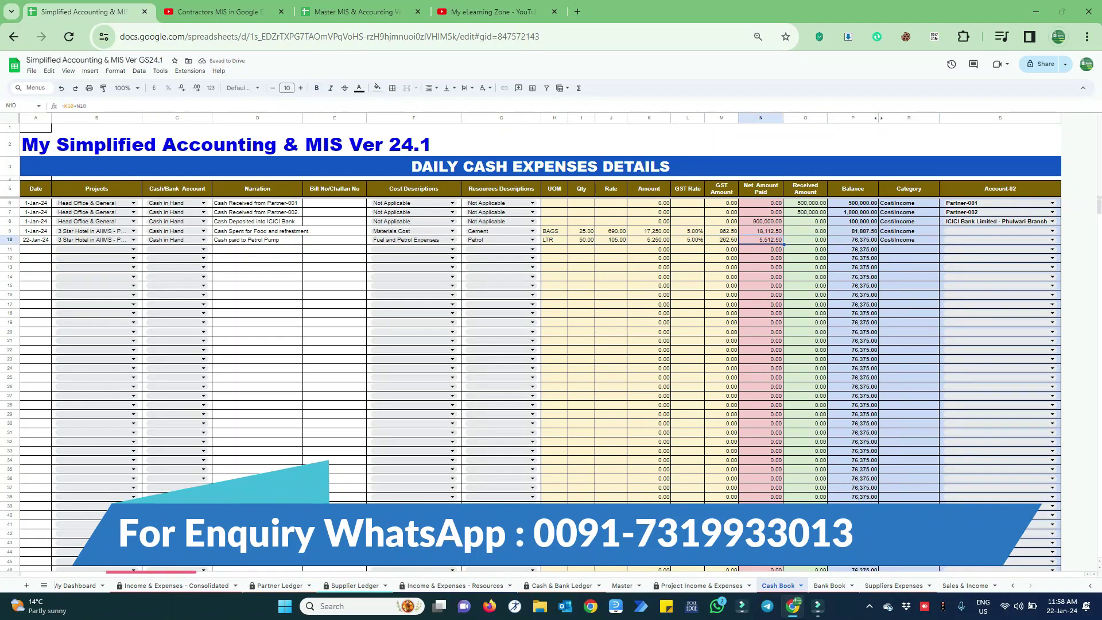
{"action": "key", "text": "Tab"}
{"action": "key", "text": "Tab"}
{"action": "key", "text": "Tab"}
{"action": "key", "text": "Tab"}
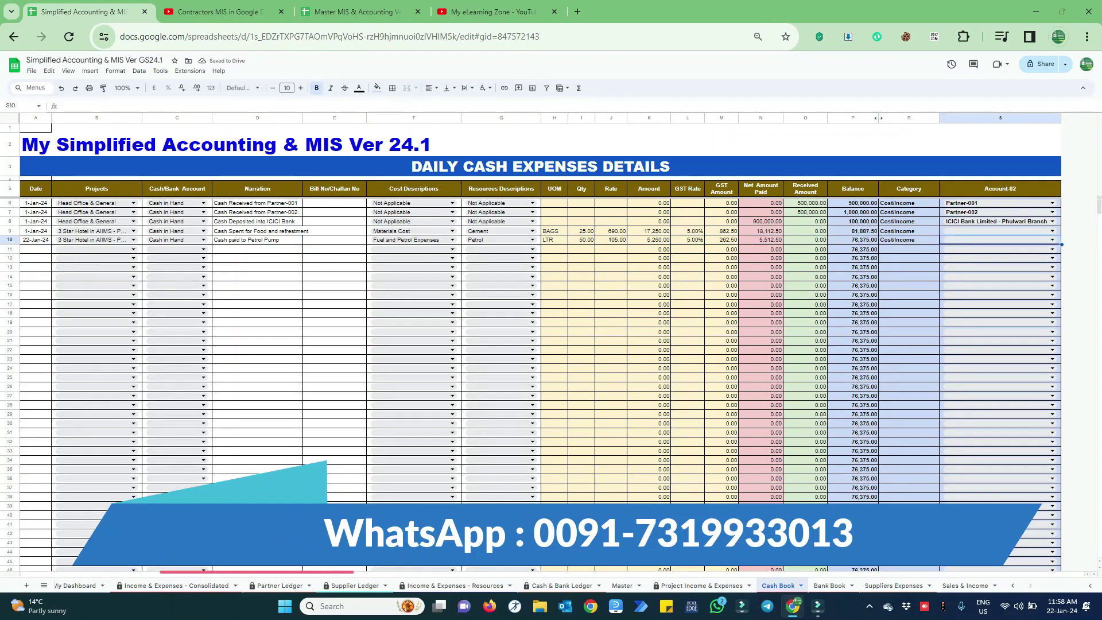
{"action": "key", "text": "Left"}
{"action": "key", "text": "Left"}
{"action": "key", "text": "Left"}
{"action": "key", "text": "Left"}
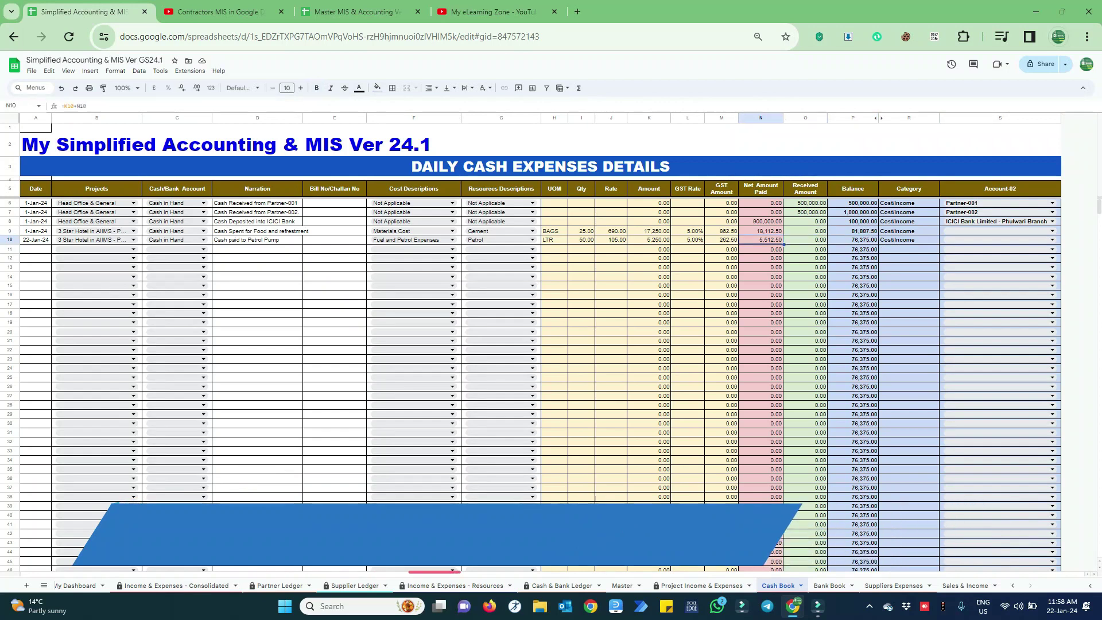
{"action": "key", "text": "Left"}
{"action": "key", "text": "Tab"}
{"action": "key", "text": "Tab"}
{"action": "key", "text": "Tab"}
{"action": "key", "text": "Tab"}
{"action": "key", "text": "Tab"}
{"action": "key", "text": "Left"}
{"action": "key", "text": "Left"}
{"action": "key", "text": "Left"}
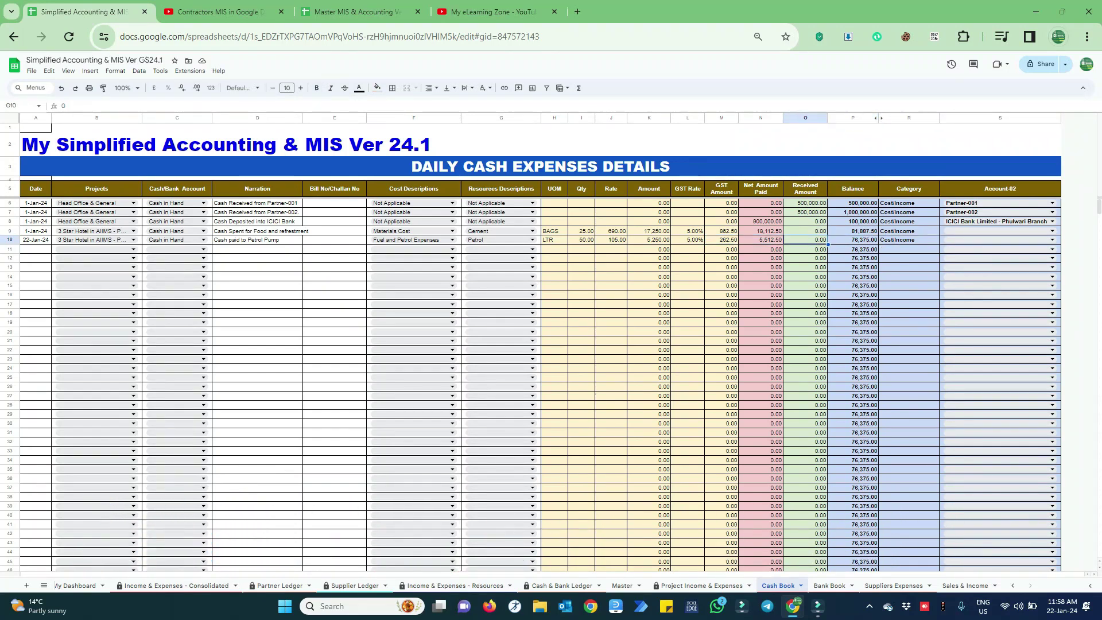
{"action": "key", "text": "Left"}
{"action": "key", "text": "Left"}
{"action": "key", "text": "Tab"}
{"action": "key", "text": "Tab"}
{"action": "key", "text": "Tab"}
{"action": "key", "text": "Tab"}
{"action": "key", "text": "Tab"}
{"action": "key", "text": "Left"}
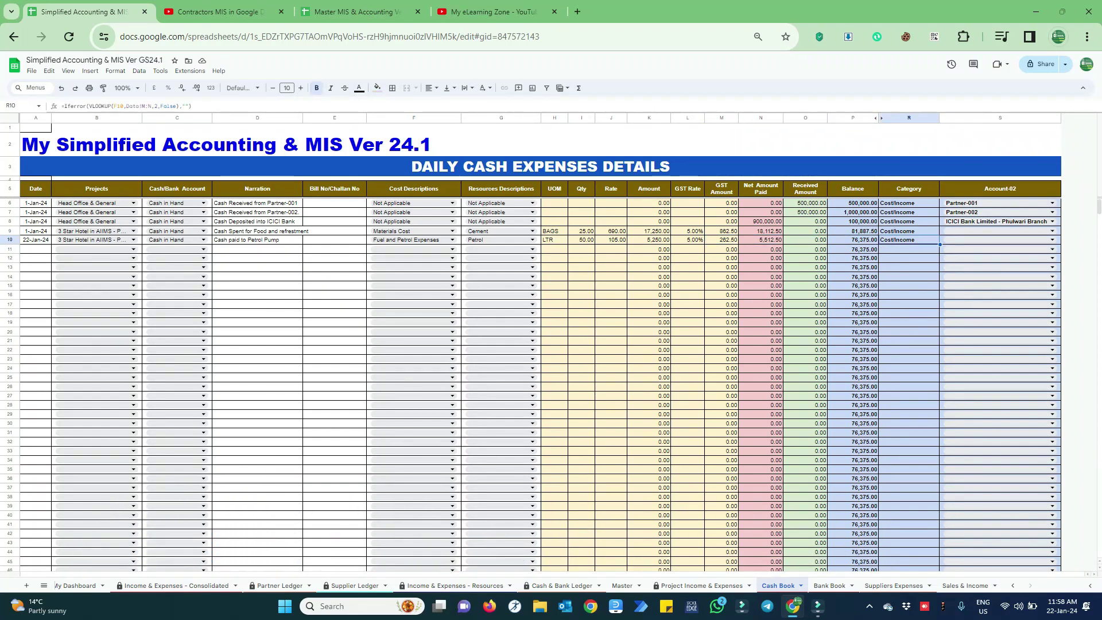
Open the Bank Book sheet and inspect the balance formula of the cash deposit entry in row 7
{"action": "key", "text": "Tab"}
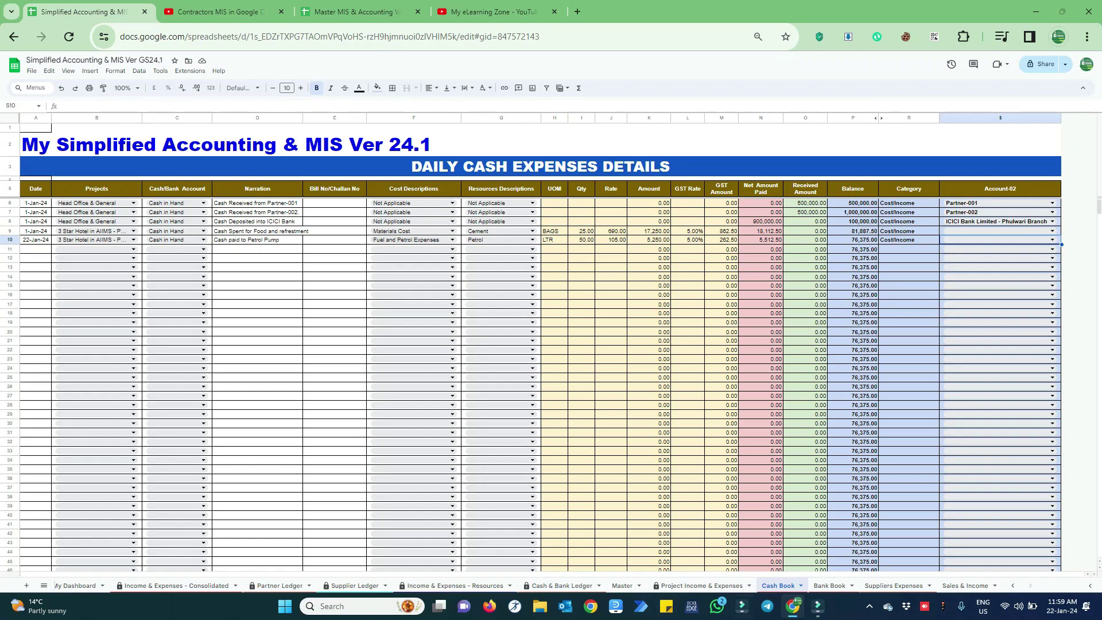
{"action": "left_click", "coordinate": [829, 586]}
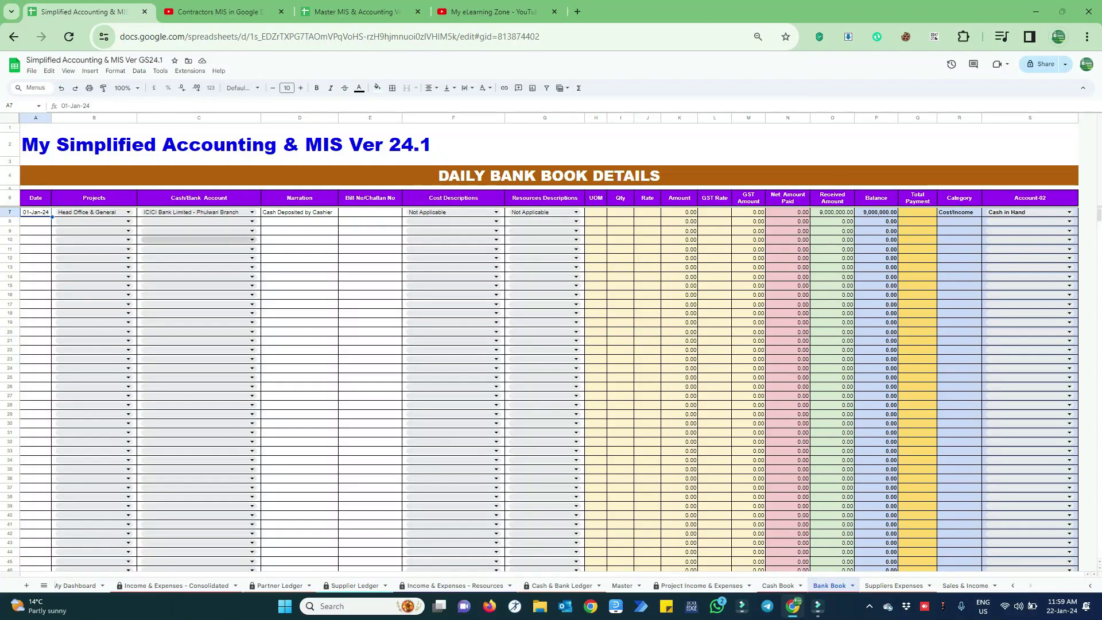
{"action": "left_click", "coordinate": [877, 211]}
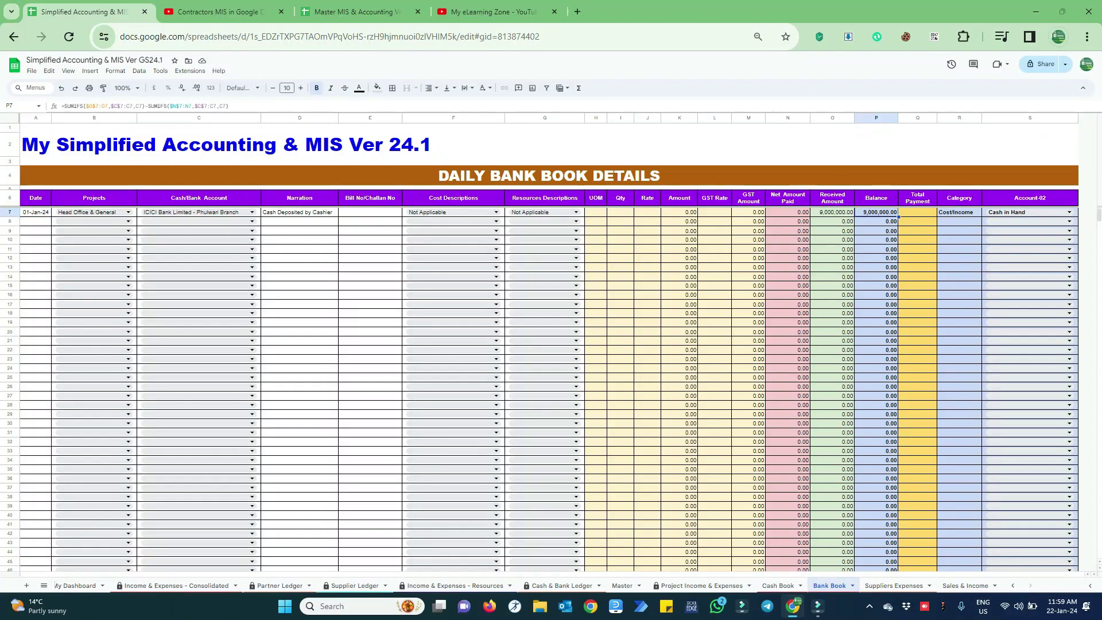
Start a Bank Book entry in row 8 dated 22-Jan-24 for the project Head Office & General
{"action": "left_click", "coordinate": [36, 221]}
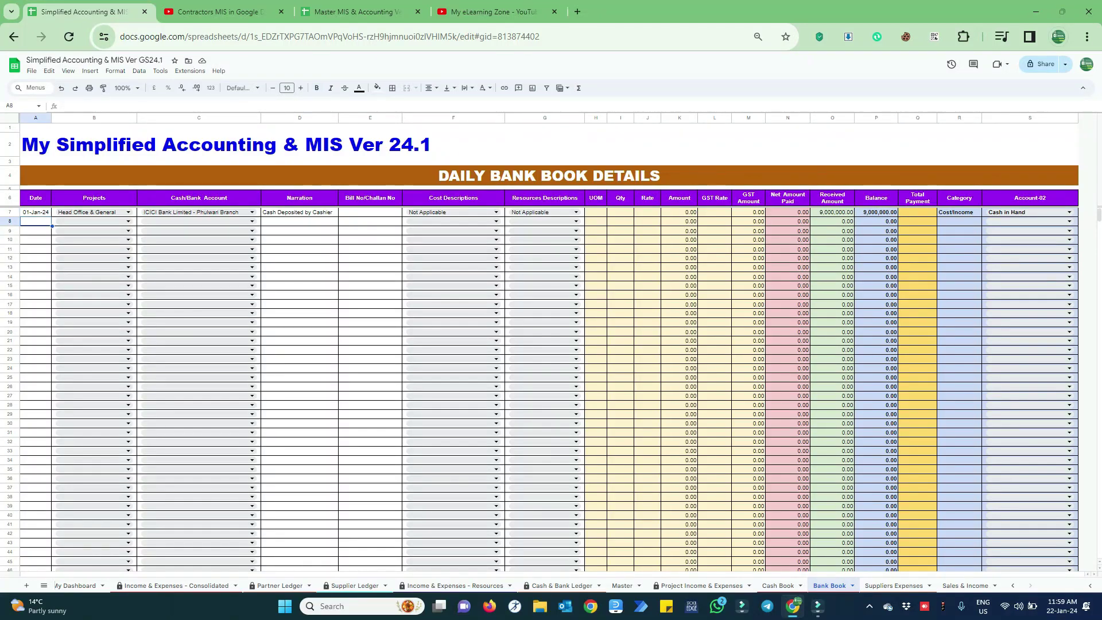
{"action": "type", "text": "22-01"}
{"action": "key", "text": "Tab"}
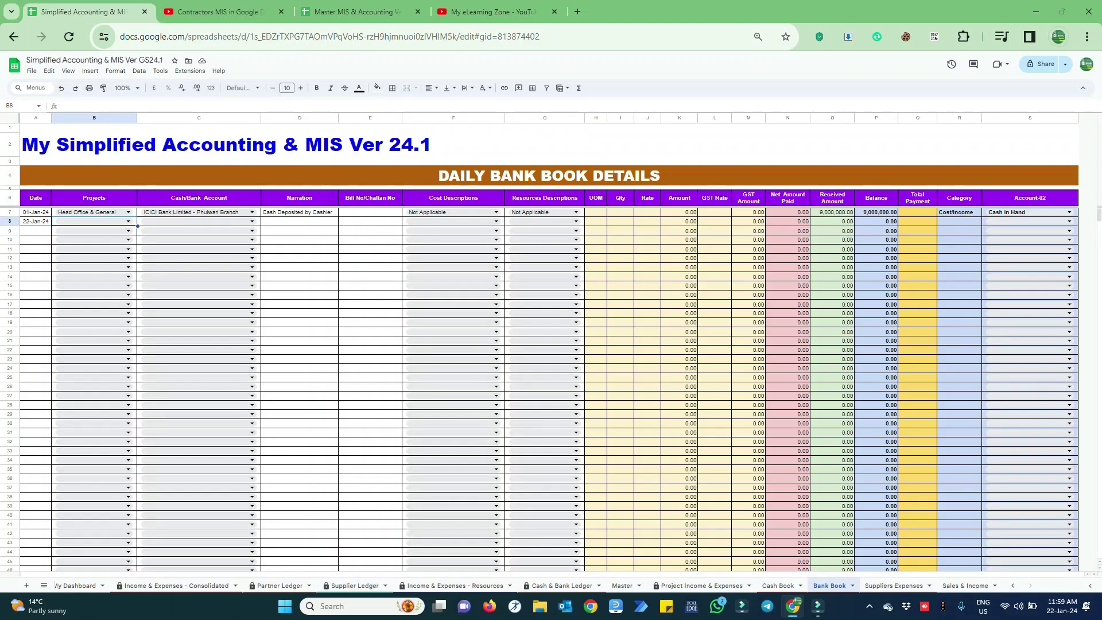
{"action": "type", "text": "H"}
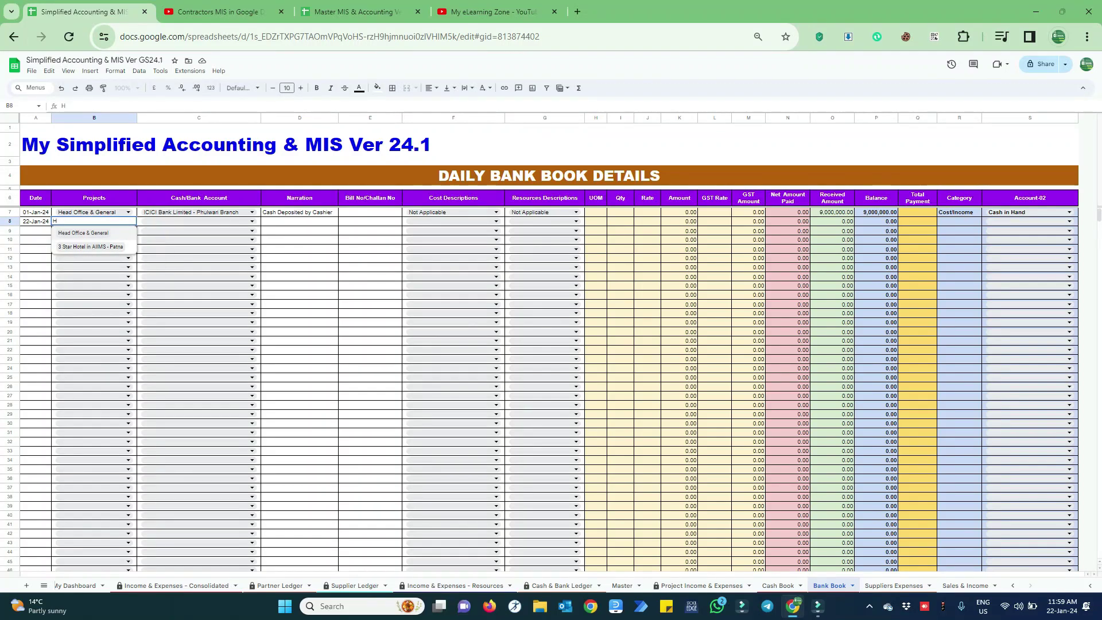
{"action": "key", "text": "Return"}
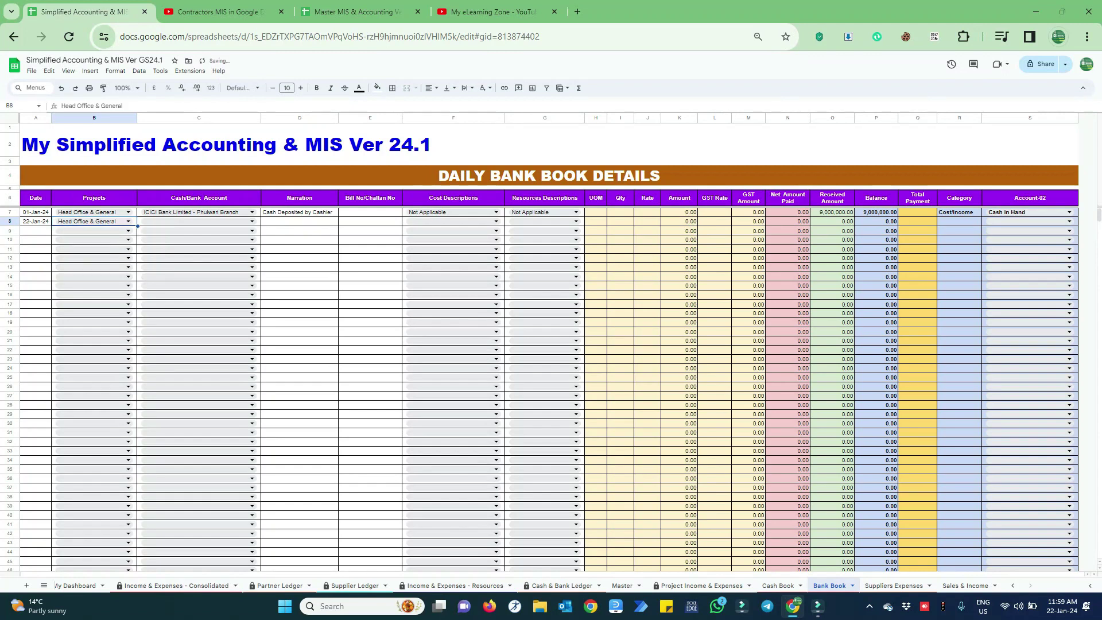
{"action": "key", "text": "Tab"}
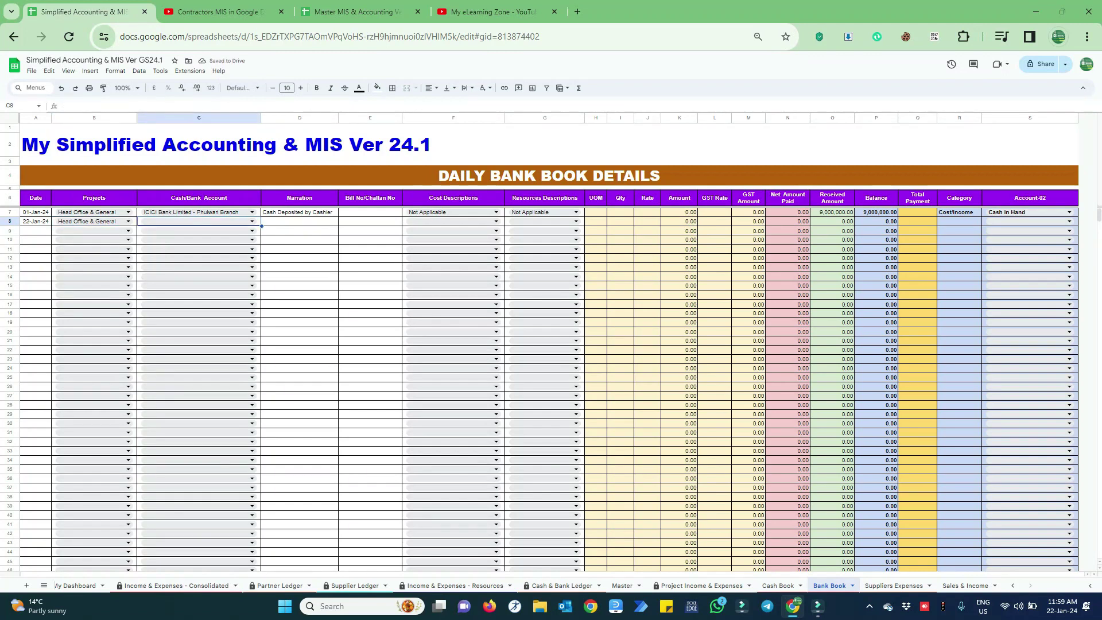
Set row 8's Cash/Bank Account to Cash in Hand and try to replace it with the ICICI bank account
{"action": "type", "text": "Cash"}
{"action": "key", "text": "Tab"}
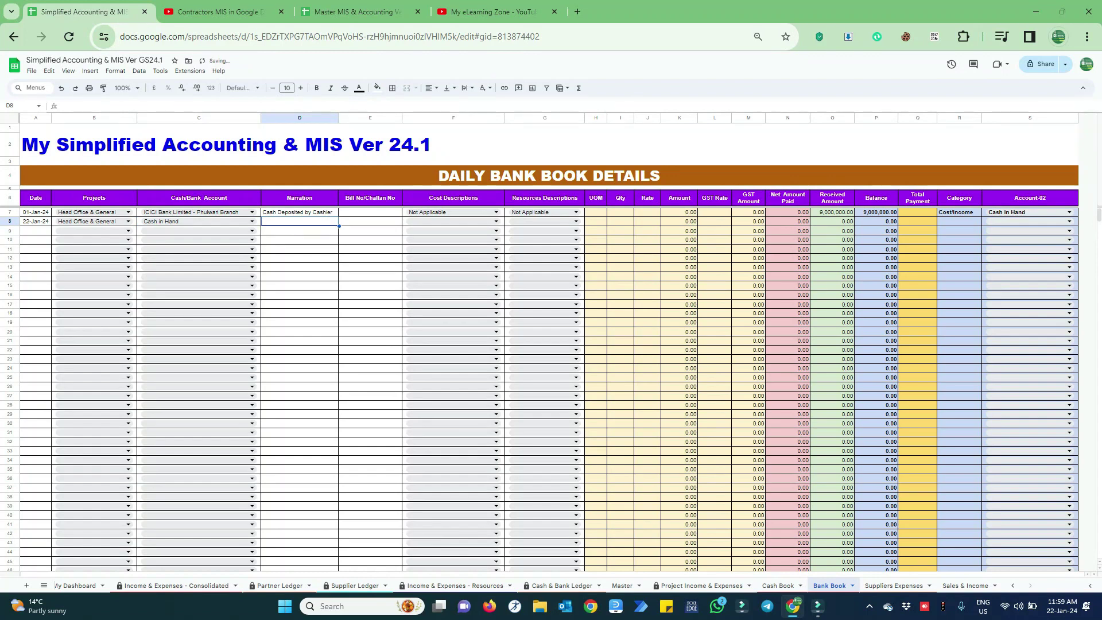
{"action": "key", "text": "shift+Tab"}
{"action": "key", "text": "Return"}
{"action": "key", "text": "BackSpace"}
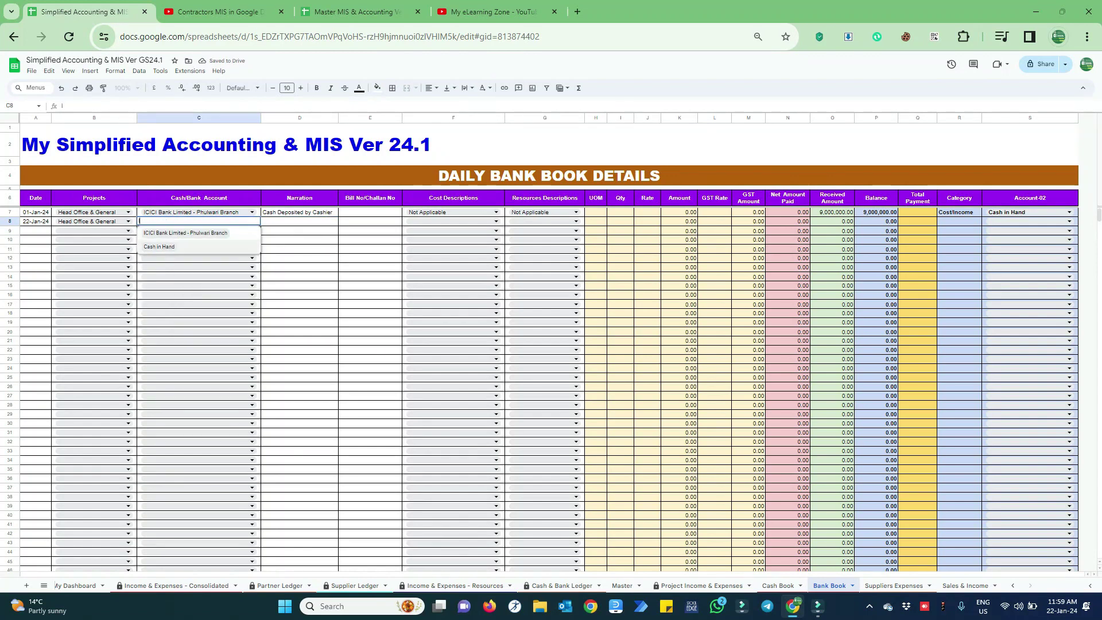
{"action": "key", "text": "Tab"}
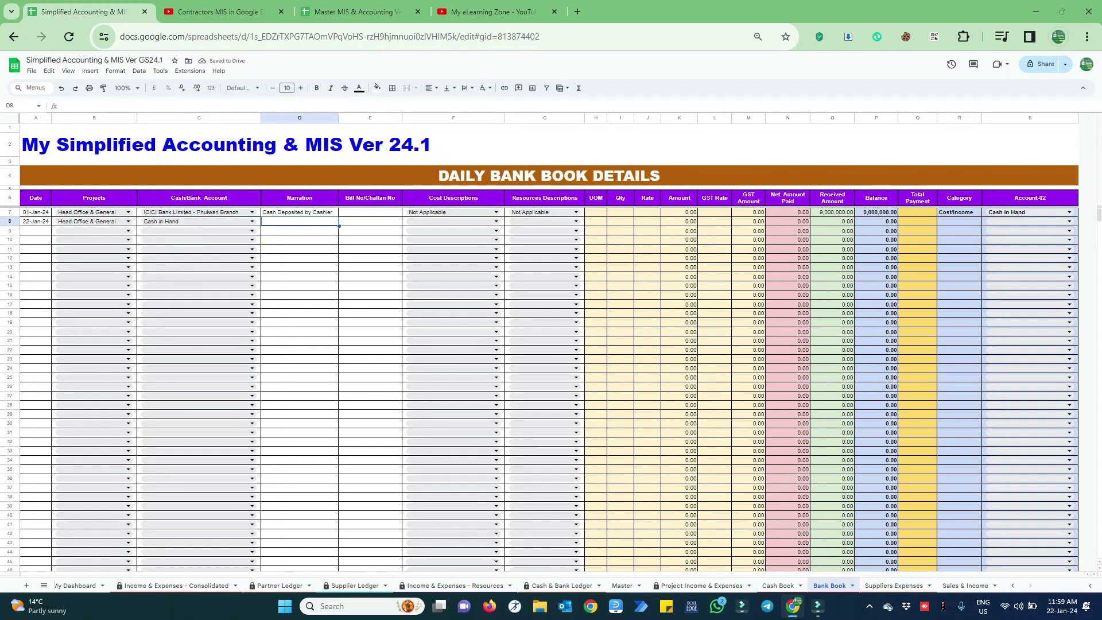
Enter the narration "Cash Withdrow" in row 8 and set its cost and resource descriptions to Not Applicable
{"action": "type", "text": "Cash"}
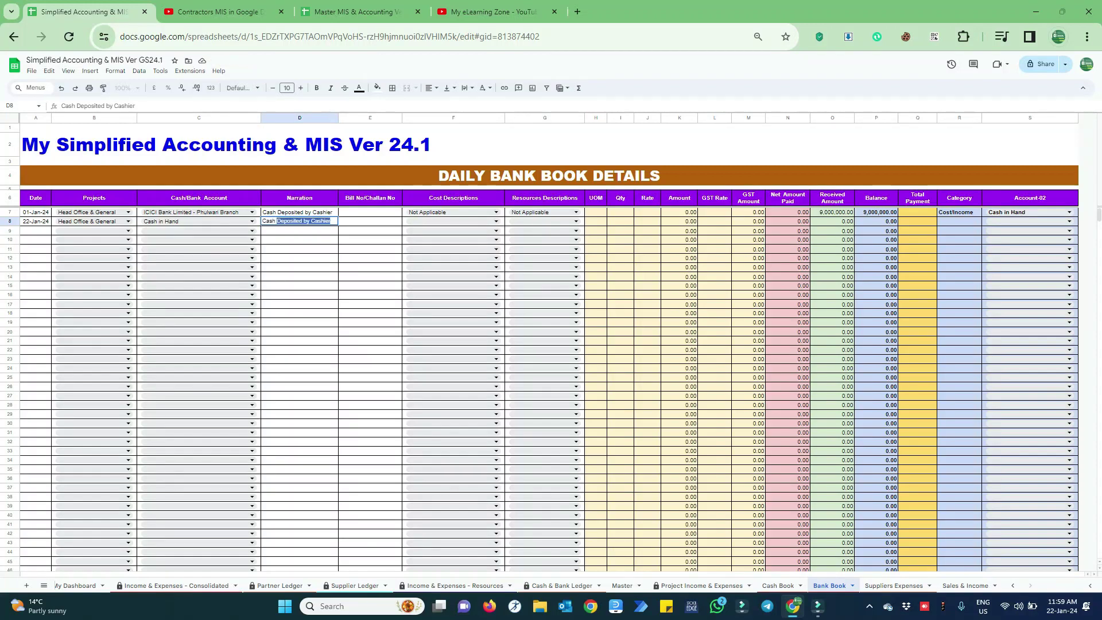
{"action": "type", "text": " Withdrow"}
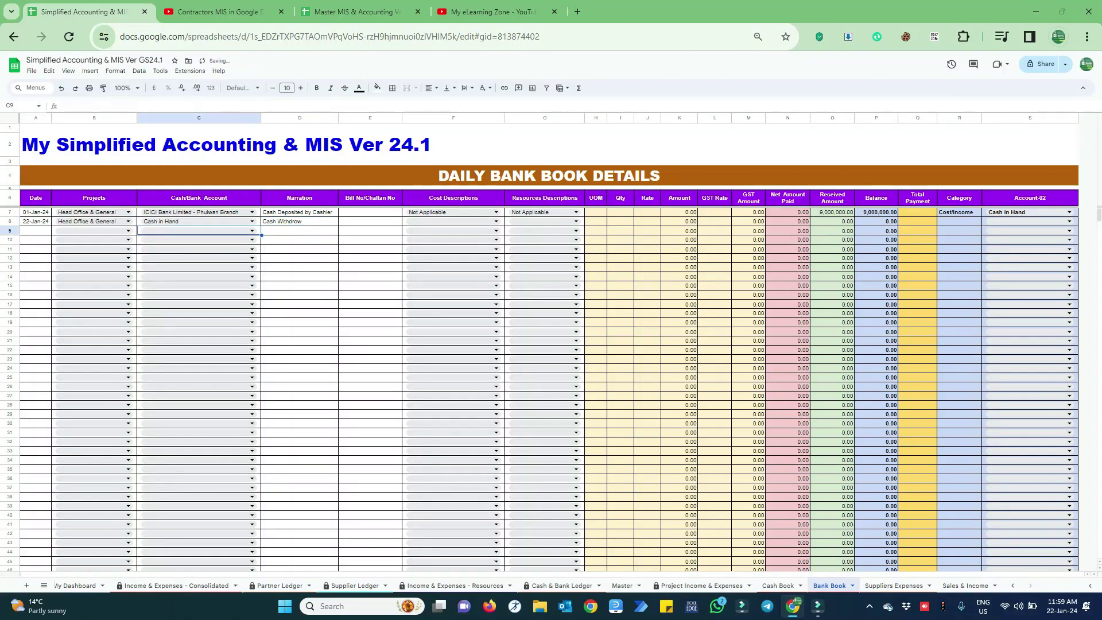
{"action": "key", "text": "Tab"}
{"action": "key", "text": "Tab"}
{"action": "type", "text": "Not Applicable"}
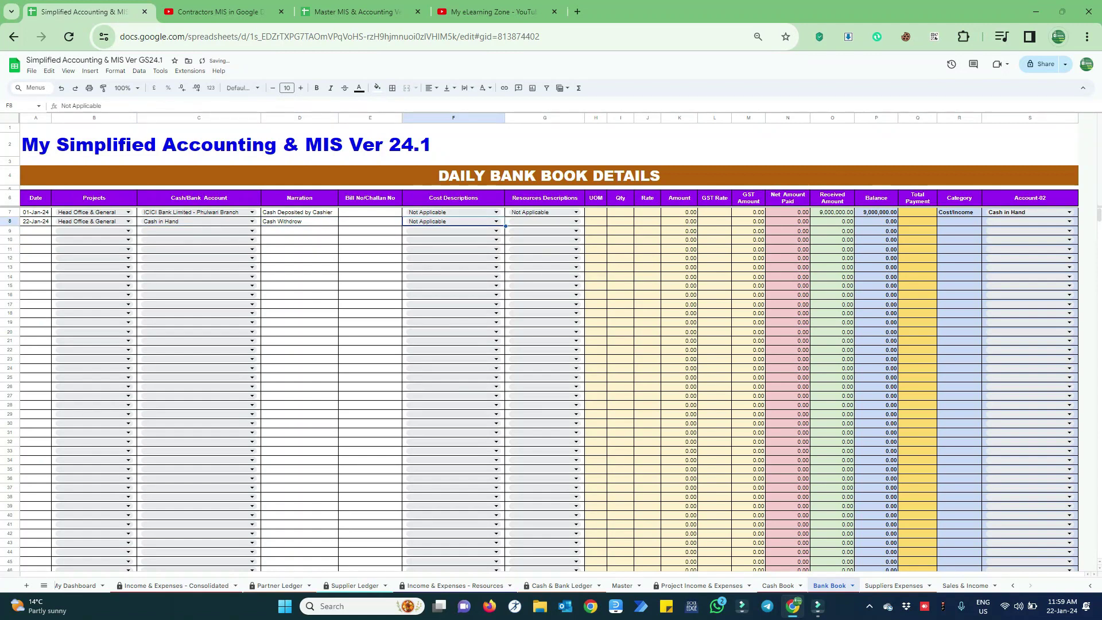
{"action": "key", "text": "Tab"}
{"action": "type", "text": "Not Applicable"}
{"action": "key", "text": "Tab"}
Enter 200,000 as the Net Amount Paid of the cash withdrawal in row 8
{"action": "key", "text": "Tab"}
{"action": "key", "text": "Tab"}
{"action": "key", "text": "Tab"}
{"action": "key", "text": "Tab"}
{"action": "key", "text": "Tab"}
{"action": "key", "text": "Tab"}
{"action": "key", "text": "Tab"}
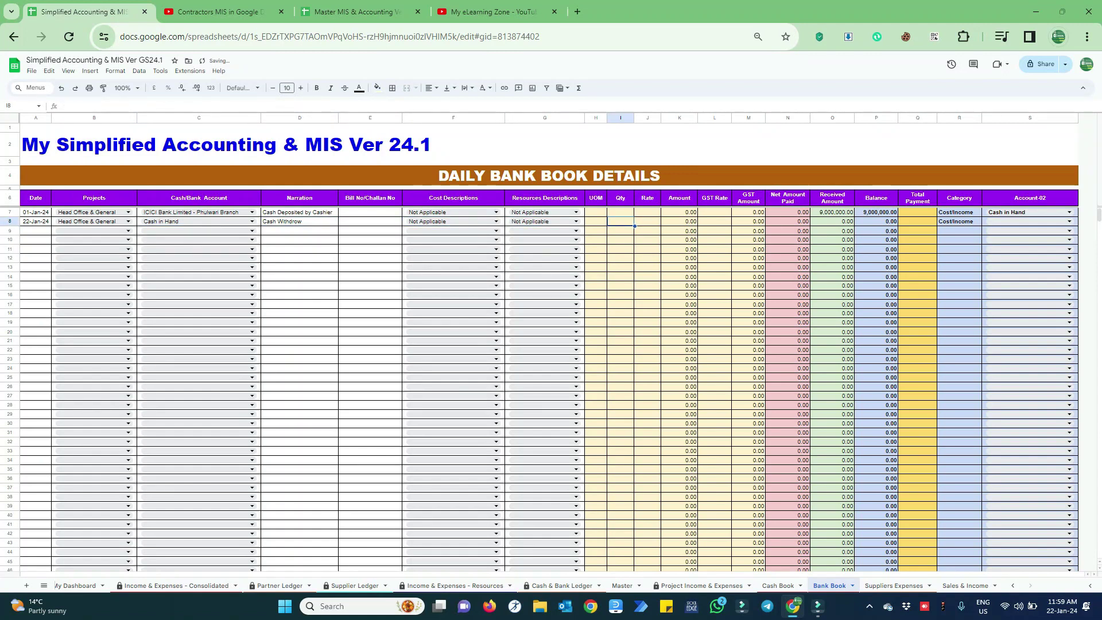
{"action": "left_click", "coordinate": [787, 220]}
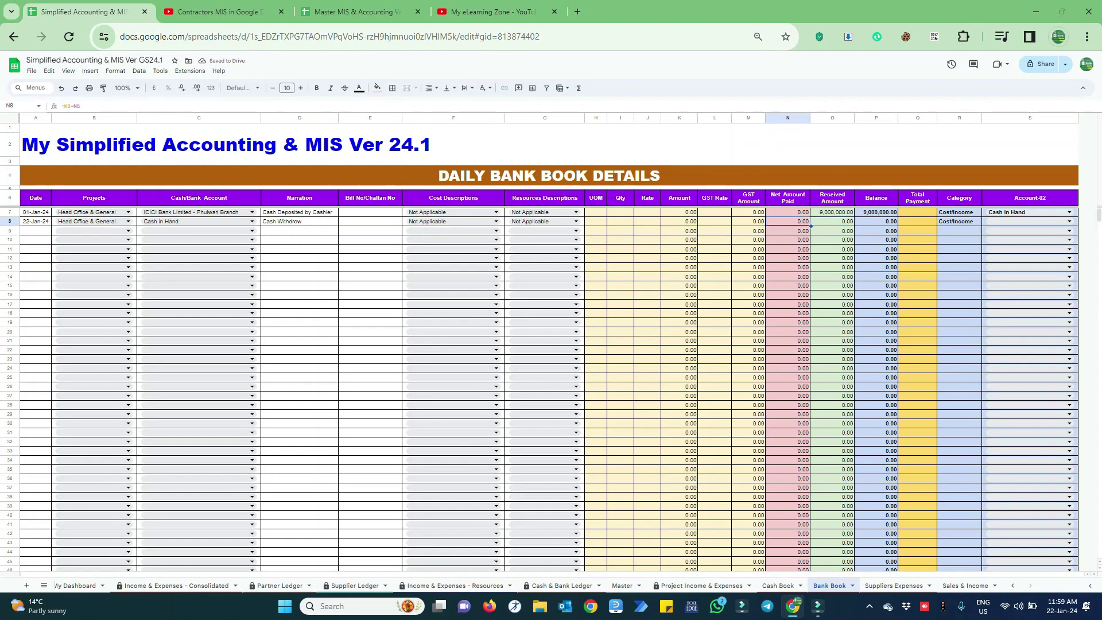
{"action": "key", "text": "Right"}
{"action": "key", "text": "Right"}
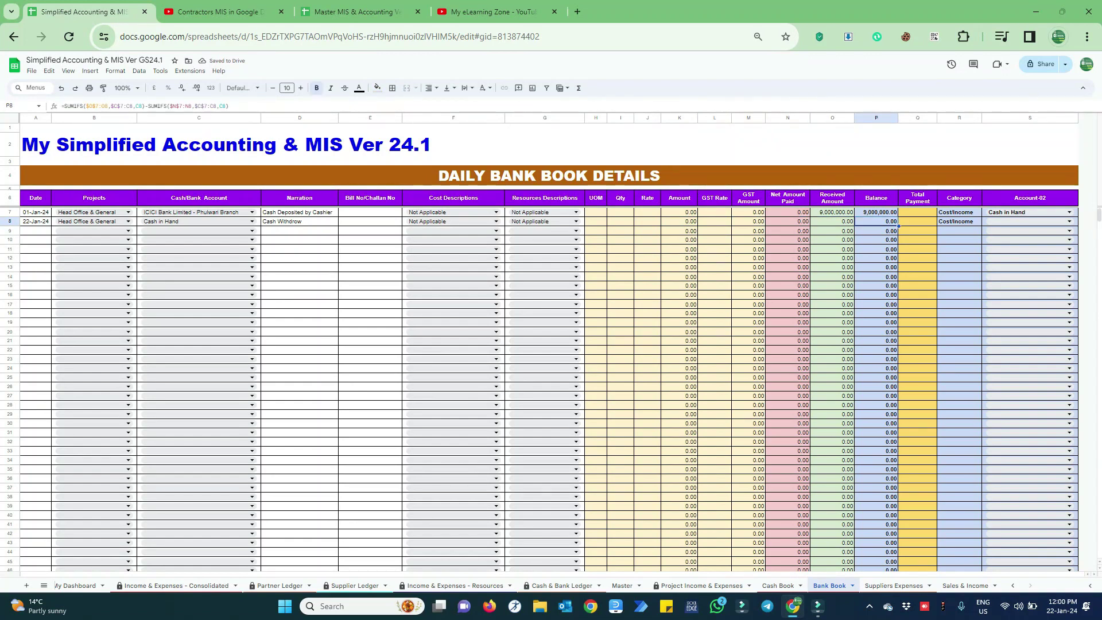
{"action": "key", "text": "Left"}
{"action": "key", "text": "Left"}
{"action": "type", "text": "2"}
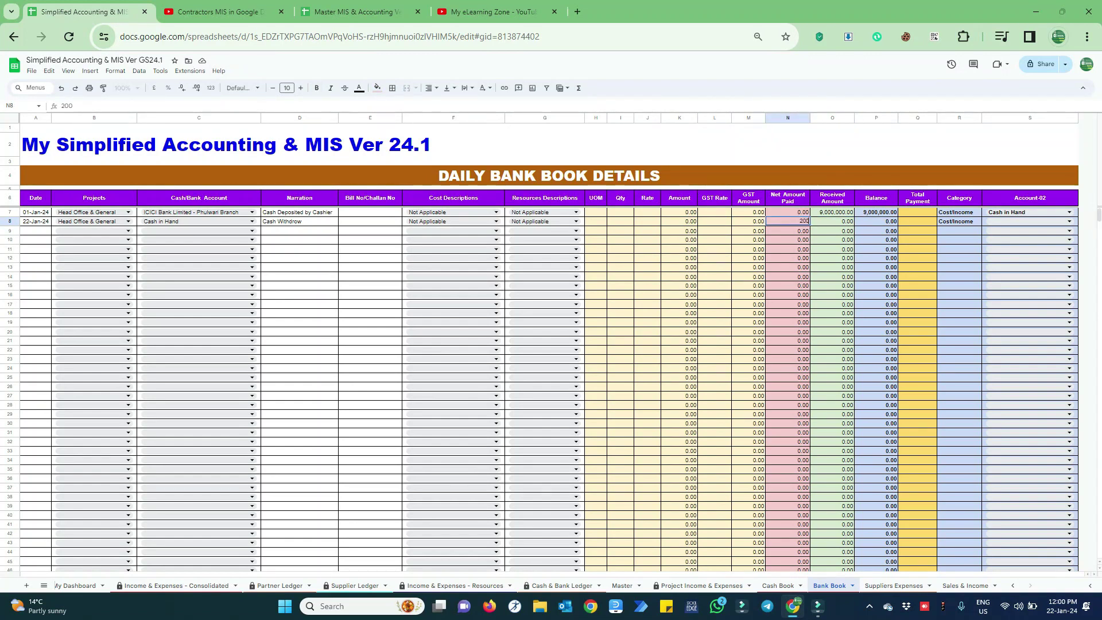
{"action": "type", "text": "00,000"}
{"action": "key", "text": "Return"}
Examine the Balance, Category and Account-02 cells of Bank Book rows 7 and 8
{"action": "key", "text": "Up"}
{"action": "key", "text": "Right"}
{"action": "key", "text": "Right"}
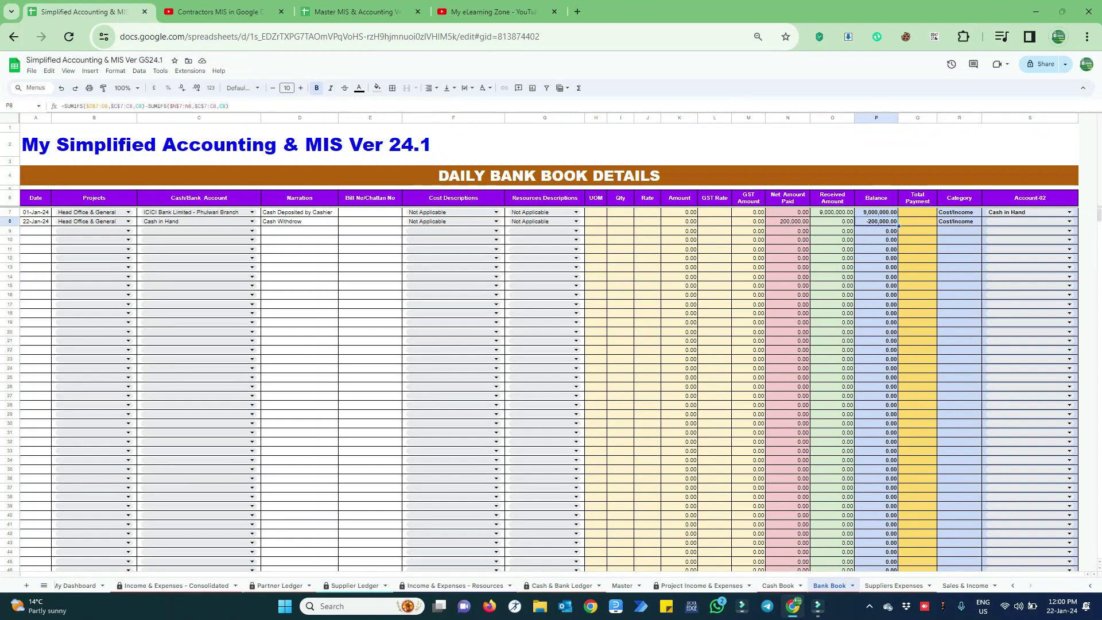
{"action": "key", "text": "Up"}
{"action": "key", "text": "Down"}
{"action": "key", "text": "Down"}
{"action": "key", "text": "Right"}
{"action": "key", "text": "Up"}
{"action": "key", "text": "Up"}
{"action": "key", "text": "Right"}
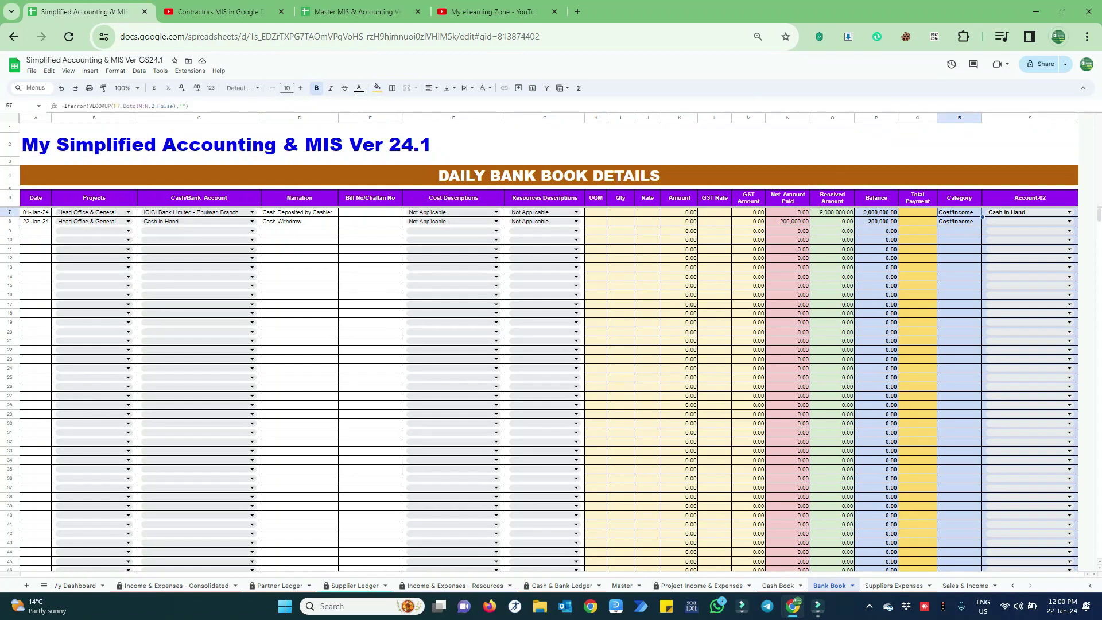
{"action": "key", "text": "Right"}
{"action": "key", "text": "Down"}
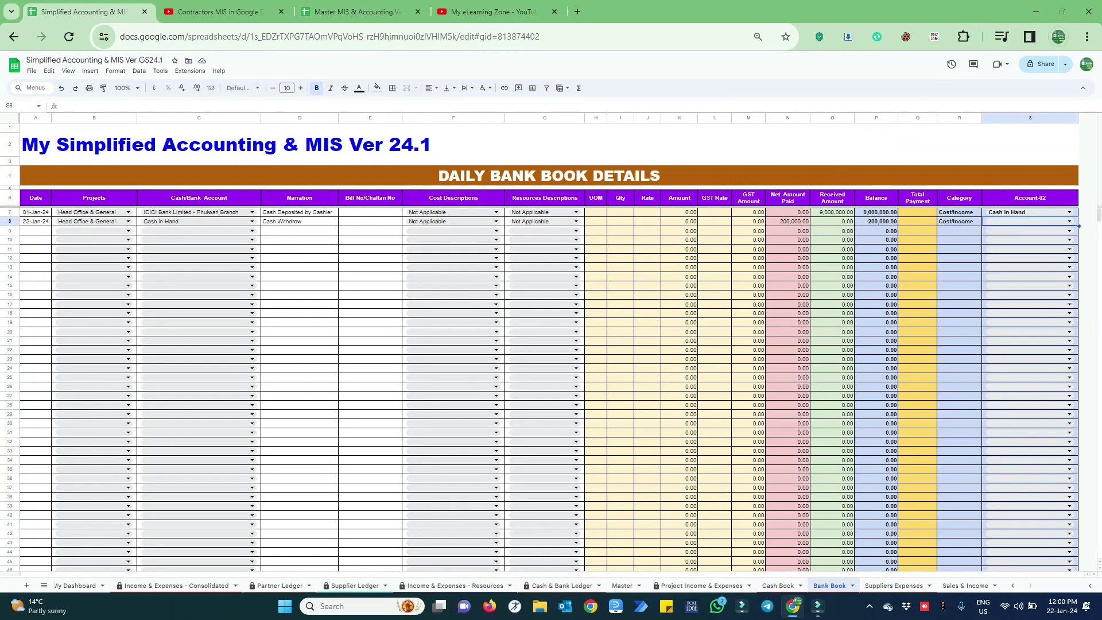
Change the Cash/Bank Account of the withdrawal in row 8 to ICICI Bank Limited - Phulwari Branch
{"action": "key", "text": "Left"}
{"action": "key", "text": "Left"}
{"action": "key", "text": "Left"}
{"action": "key", "text": "Left"}
{"action": "key", "text": "Left"}
{"action": "key", "text": "Left"}
{"action": "key", "text": "Left"}
{"action": "key", "text": "Left"}
{"action": "key", "text": "Left"}
{"action": "key", "text": "Left"}
{"action": "key", "text": "Left"}
{"action": "key", "text": "Left"}
{"action": "key", "text": "Left"}
{"action": "key", "text": "Left"}
{"action": "key", "text": "Left"}
{"action": "key", "text": "Left"}
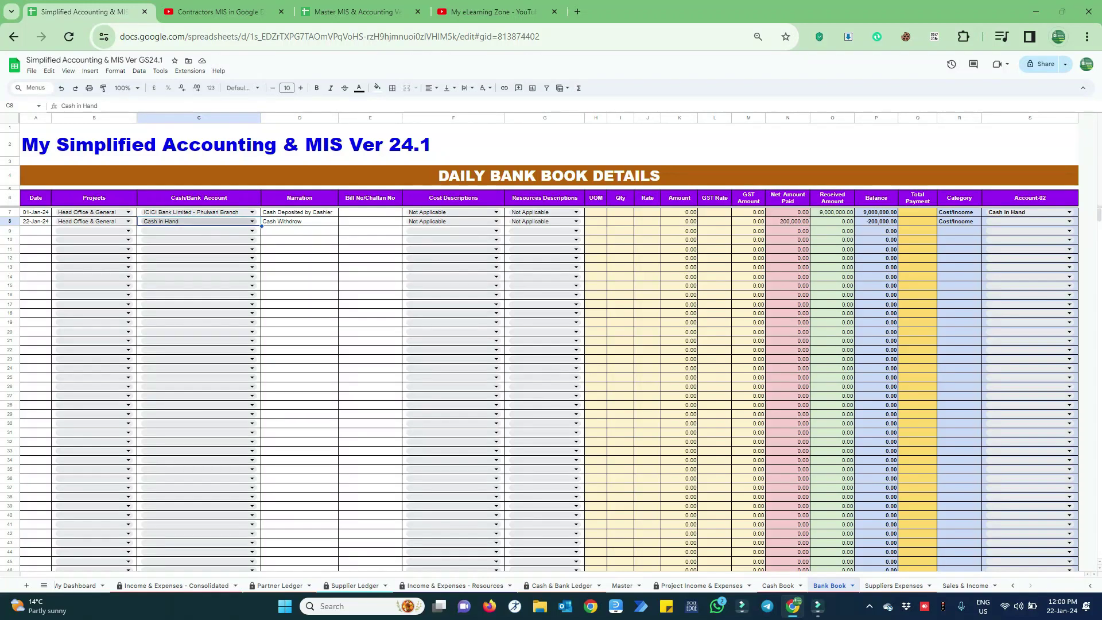
{"action": "key", "text": "BackSpace"}
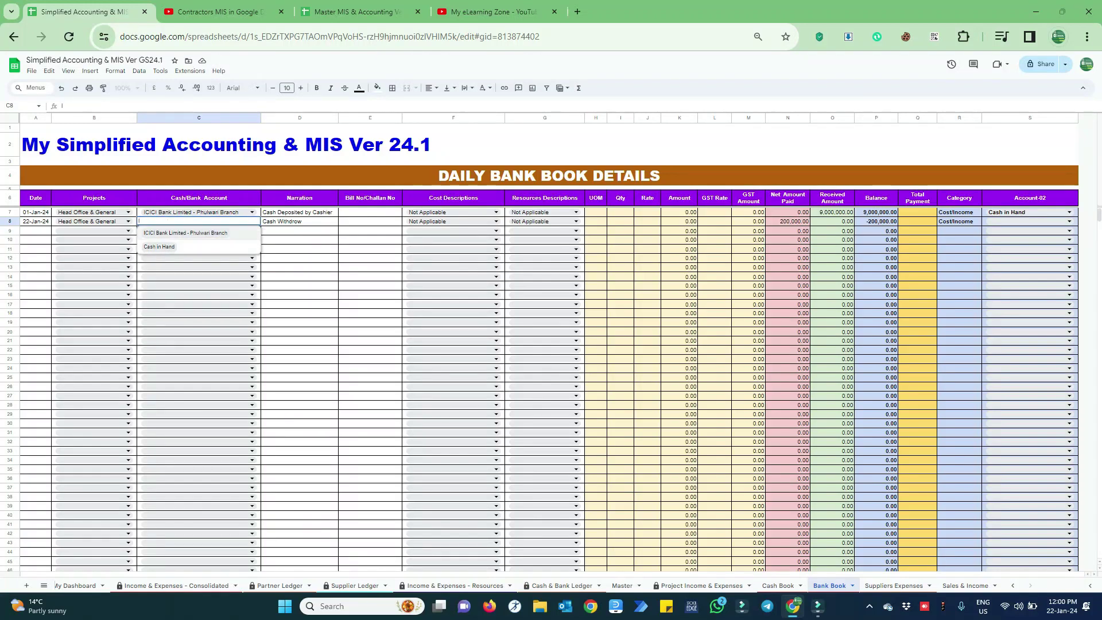
{"action": "key", "text": "Tab"}
Set Account-02 of the withdrawal in row 8 to Cash in Hand
{"action": "key", "text": "Tab"}
{"action": "key", "text": "Tab"}
{"action": "key", "text": "Tab"}
{"action": "key", "text": "Tab"}
{"action": "key", "text": "Tab"}
{"action": "key", "text": "Tab"}
{"action": "key", "text": "Tab"}
{"action": "key", "text": "Tab"}
{"action": "key", "text": "Tab"}
{"action": "key", "text": "Tab"}
{"action": "key", "text": "Tab"}
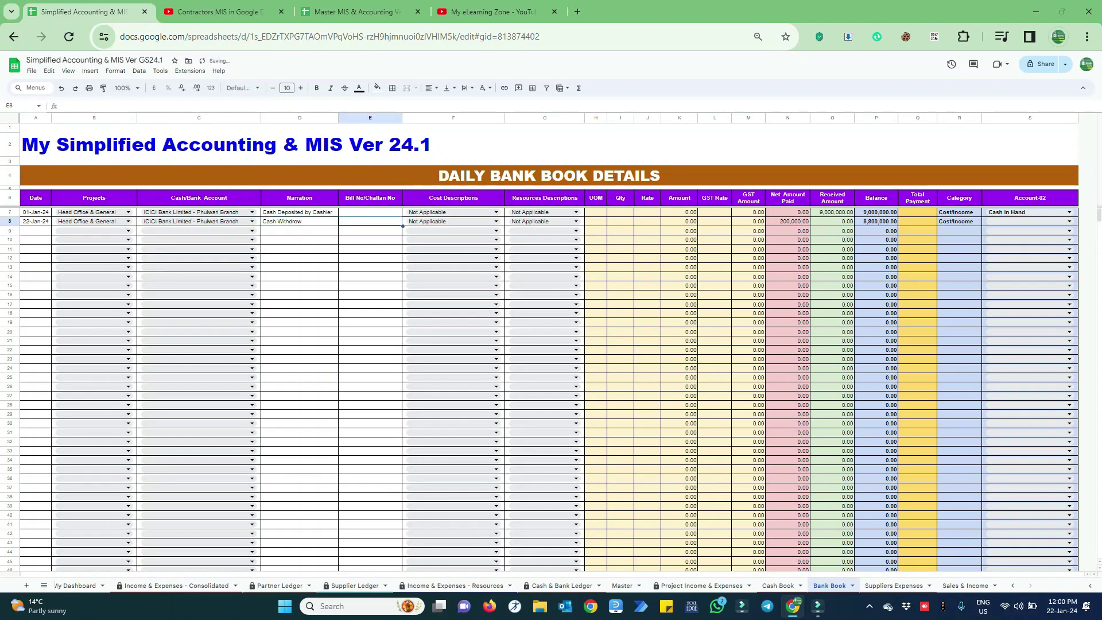
{"action": "key", "text": "Tab"}
{"action": "key", "text": "Tab"}
{"action": "key", "text": "Tab"}
{"action": "key", "text": "Tab"}
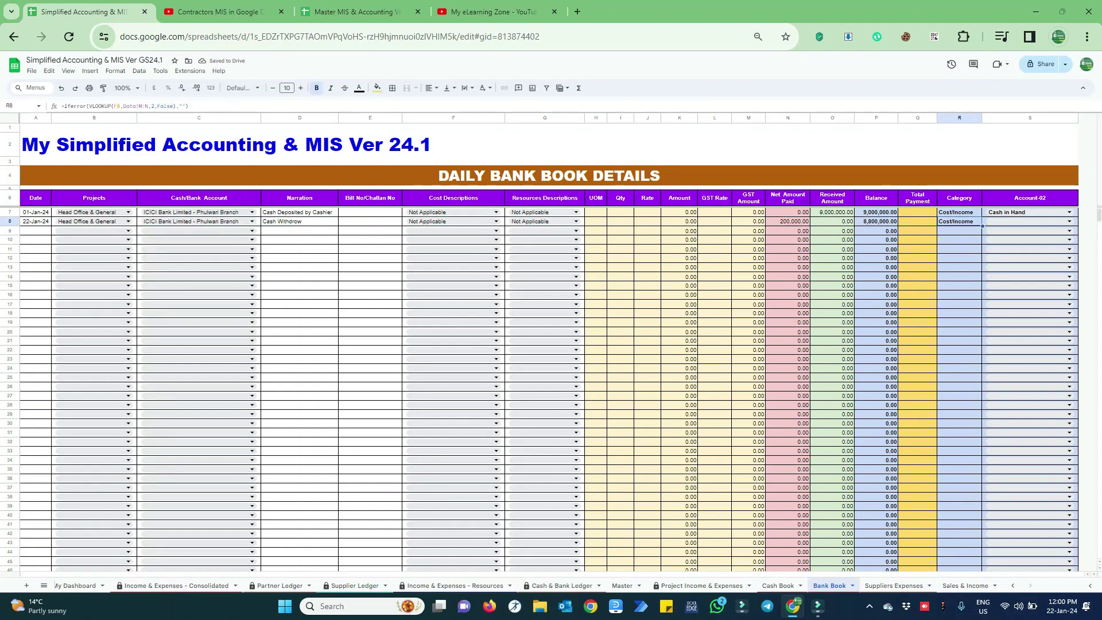
{"action": "type", "text": "Ca"}
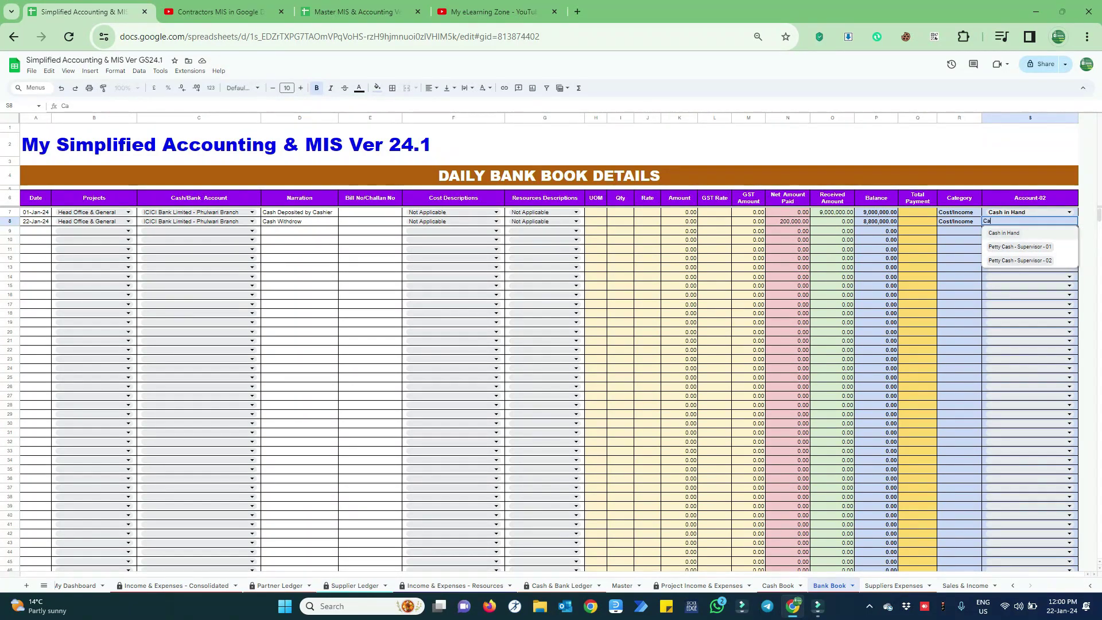
{"action": "key", "text": "Return"}
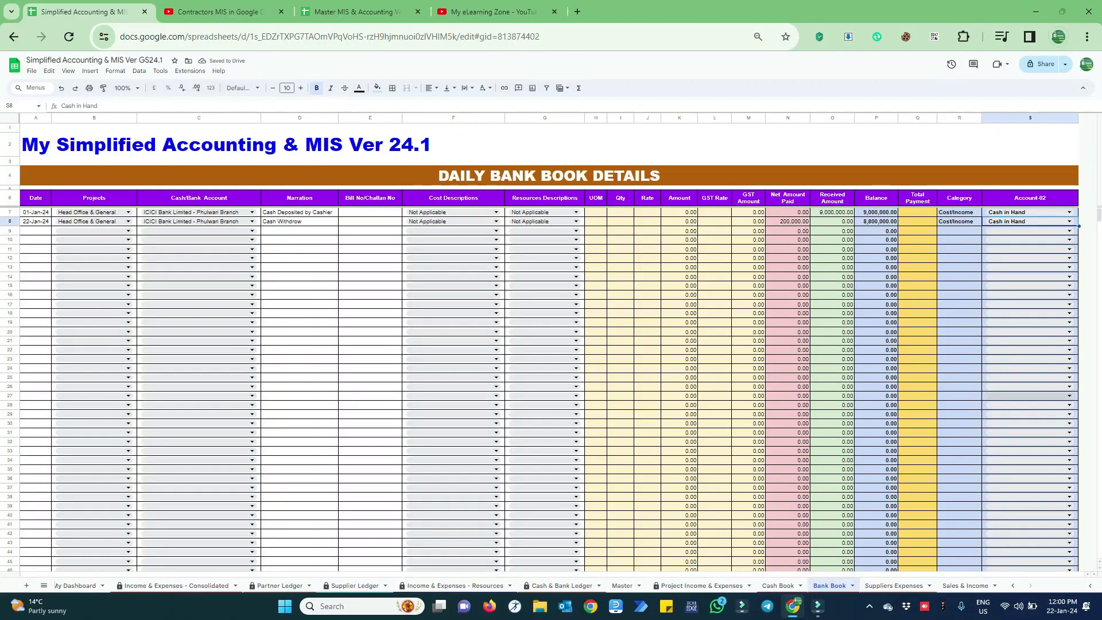
Start a Cash Book entry in row 11 dated 22-Jan-24 for the project Head Office & General
{"action": "left_click", "coordinate": [778, 586]}
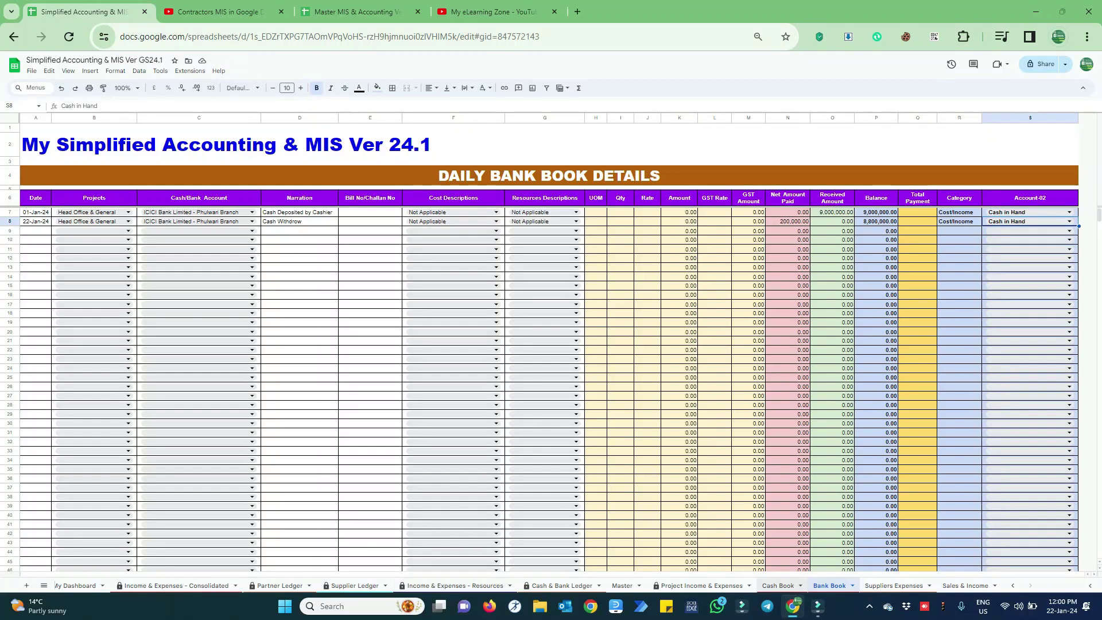
{"action": "left_click", "coordinate": [35, 248]}
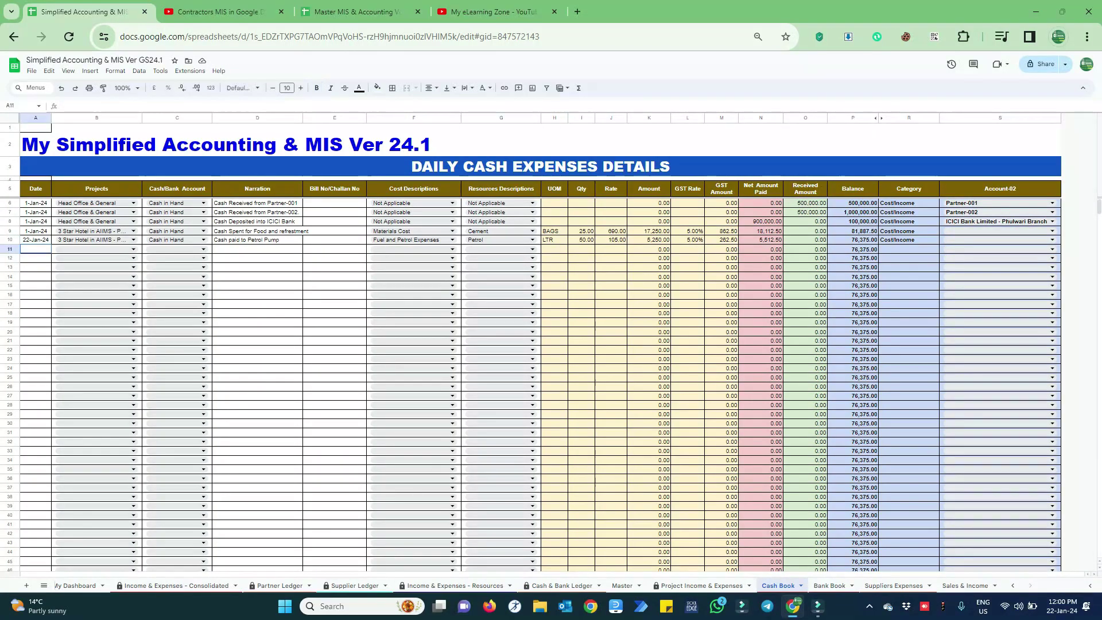
{"action": "type", "text": "22-01"}
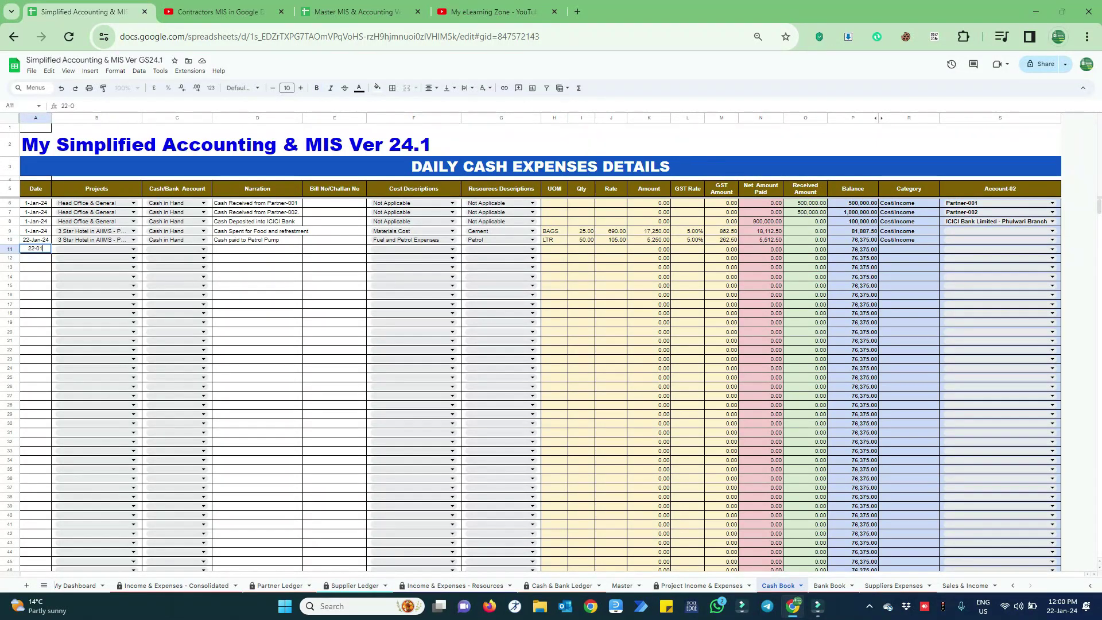
{"action": "key", "text": "Tab"}
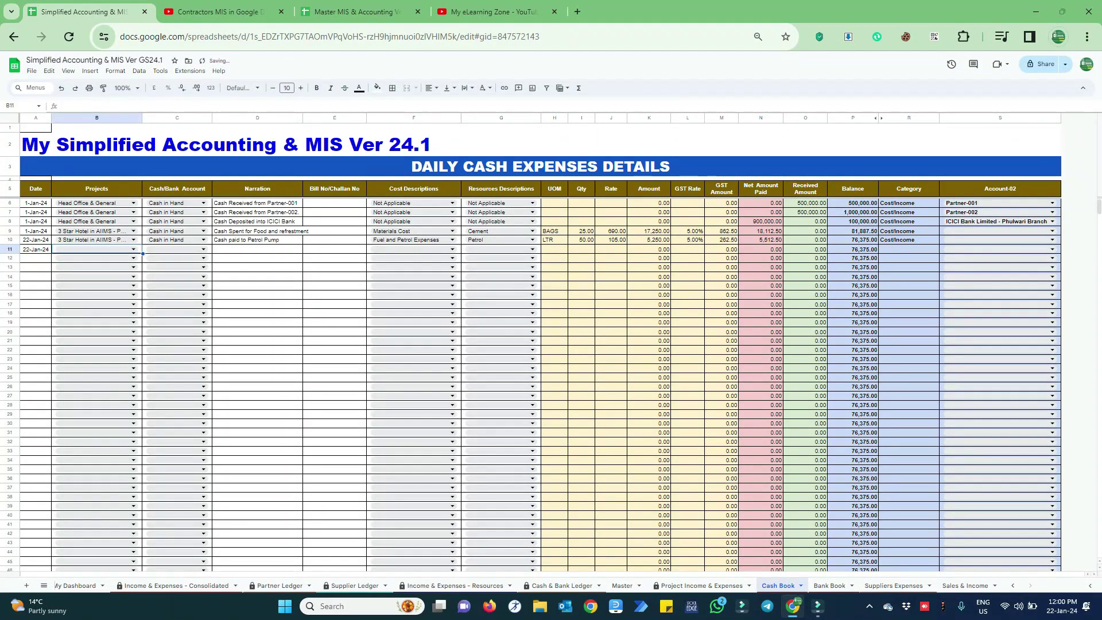
{"action": "type", "text": "H"}
{"action": "key", "text": "Tab"}
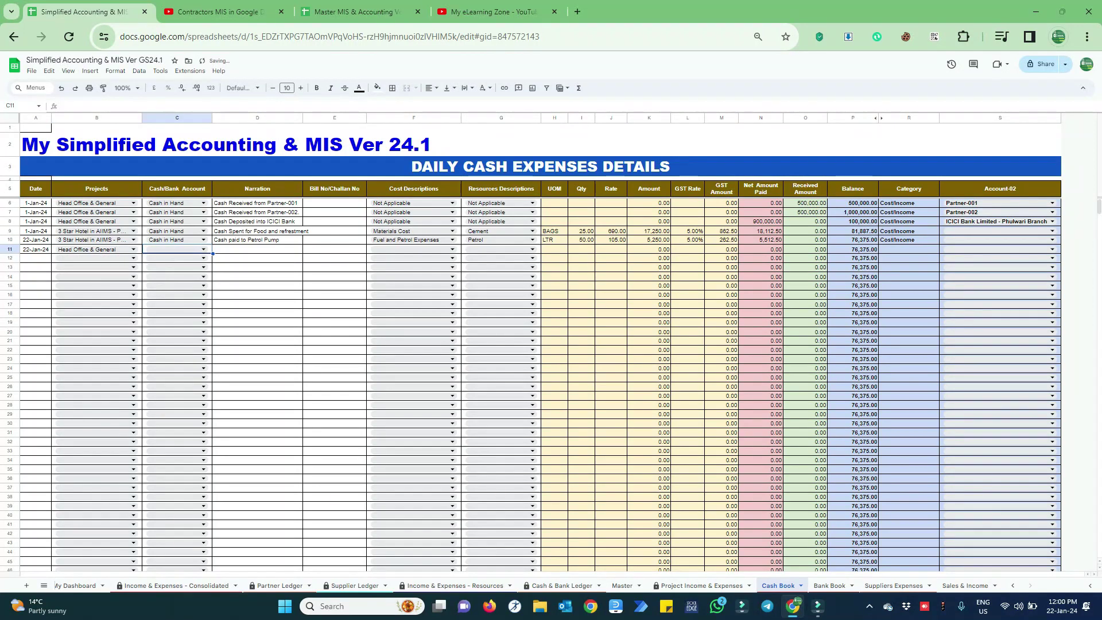
Set row 11's Cash/Bank Account to Cash in Hand and enter the narration "Cash Withdrwa from ICICI"
{"action": "type", "text": "Ca"}
{"action": "key", "text": "Tab"}
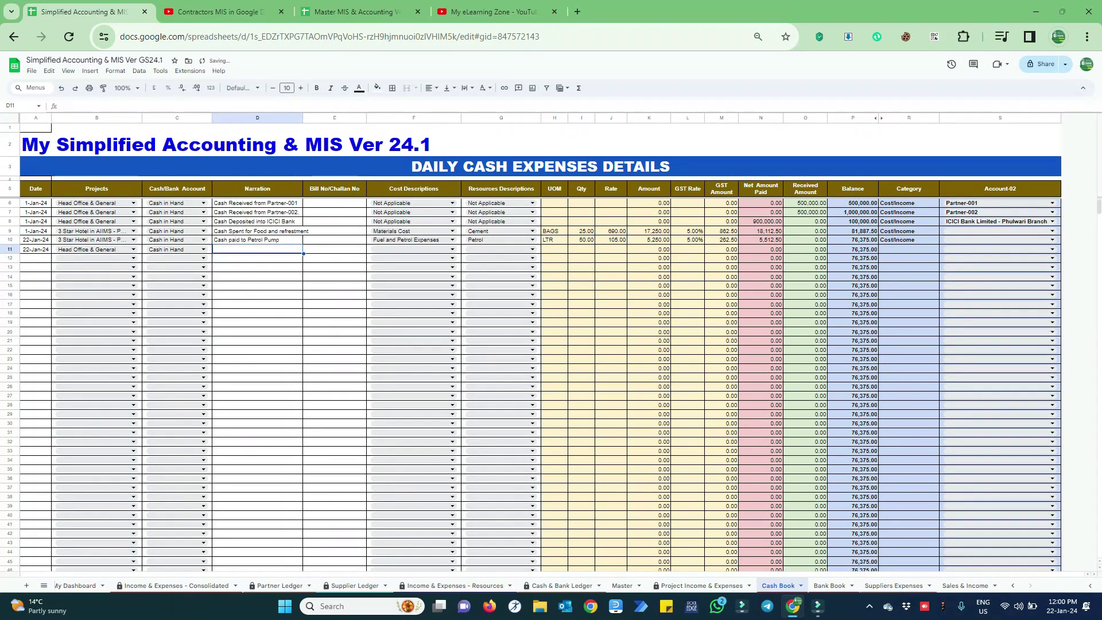
{"action": "type", "text": "Cash With"}
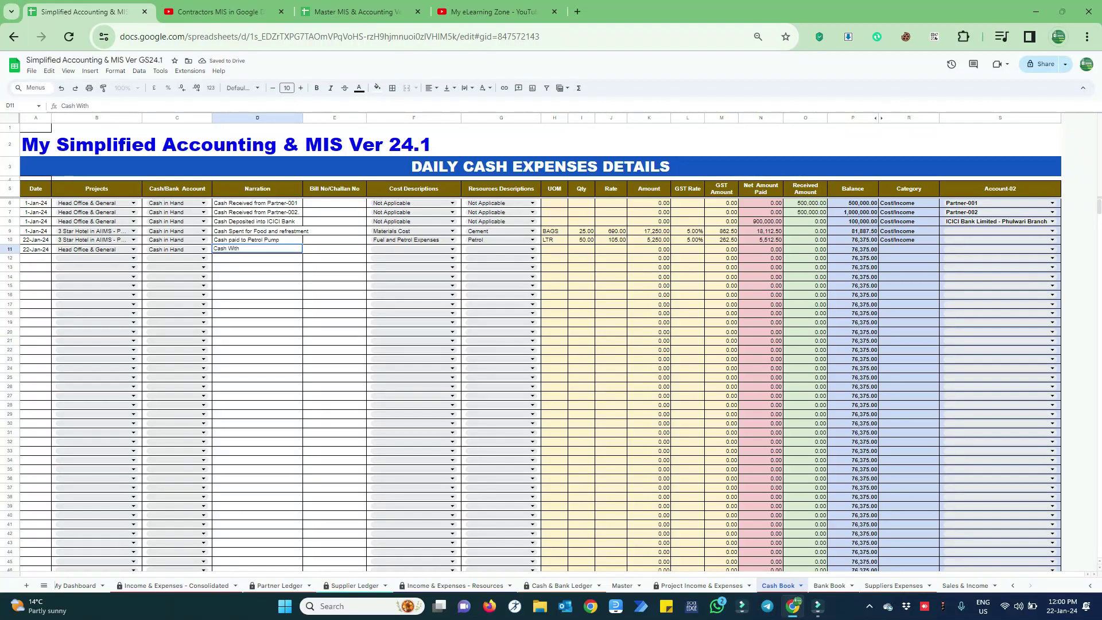
{"action": "type", "text": "drwa from ICICI"}
{"action": "key", "text": "Tab"}
{"action": "key", "text": "Tab"}
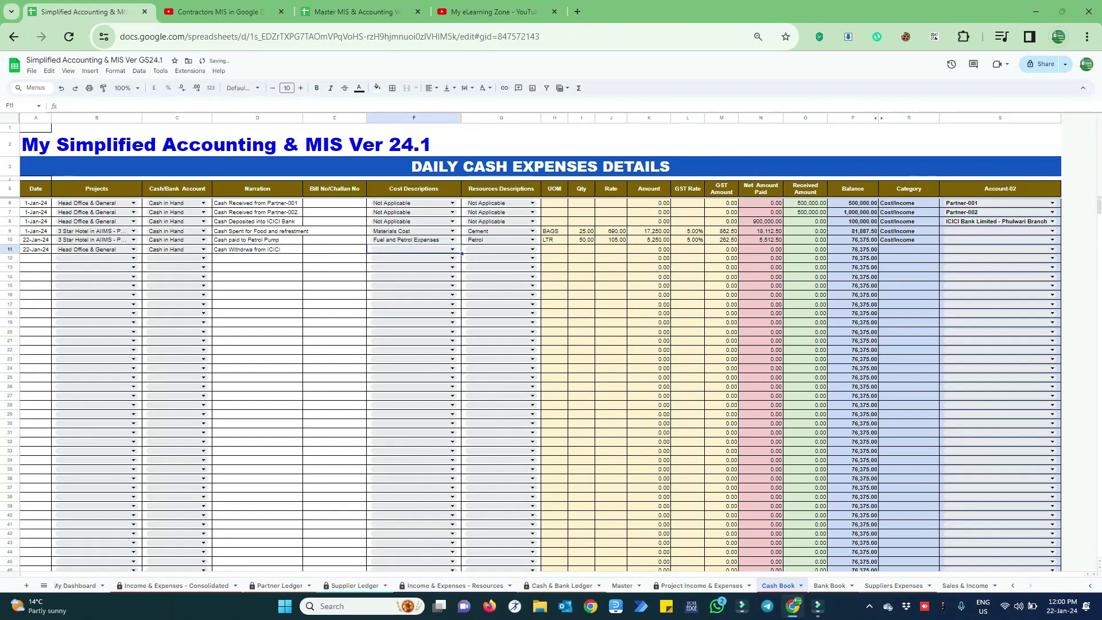
Set the Cost Descriptions and Resources Descriptions of row 11 to Not Applicable
{"action": "type", "text": "not"}
{"action": "key", "text": "Tab"}
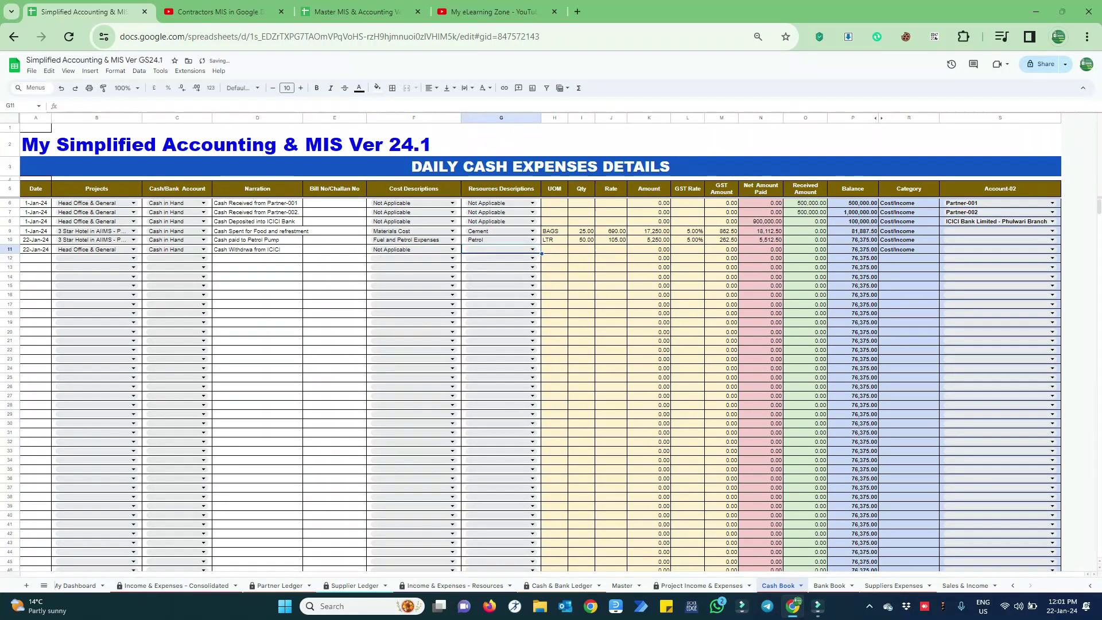
{"action": "type", "text": "not"}
{"action": "key", "text": "Tab"}
Enter 200,000 as the Received Amount of the ICICI cash withdrawal in row 11
{"action": "key", "text": "Down"}
{"action": "key", "text": "Down"}
{"action": "key", "text": "Down"}
{"action": "key", "text": "Down"}
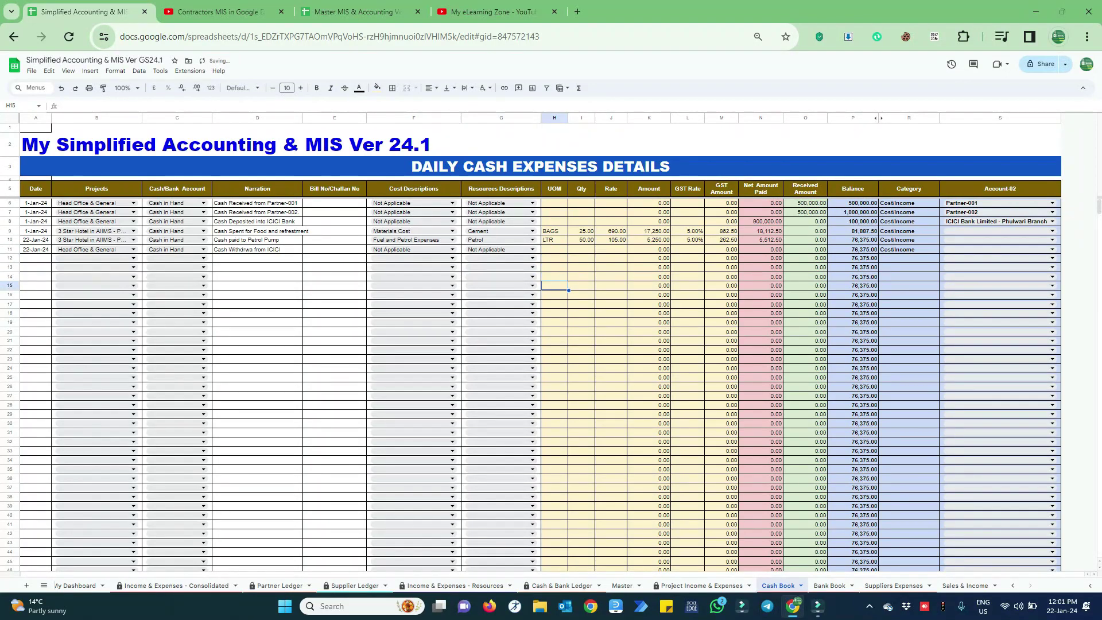
{"action": "key", "text": "Up"}
{"action": "key", "text": "Up"}
{"action": "key", "text": "Up"}
{"action": "key", "text": "Up"}
{"action": "key", "text": "Right"}
{"action": "key", "text": "Right"}
{"action": "key", "text": "Right"}
{"action": "key", "text": "Right"}
{"action": "key", "text": "Right"}
{"action": "key", "text": "Right"}
{"action": "key", "text": "Right"}
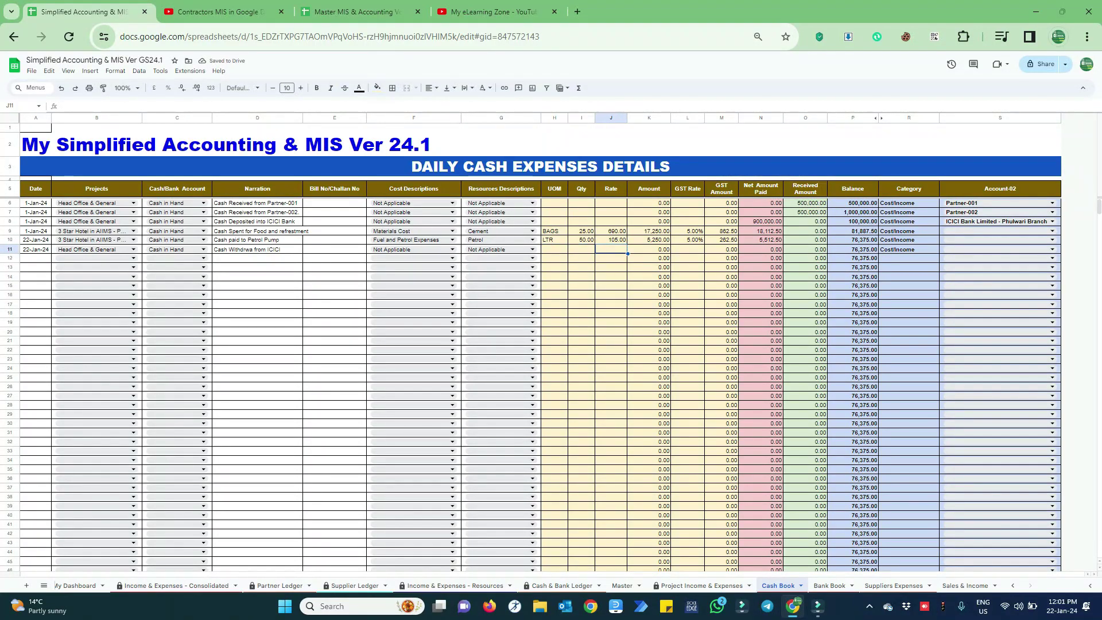
{"action": "type", "text": "2000"}
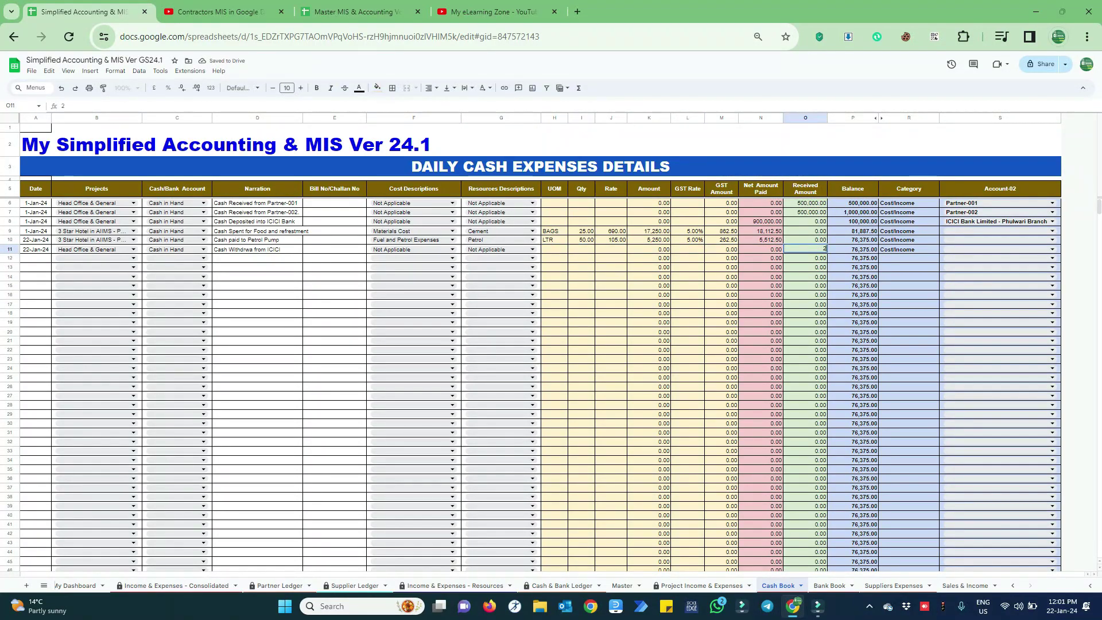
Set Account-02 of row 11 to ICICI Bank Limited - Phulwari Branch
{"action": "key", "text": "Tab"}
{"action": "key", "text": "Tab"}
{"action": "key", "text": "Tab"}
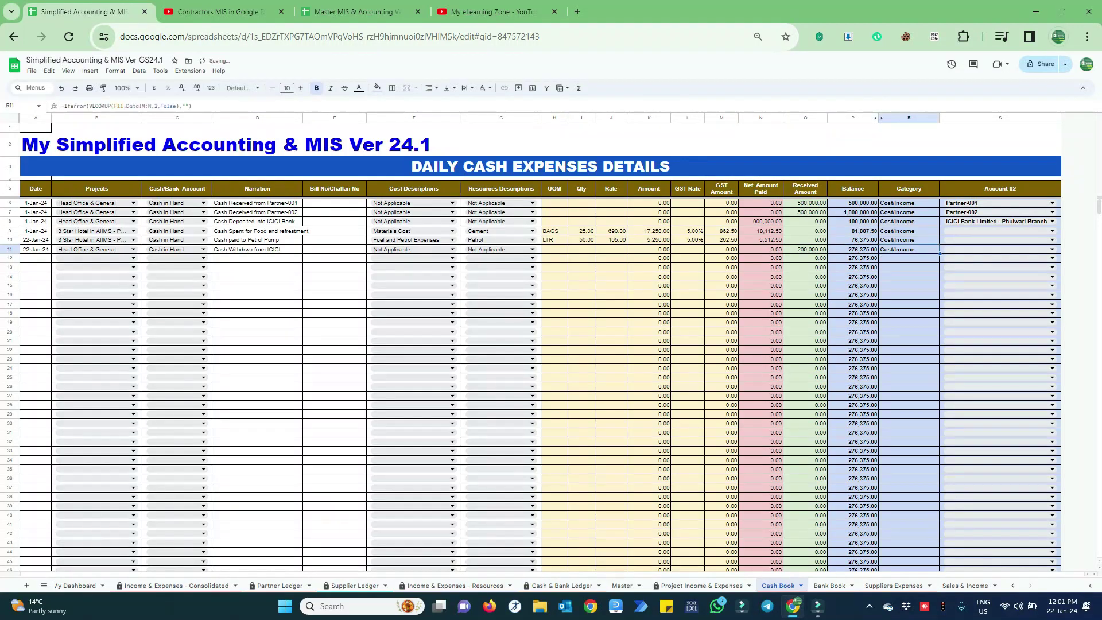
{"action": "key", "text": "Return"}
{"action": "type", "text": "ICICI"}
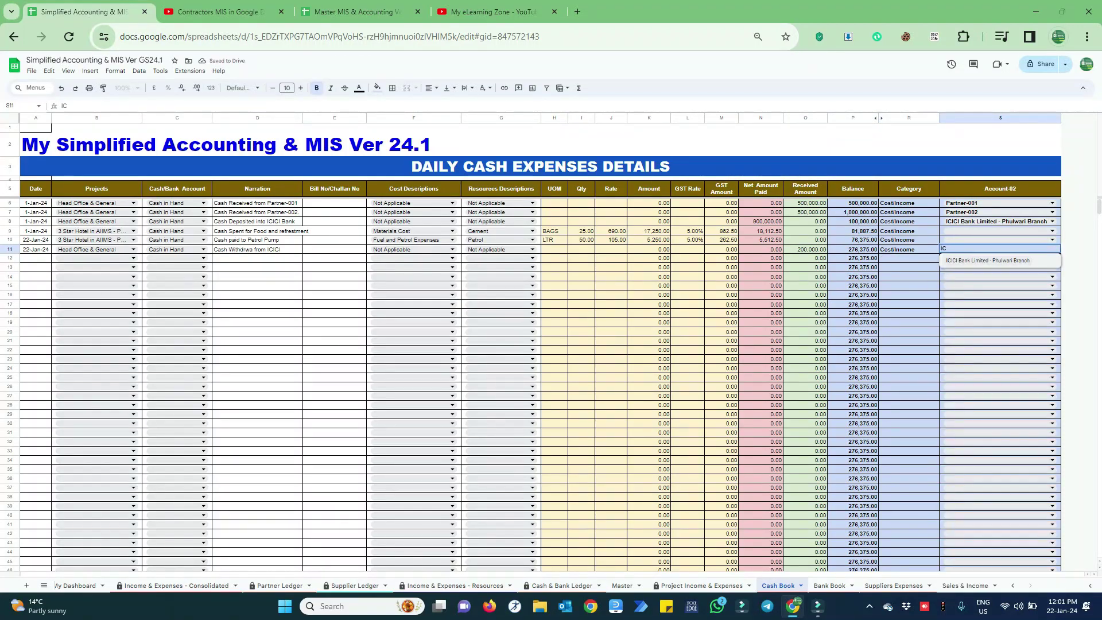
{"action": "key", "text": "Return"}
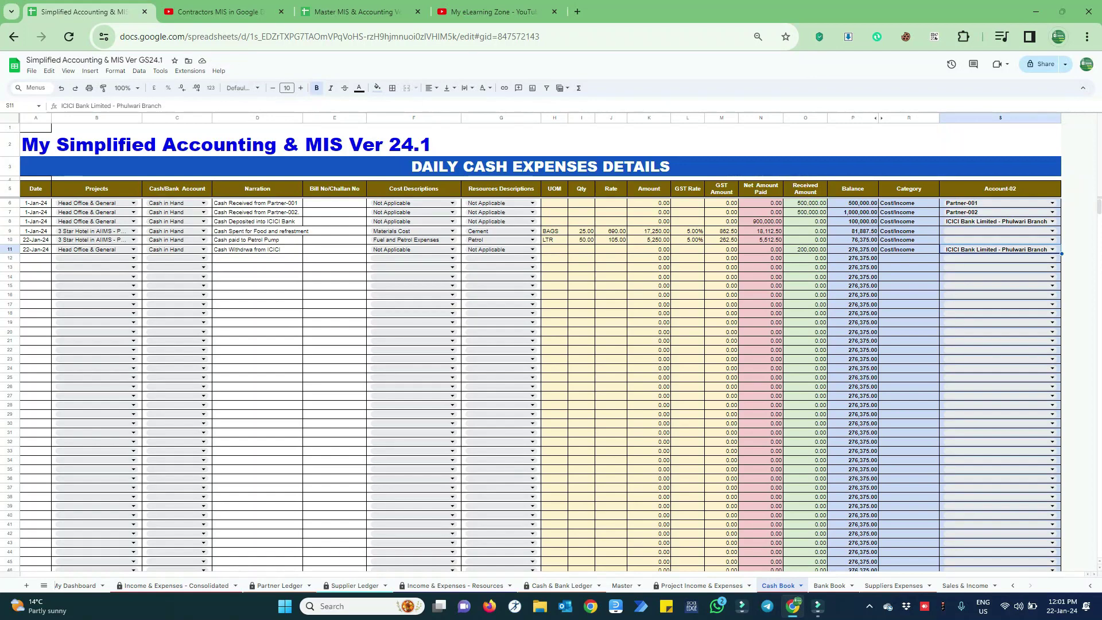
In the Bank Book, rework the Balance column into a running balance, starting row 7 from its Received Amount with =O7
{"action": "left_click", "coordinate": [829, 585]}
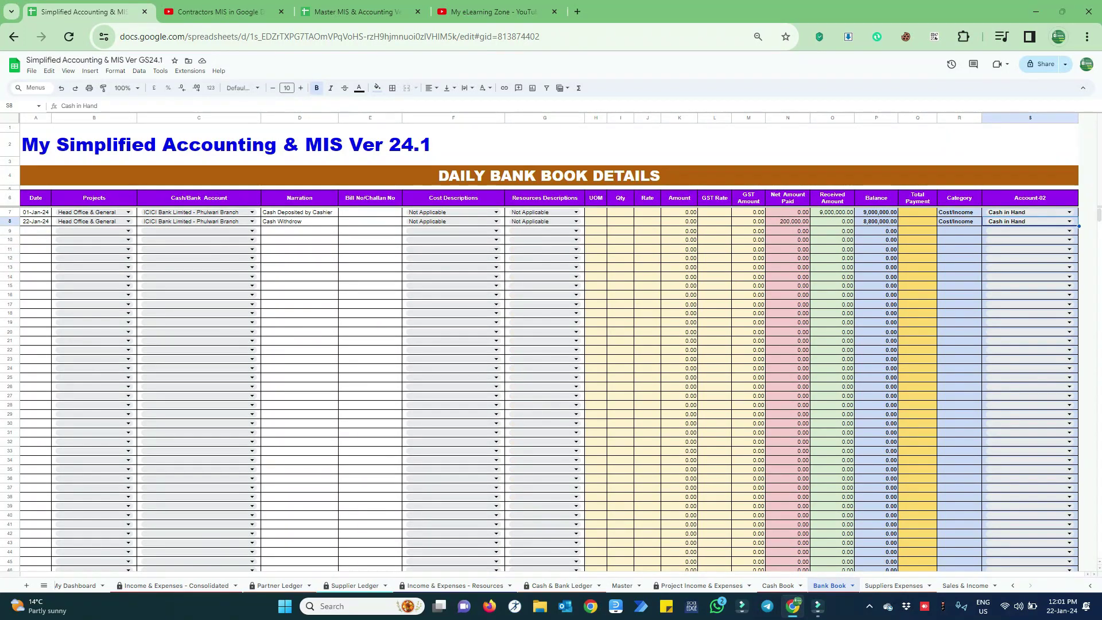
{"action": "left_click", "coordinate": [876, 211]}
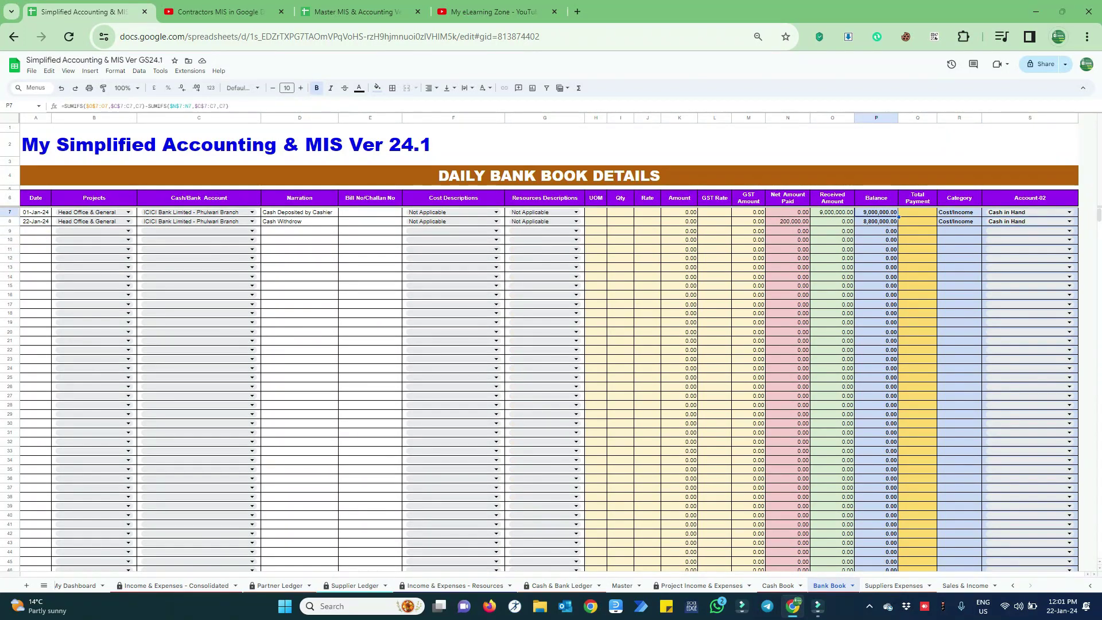
{"action": "type", "text": "="}
{"action": "key", "text": "Down"}
{"action": "key", "text": "Down"}
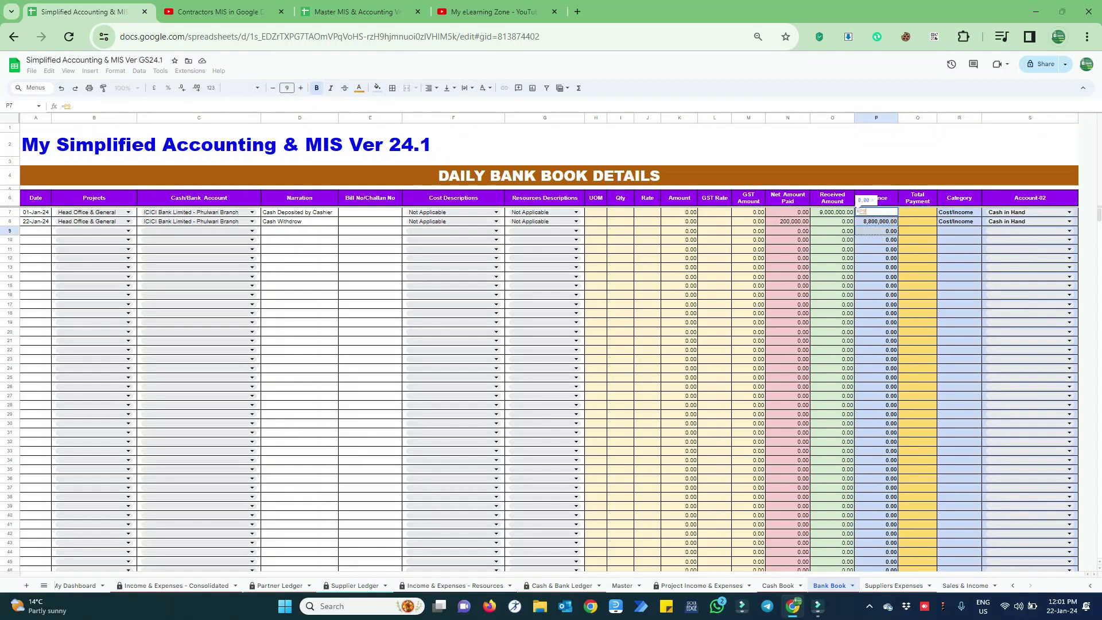
{"action": "key", "text": "Up"}
{"action": "key", "text": "Up"}
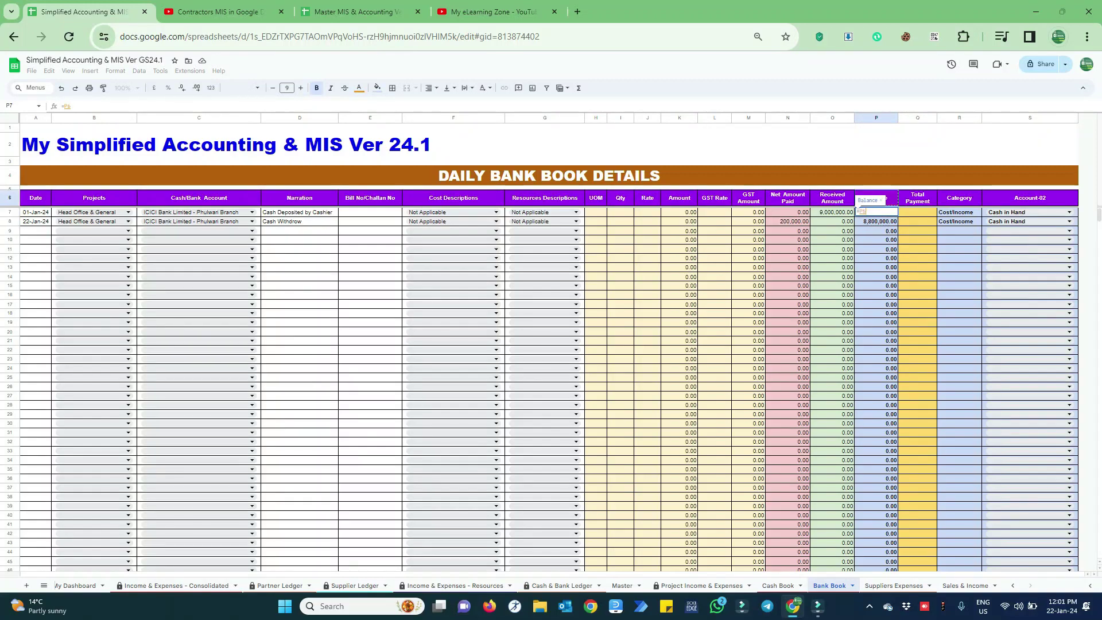
{"action": "key", "text": "Left"}
{"action": "key", "text": "Left"}
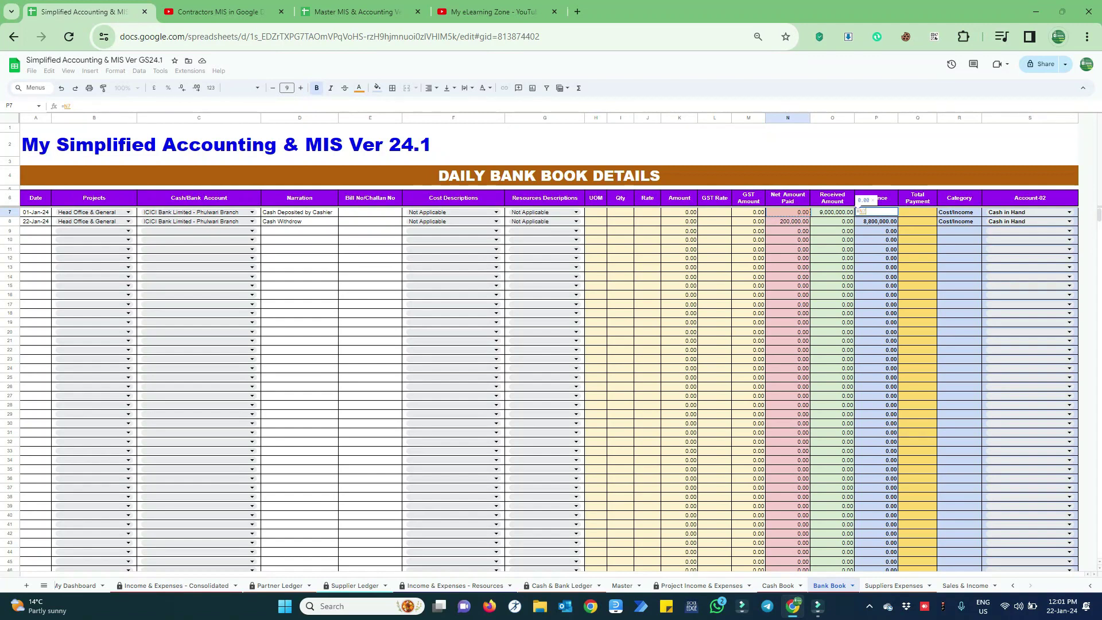
{"action": "key", "text": "Right"}
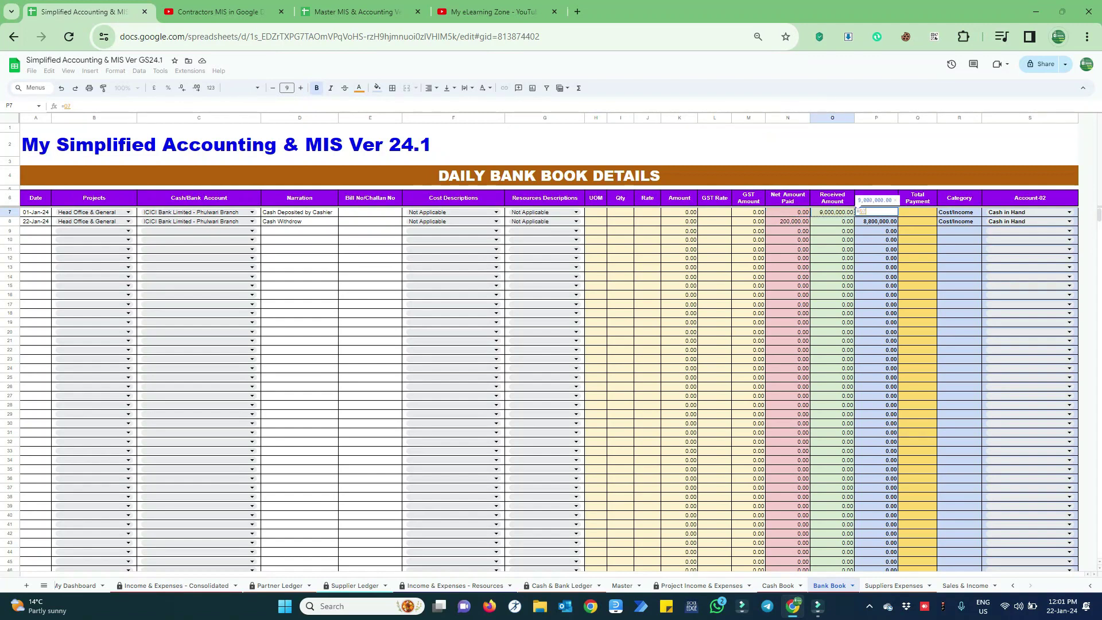
{"action": "key", "text": "Return"}
Review the cash withdrawal entry across the columns of row 8 in the Bank Book
{"action": "key", "text": "Right"}
{"action": "key", "text": "Right"}
{"action": "key", "text": "Right"}
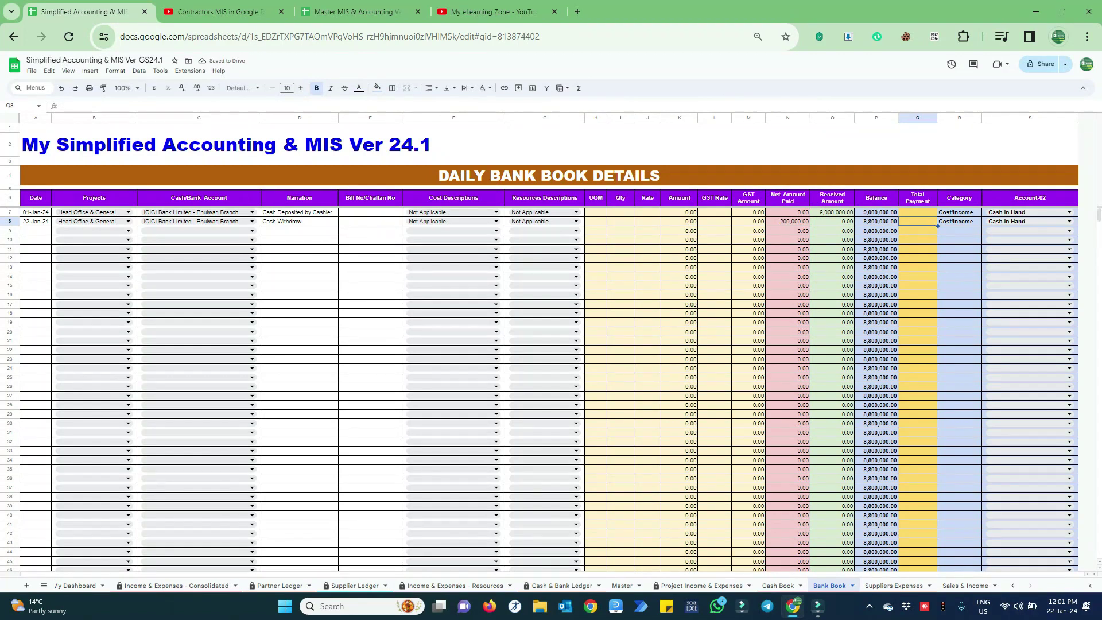
{"action": "key", "text": "Left"}
{"action": "key", "text": "Left"}
{"action": "key", "text": "Left"}
{"action": "key", "text": "Left"}
{"action": "key", "text": "Left"}
{"action": "key", "text": "Left"}
{"action": "key", "text": "Left"}
{"action": "key", "text": "Left"}
{"action": "key", "text": "Left"}
{"action": "key", "text": "Left"}
{"action": "key", "text": "Left"}
{"action": "key", "text": "Left"}
{"action": "key", "text": "Left"}
{"action": "key", "text": "Left"}
{"action": "key", "text": "Left"}
{"action": "key", "text": "Left"}
{"action": "key", "text": "Left"}
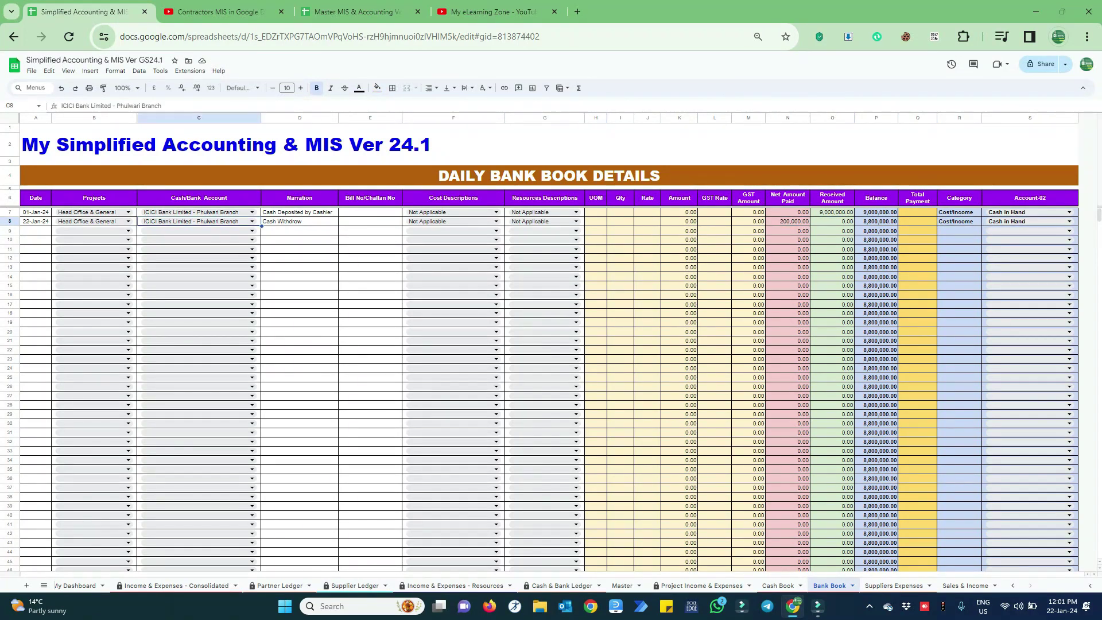
{"action": "key", "text": "Right"}
{"action": "key", "text": "Right"}
{"action": "key", "text": "Right"}
{"action": "key", "text": "Right"}
{"action": "key", "text": "Right"}
{"action": "key", "text": "Right"}
{"action": "key", "text": "Right"}
{"action": "key", "text": "Right"}
{"action": "key", "text": "Right"}
{"action": "key", "text": "Right"}
{"action": "key", "text": "Right"}
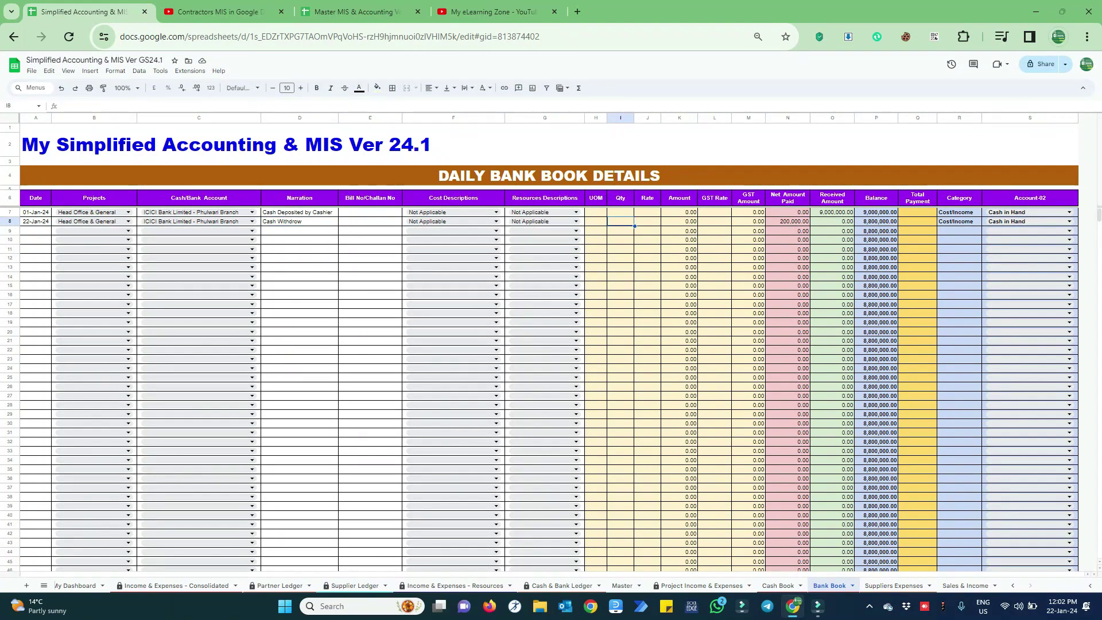
Start a Bank Book entry in row 9 dated 22-Jan-24 for the project 3 Star Hotel in AIIMS - Patna
{"action": "key", "text": "Down"}
{"action": "key", "text": "Left"}
{"action": "key", "text": "Left"}
{"action": "key", "text": "Left"}
{"action": "key", "text": "Left"}
{"action": "key", "text": "Left"}
{"action": "key", "text": "Left"}
{"action": "key", "text": "Left"}
{"action": "key", "text": "Left"}
{"action": "key", "text": "Left"}
{"action": "key", "text": "Left"}
{"action": "key", "text": "Left"}
{"action": "key", "text": "Left"}
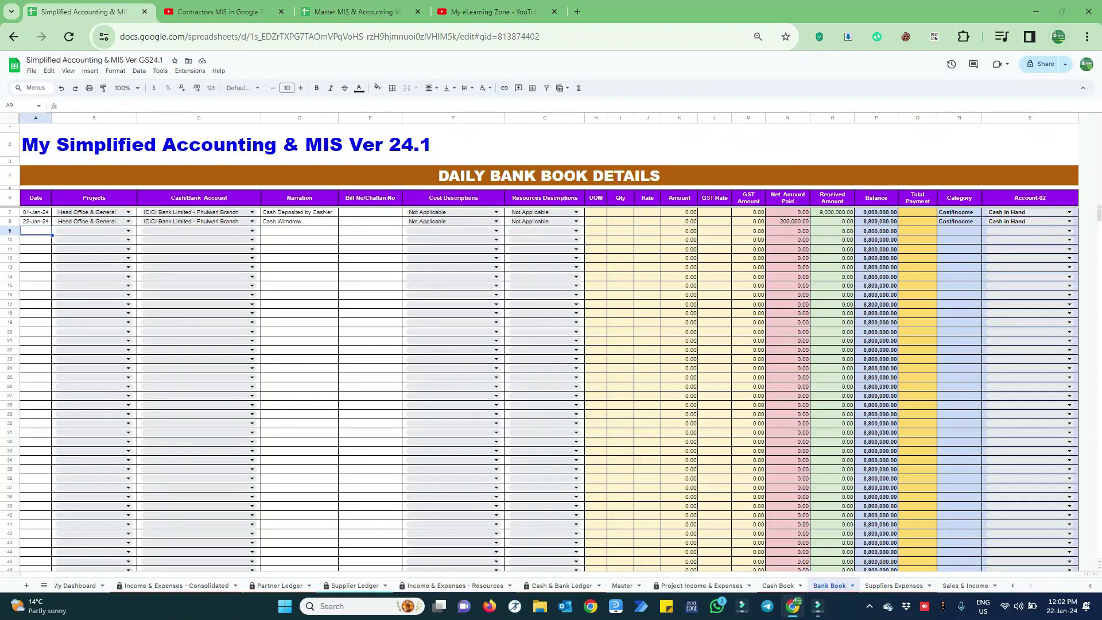
{"action": "key", "text": "ctrl+semicolon"}
{"action": "key", "text": "Tab"}
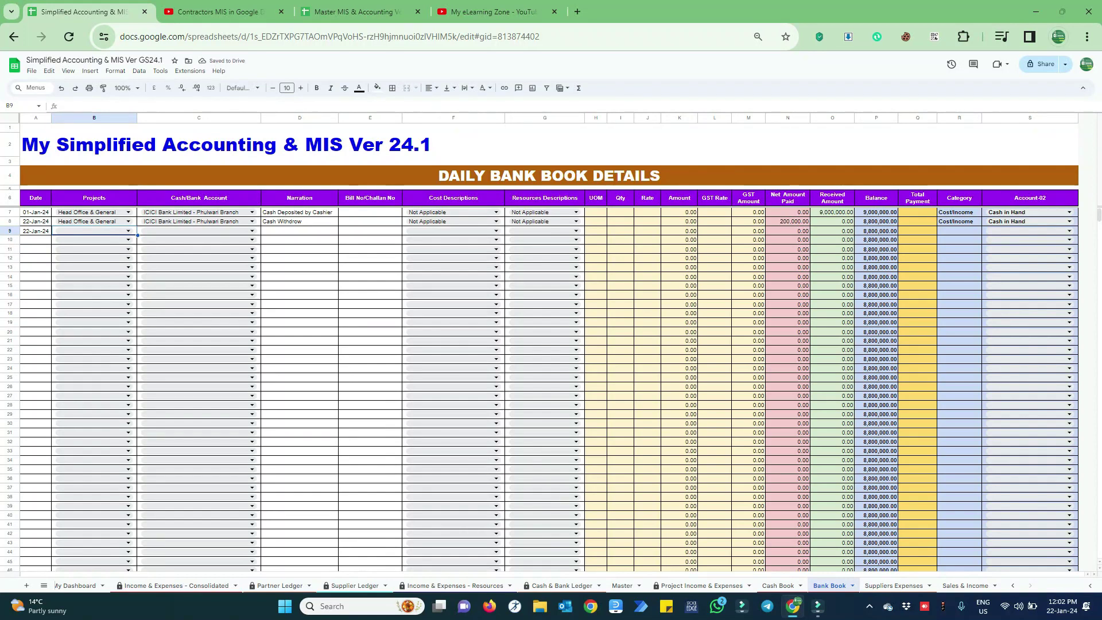
{"action": "type", "text": "S"}
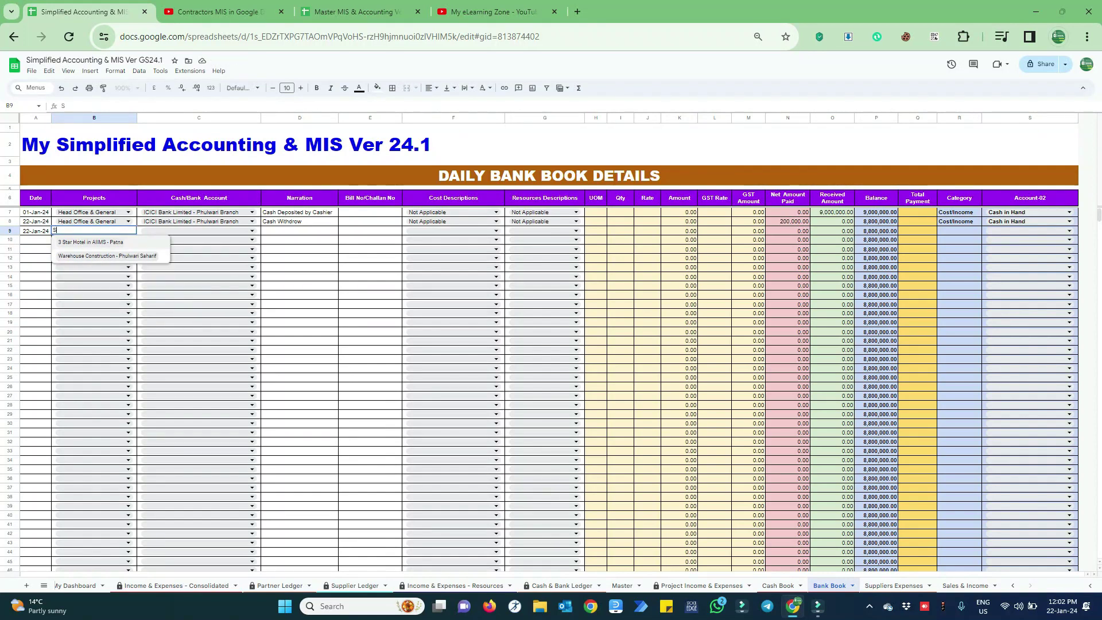
{"action": "key", "text": "Tab"}
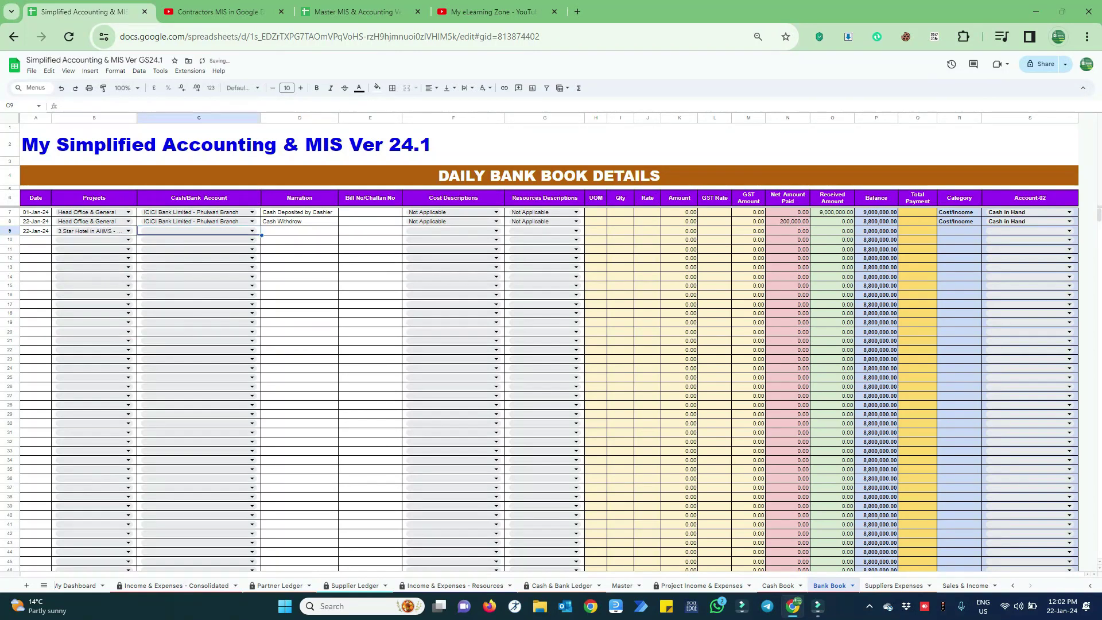
Set row 9's Cash/Bank Account to ICICI Bank Limited - Phulwari Branch and enter the narration "Cash paid to Supplier"
{"action": "type", "text": "I"}
{"action": "key", "text": "Tab"}
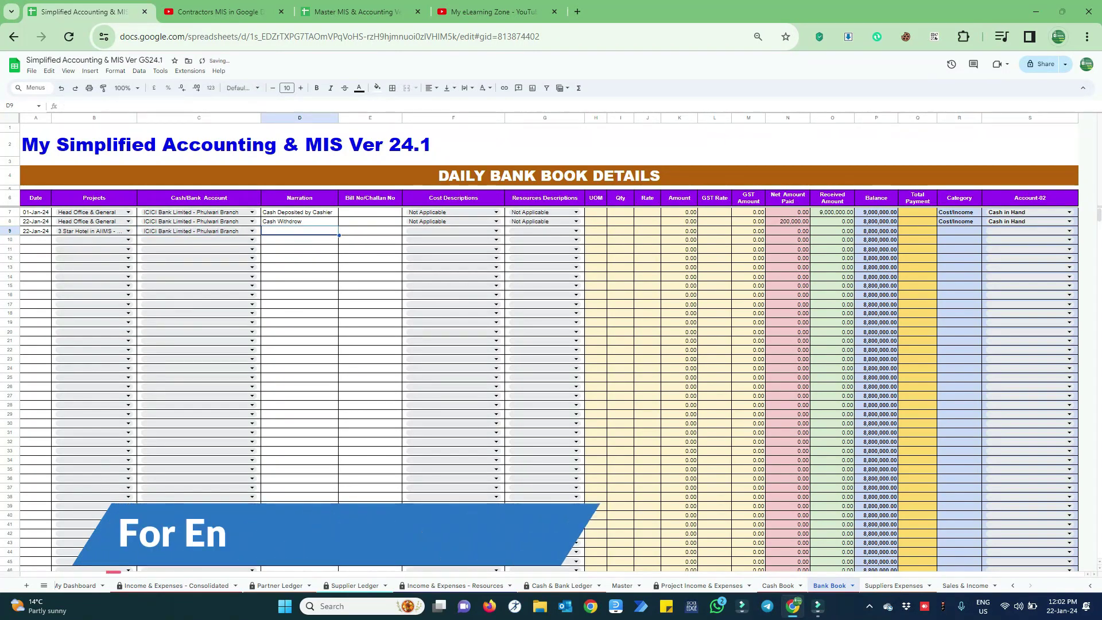
{"action": "type", "text": "Cash"}
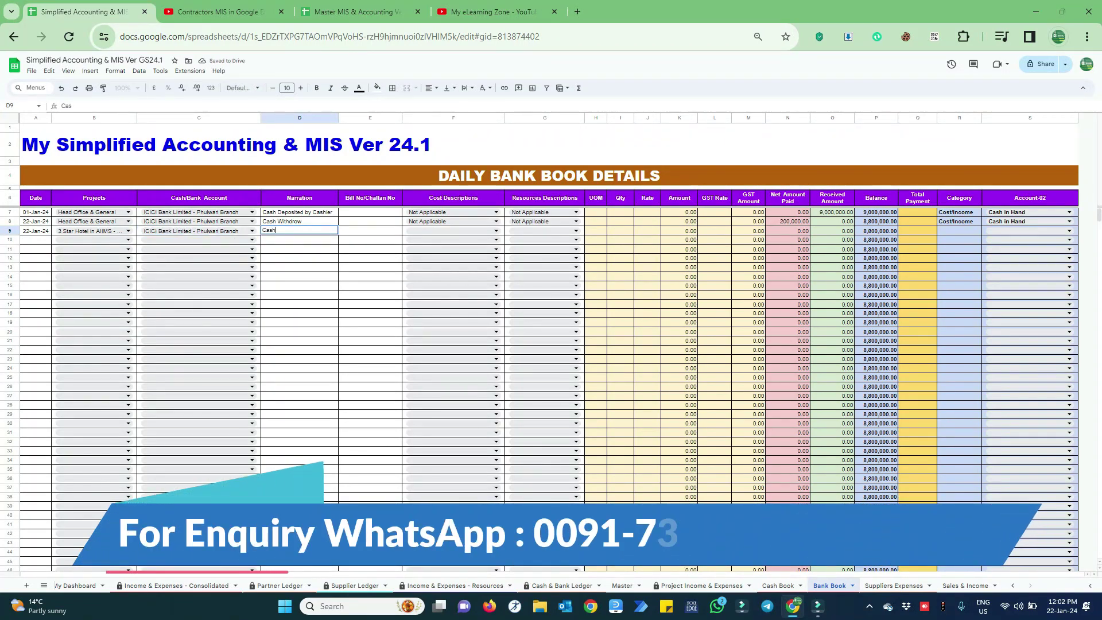
{"action": "type", "text": " paid t"}
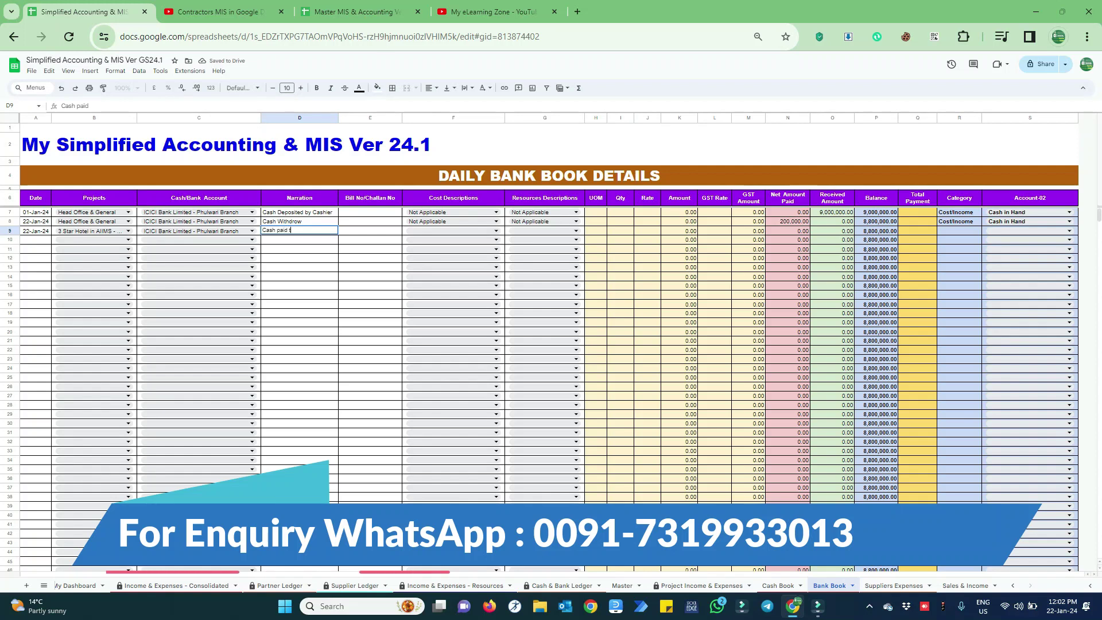
{"action": "type", "text": "o Suppl"}
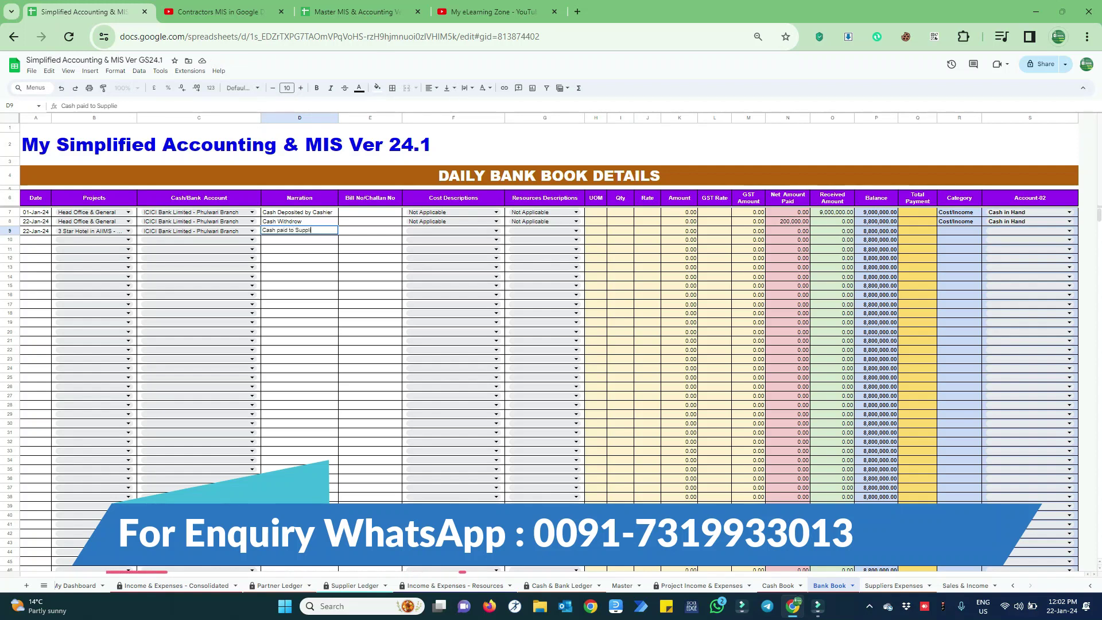
{"action": "type", "text": "ier"}
{"action": "key", "text": "Return"}
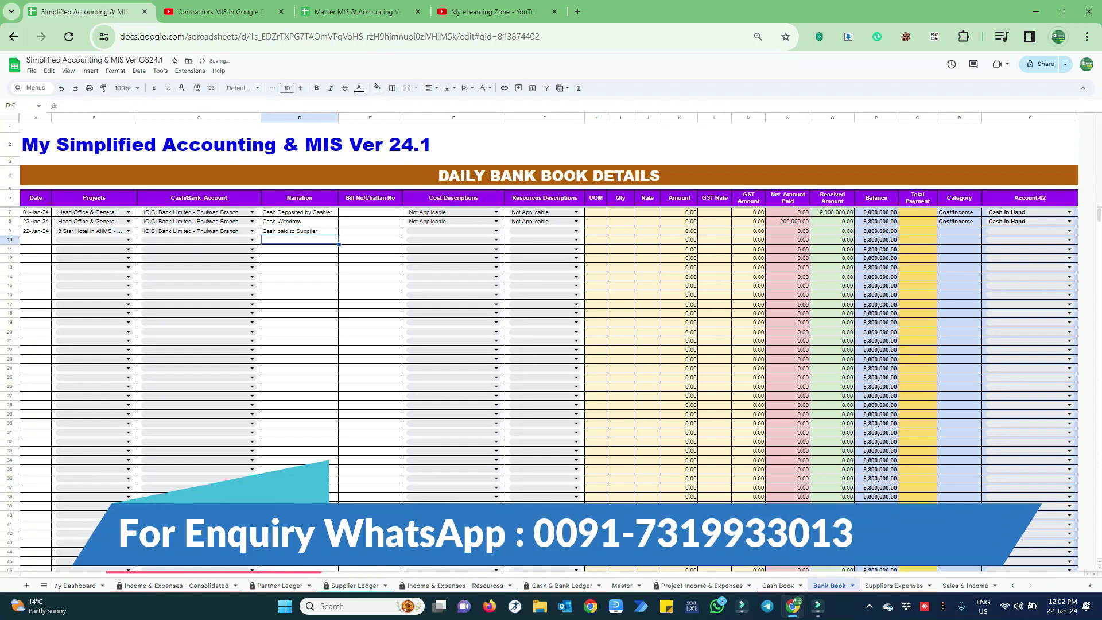
Copy Not Applicable from the row above into row 9's Cost Descriptions and Resources Descriptions
{"action": "key", "text": "Up"}
{"action": "key", "text": "Tab"}
{"action": "key", "text": "Tab"}
{"action": "key", "text": "ctrl+d"}
{"action": "key", "text": "Tab"}
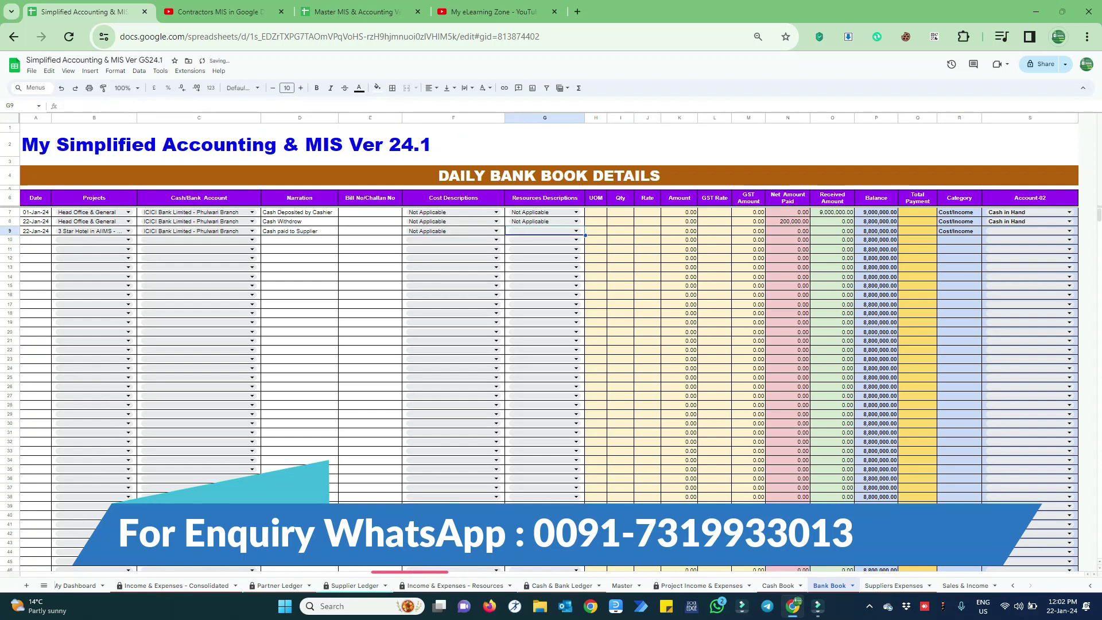
{"action": "key", "text": "ctrl+d"}
Enter 100,000 as the Net Amount Paid of the supplier payment in row 9
{"action": "key", "text": "Tab"}
{"action": "key", "text": "Tab"}
{"action": "key", "text": "Tab"}
{"action": "key", "text": "Tab"}
{"action": "key", "text": "Tab"}
{"action": "key", "text": "Tab"}
{"action": "key", "text": "Tab"}
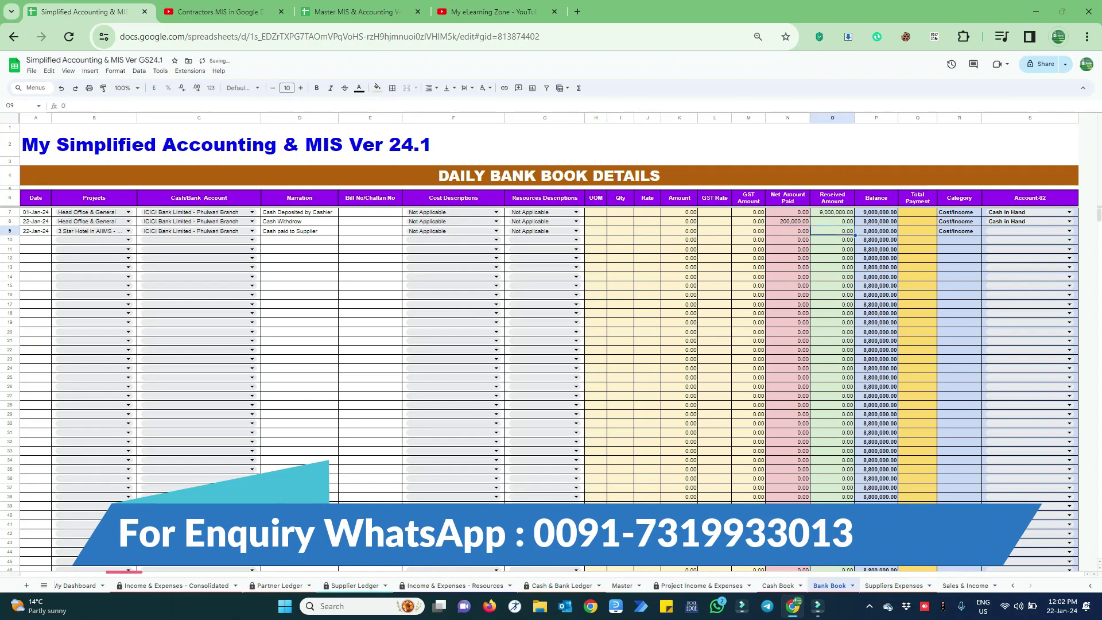
{"action": "type", "text": "10"}
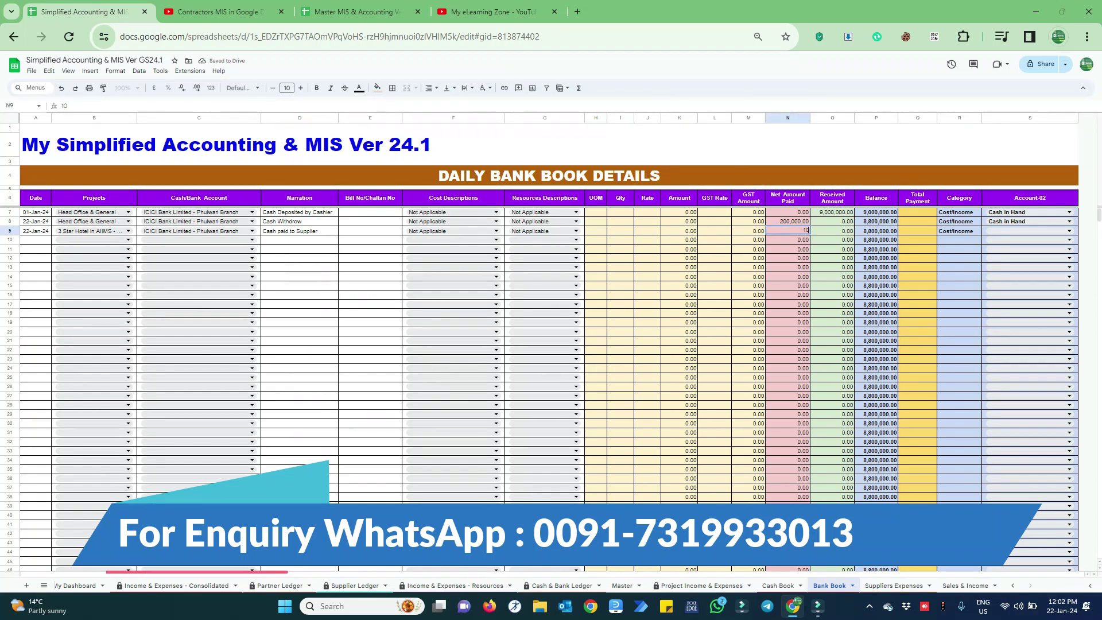
{"action": "type", "text": "00000"}
{"action": "key", "text": "ctrl+Return"}
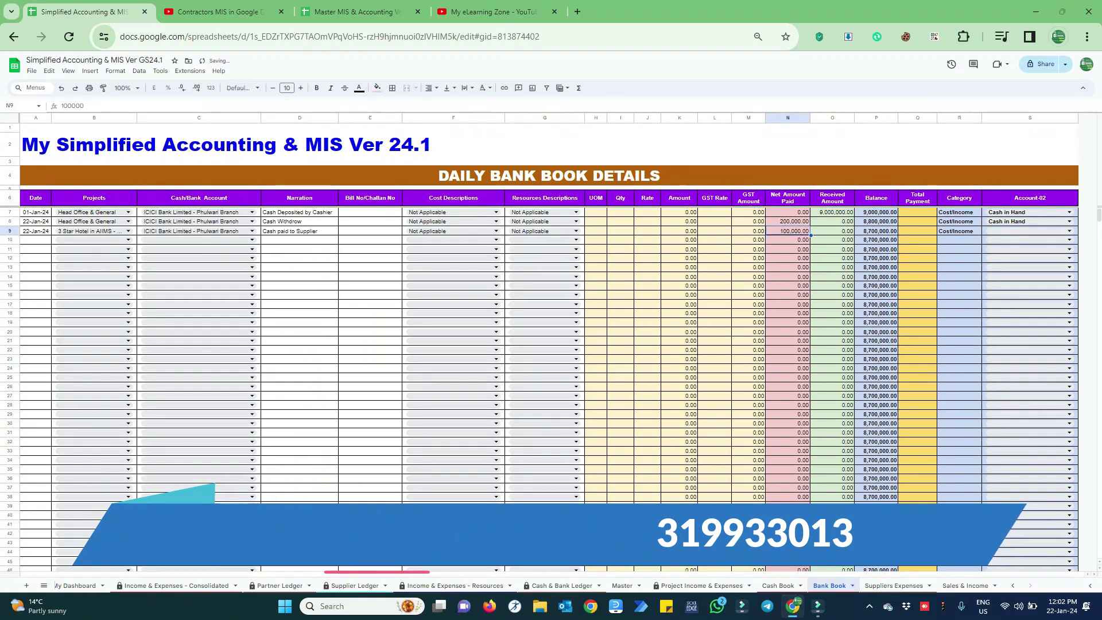
Set Account-02 of the supplier payment in row 9 to Harware Suppliers
{"action": "key", "text": "Tab"}
{"action": "key", "text": "Tab"}
{"action": "key", "text": "Tab"}
{"action": "key", "text": "Tab"}
{"action": "key", "text": "Tab"}
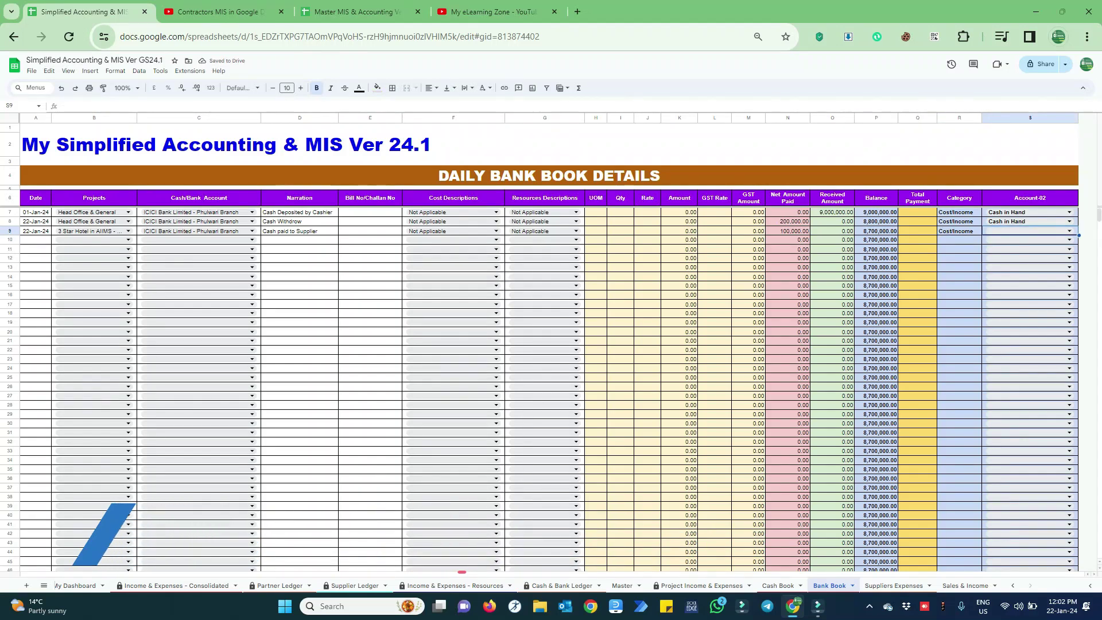
{"action": "type", "text": "Su"}
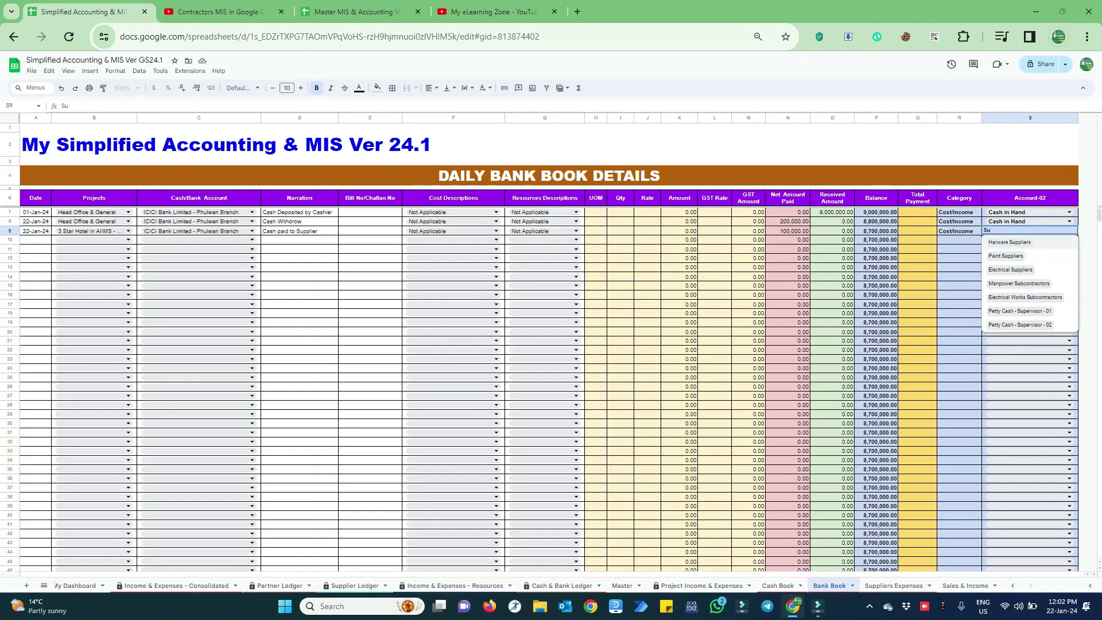
{"action": "key", "text": "Return"}
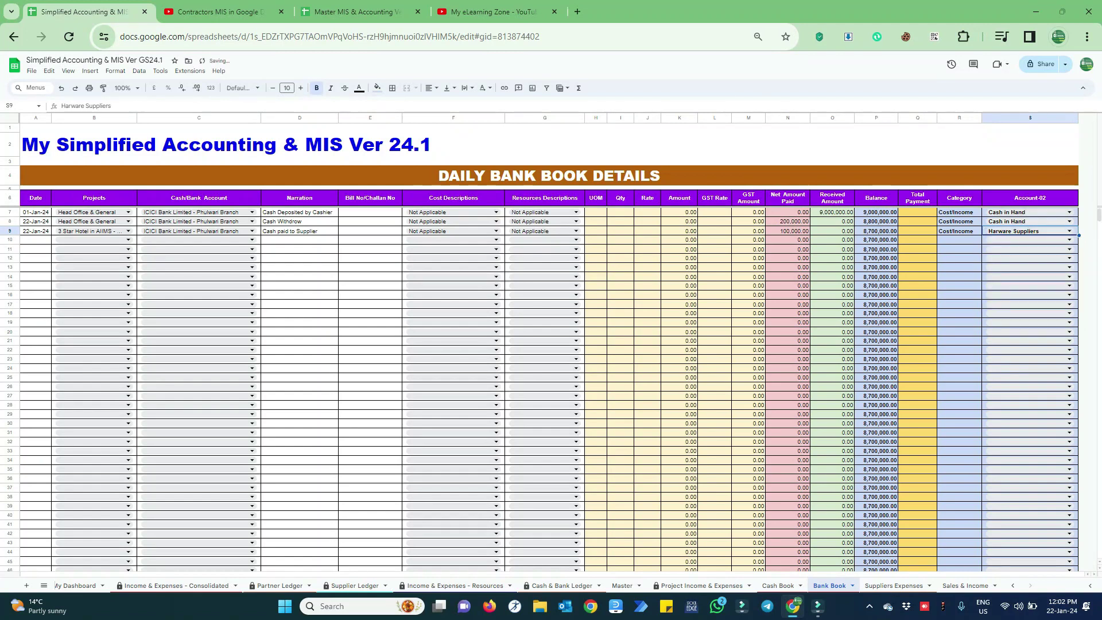
Start a Bank Book entry in row 10 dated 22-Jan-24, copying the project and bank account from row 9
{"action": "key", "text": "Return"}
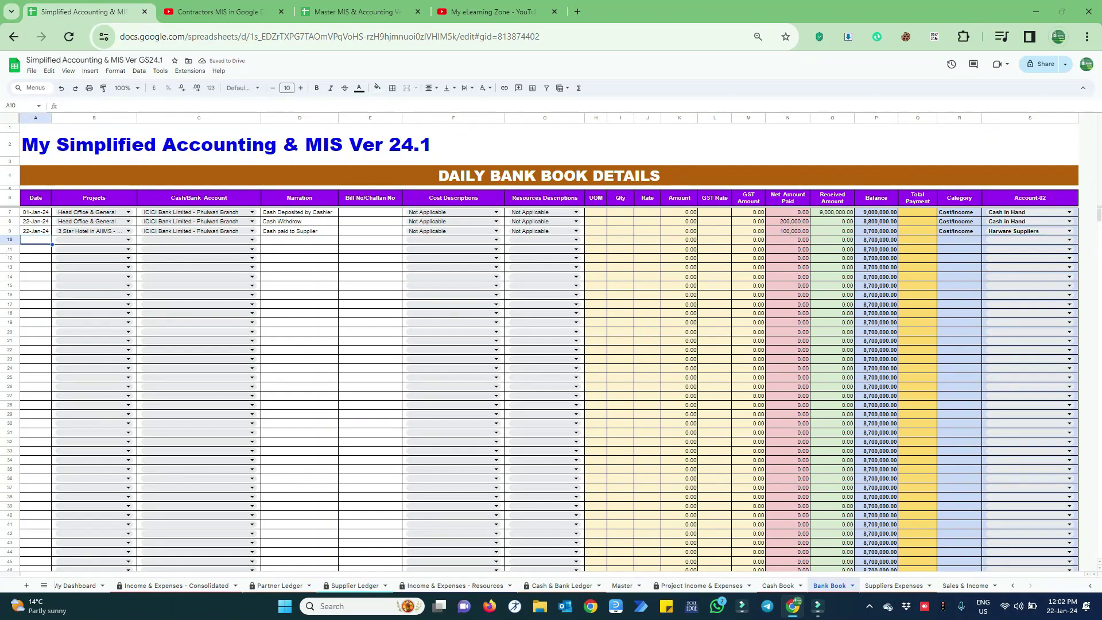
{"action": "key", "text": "ctrl+semicolon"}
{"action": "key", "text": "Tab"}
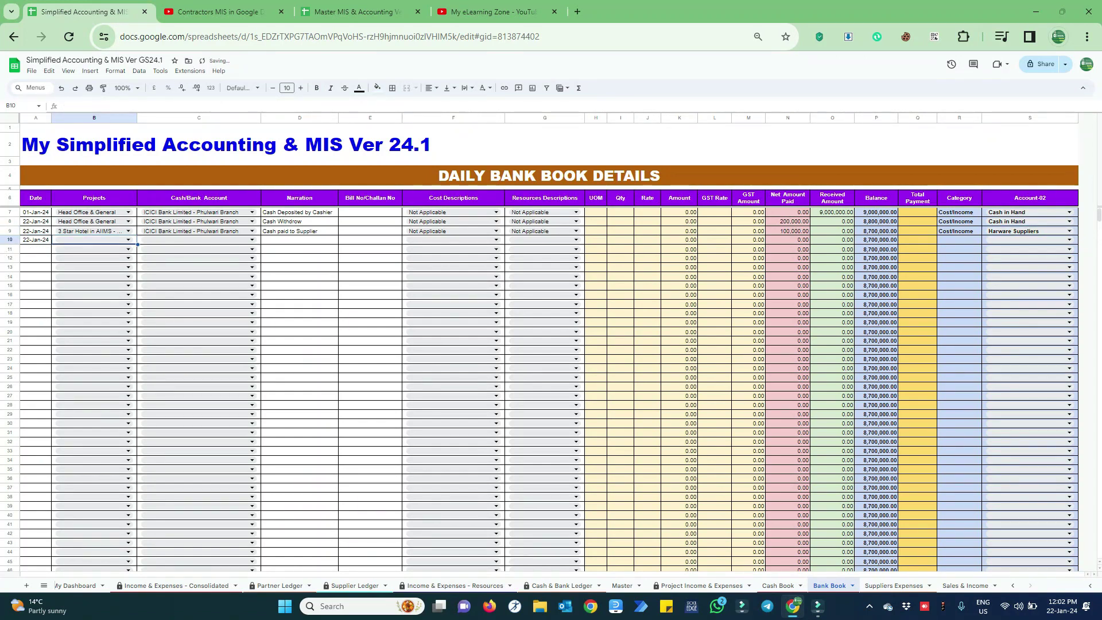
{"action": "key", "text": "ctrl+d"}
{"action": "key", "text": "Tab"}
{"action": "key", "text": "ctrl+d"}
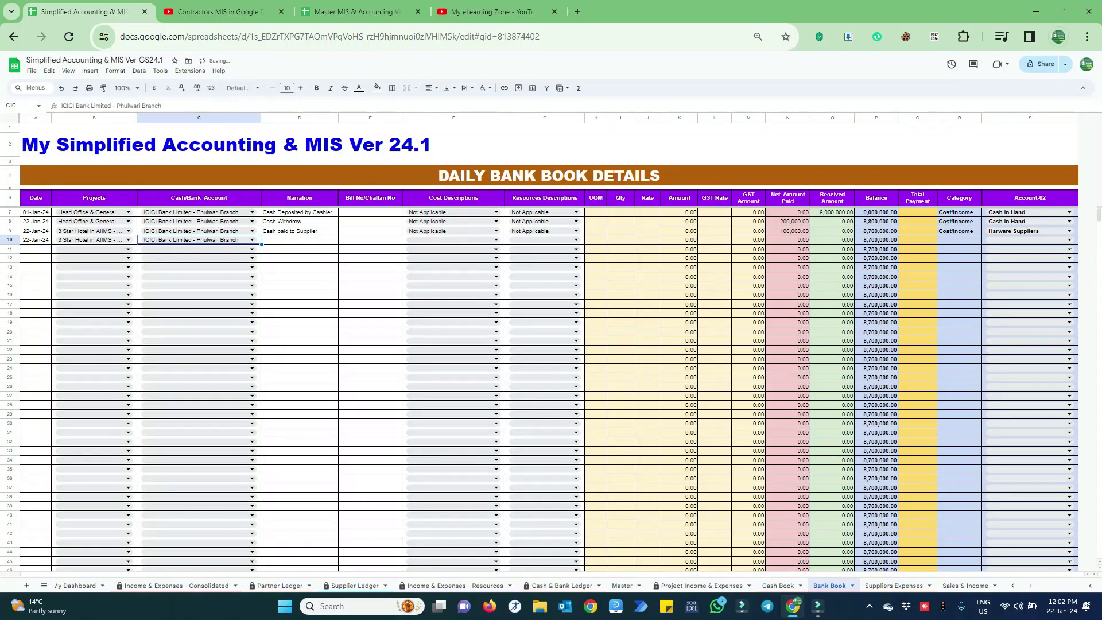
Enter the narration Cash paid to Supplier and the Bill No/Challan No Cash for the Bank Book entry in row 10
{"action": "key", "text": "Tab"}
{"action": "type", "text": "C"}
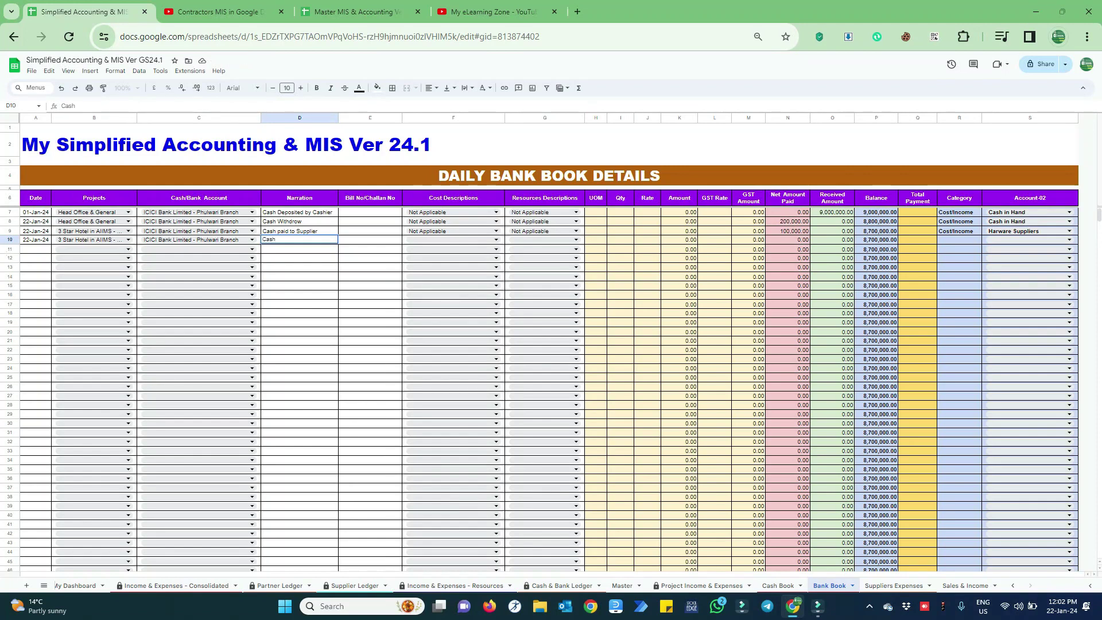
{"action": "type", "text": "ash Paid"}
{"action": "key", "text": "Tab"}
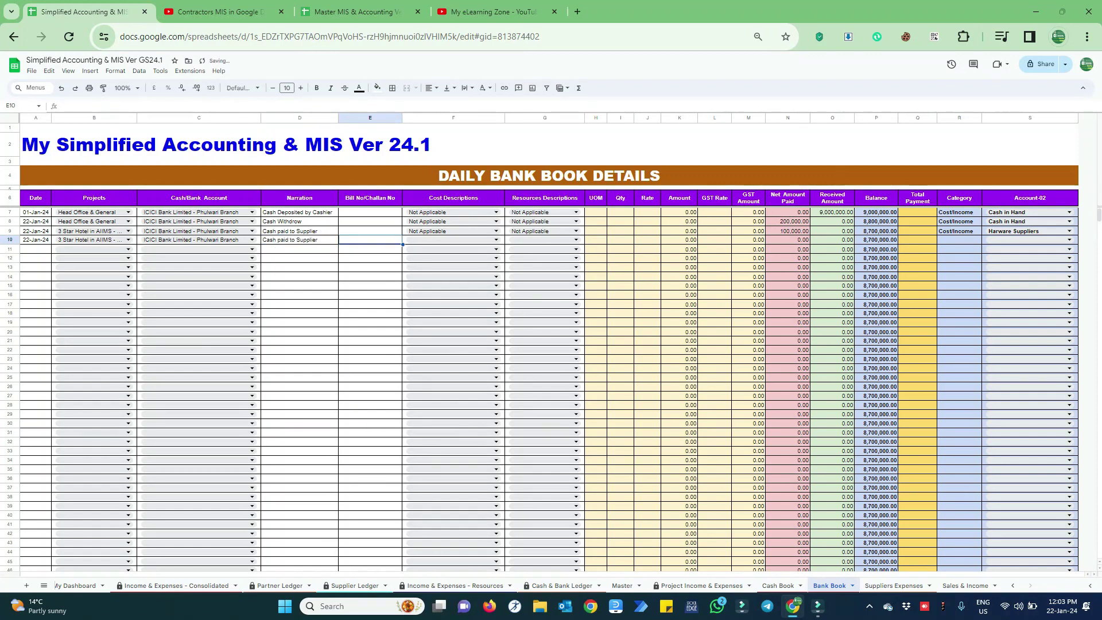
{"action": "type", "text": "Cash"}
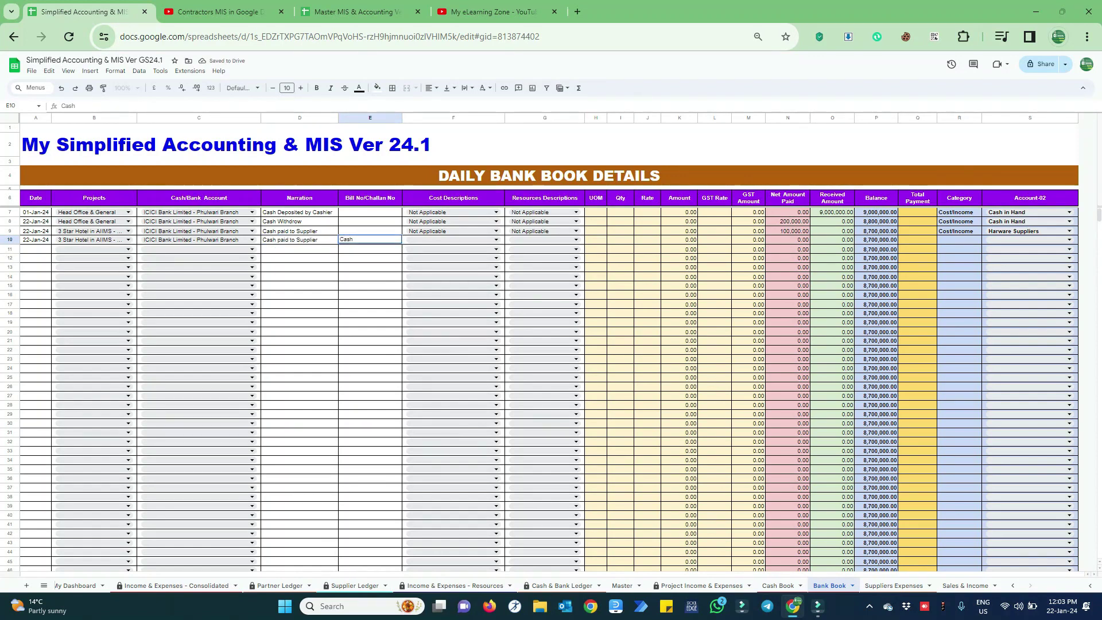
{"action": "key", "text": "Tab"}
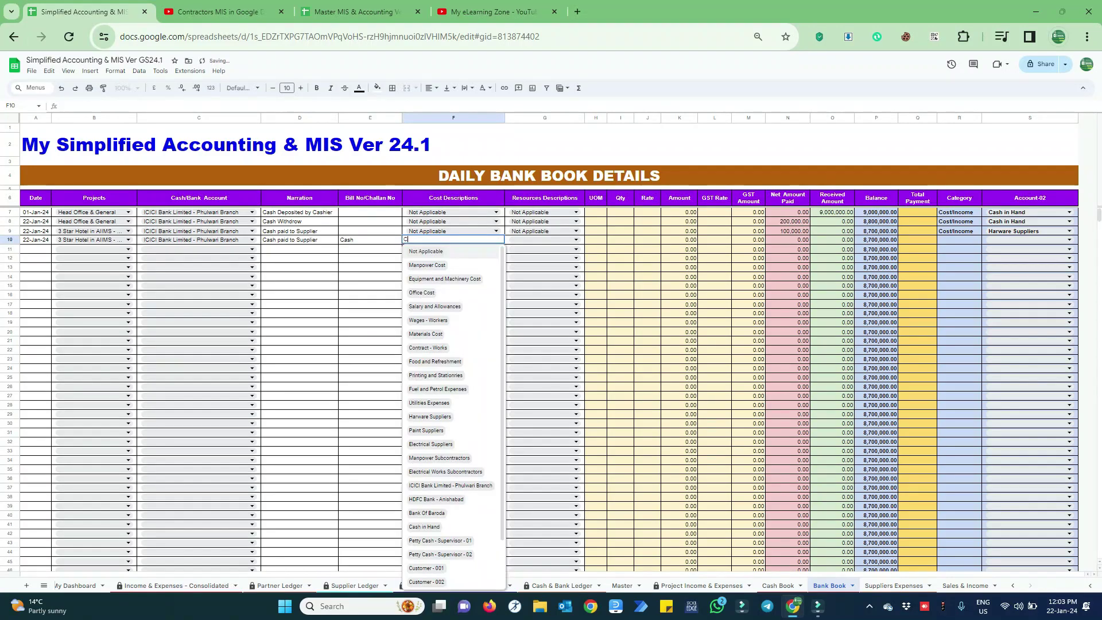
Set row 10's Cost Descriptions to Materials Cost and its Resources Descriptions to General Civil Materials
{"action": "type", "text": "C"}
{"action": "key", "text": "Down"}
{"action": "key", "text": "Down"}
{"action": "key", "text": "Down"}
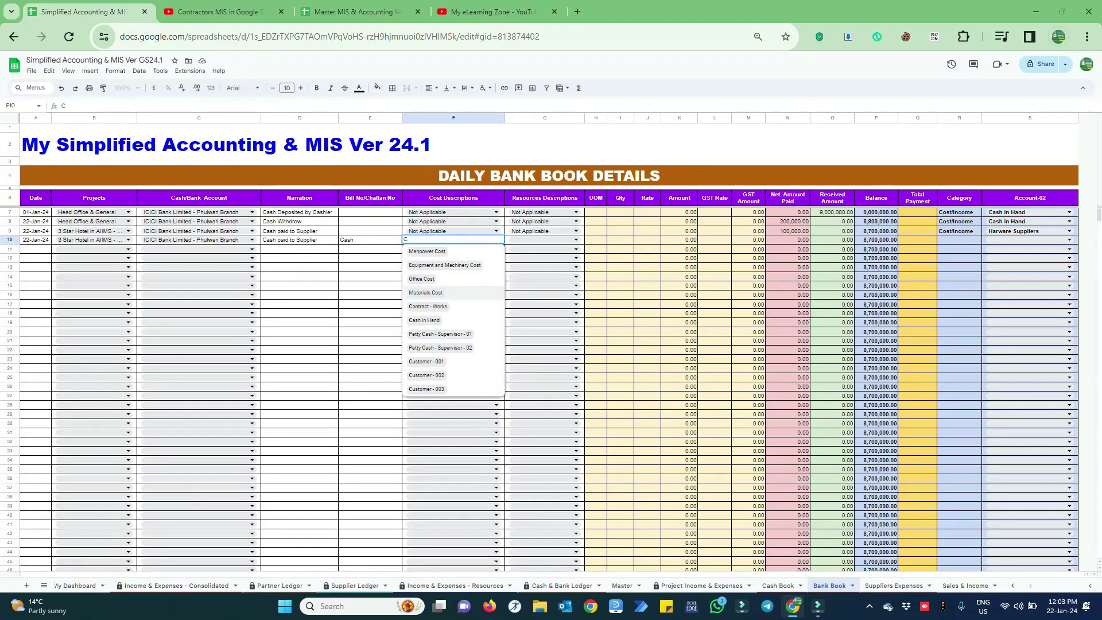
{"action": "key", "text": "Tab"}
{"action": "type", "text": "C"}
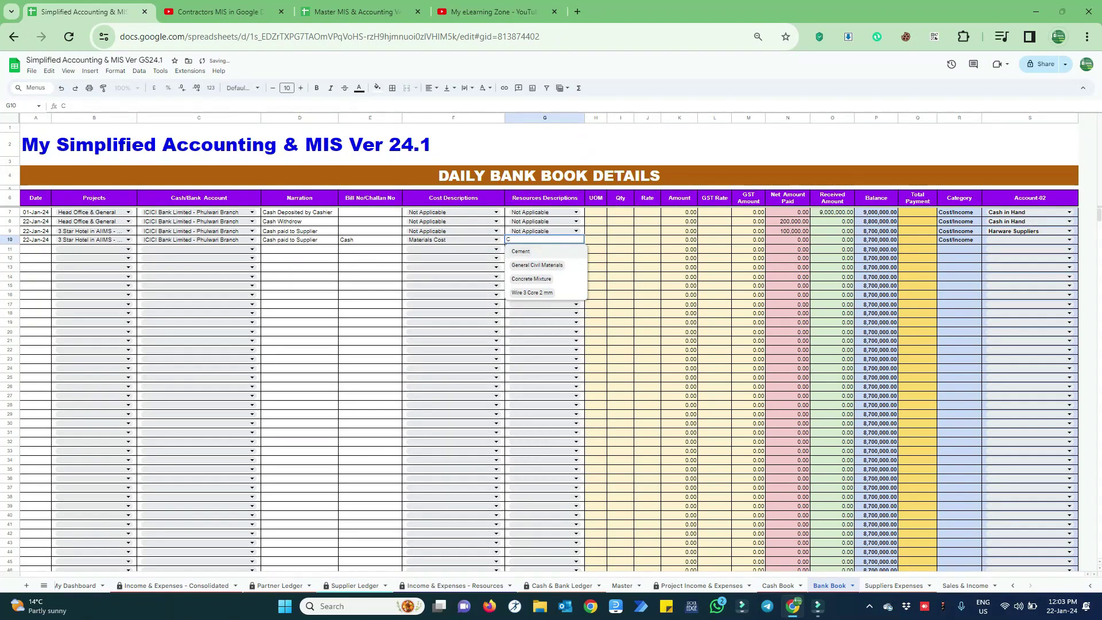
{"action": "key", "text": "Down"}
{"action": "key", "text": "Tab"}
Enter 200,000 as the Net Amount Paid of the supplier payment in row 10
{"action": "key", "text": "Tab"}
{"action": "key", "text": "Tab"}
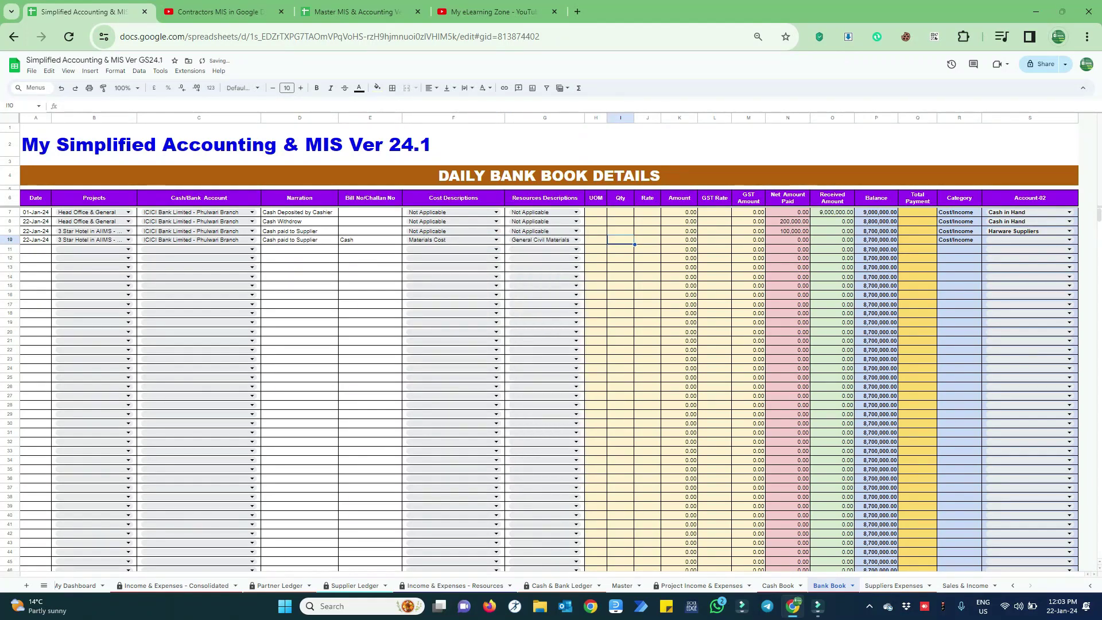
{"action": "key", "text": "Tab"}
{"action": "key", "text": "Tab"}
{"action": "key", "text": "Tab"}
{"action": "key", "text": "Tab"}
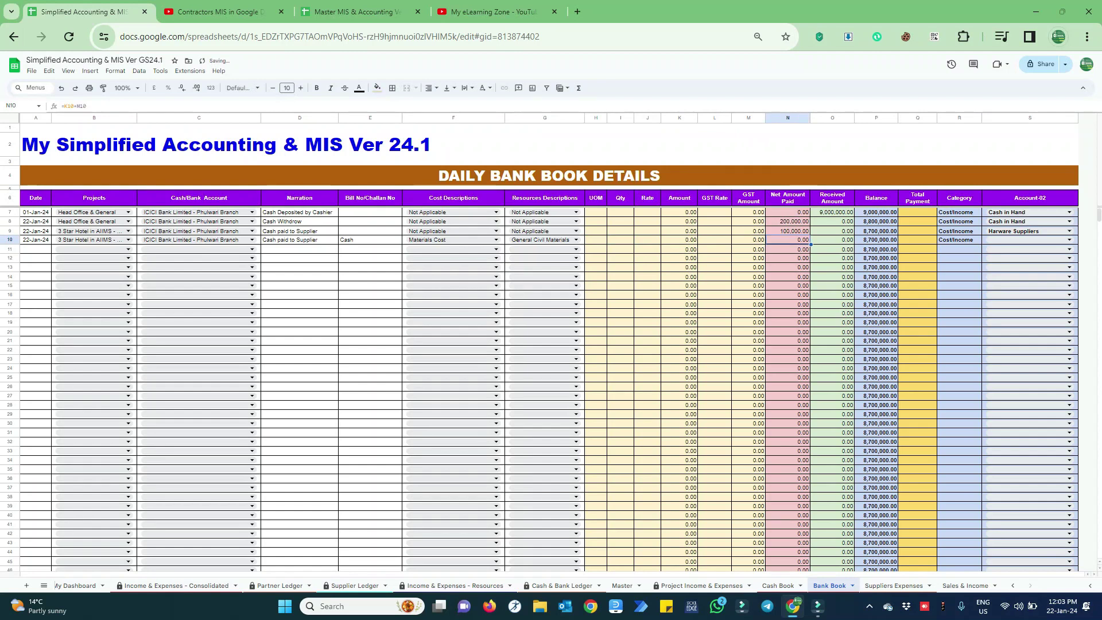
{"action": "key", "text": "Tab"}
{"action": "key", "text": "Left"}
{"action": "key", "text": "Right"}
{"action": "key", "text": "Left"}
{"action": "type", "text": "2"}
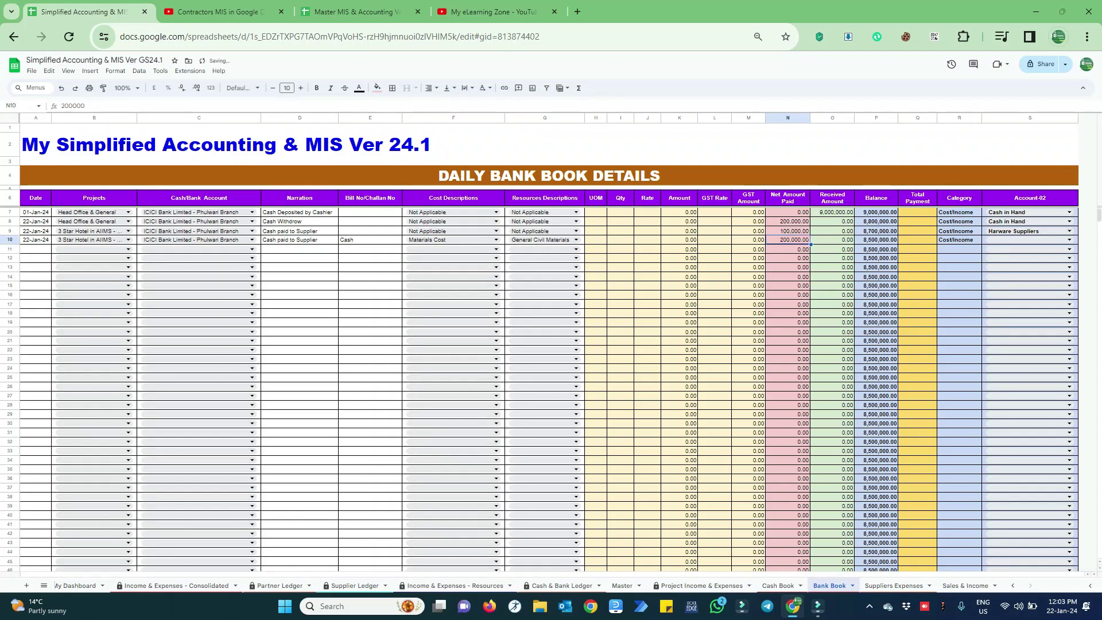
{"action": "key", "text": "Left"}
{"action": "key", "text": "Left"}
{"action": "key", "text": "Left"}
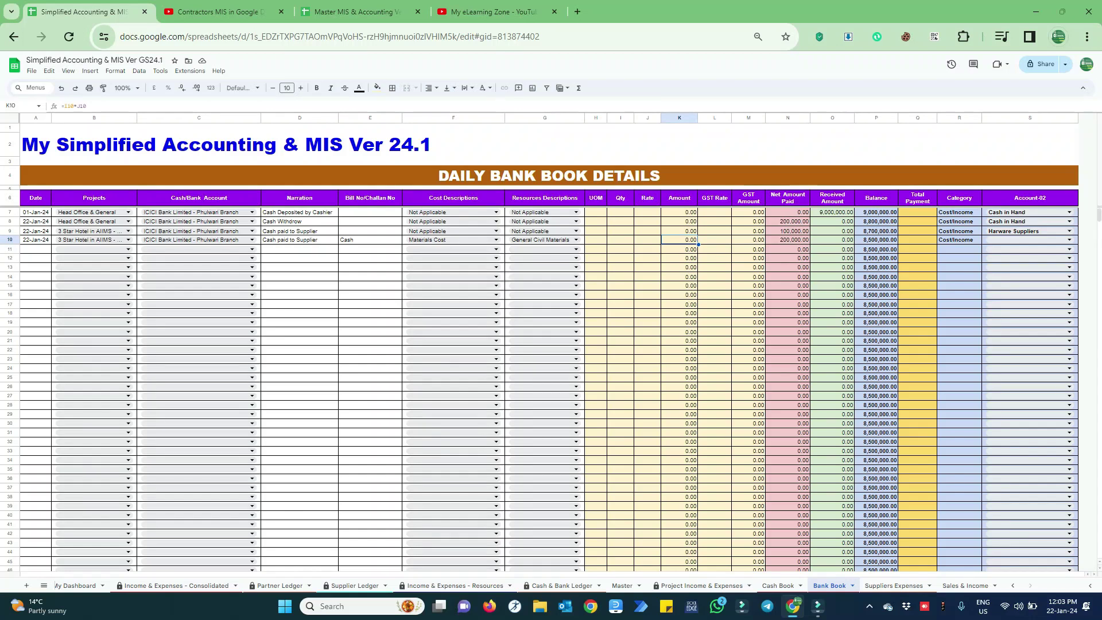
Start a Cash Book entry in row 12 dated 22-Jan-24 for the 3 Star Hotel project with the Cash in Hand account
{"action": "left_click", "coordinate": [778, 585]}
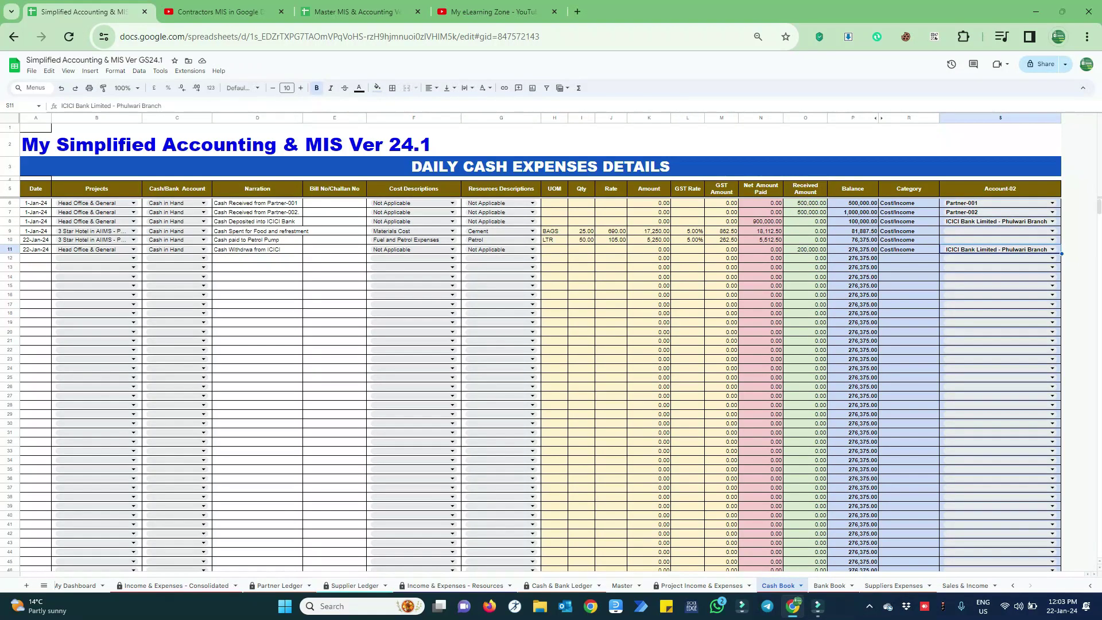
{"action": "left_click", "coordinate": [36, 258]}
{"action": "key", "text": "ctrl+semicolon"}
{"action": "key", "text": "Tab"}
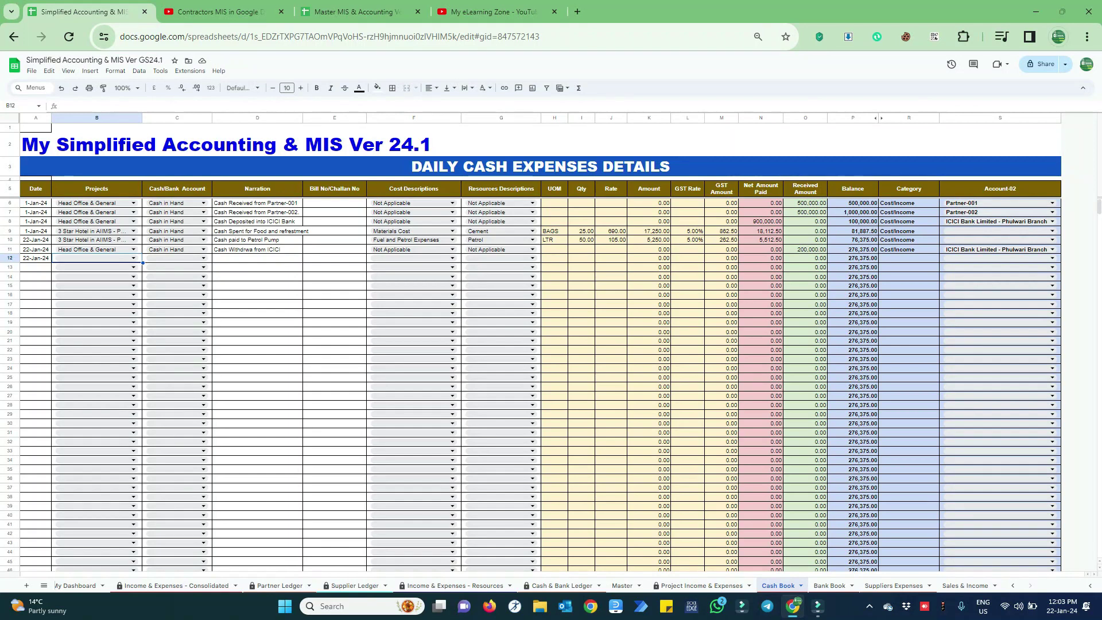
{"action": "type", "text": "3"}
{"action": "key", "text": "Tab"}
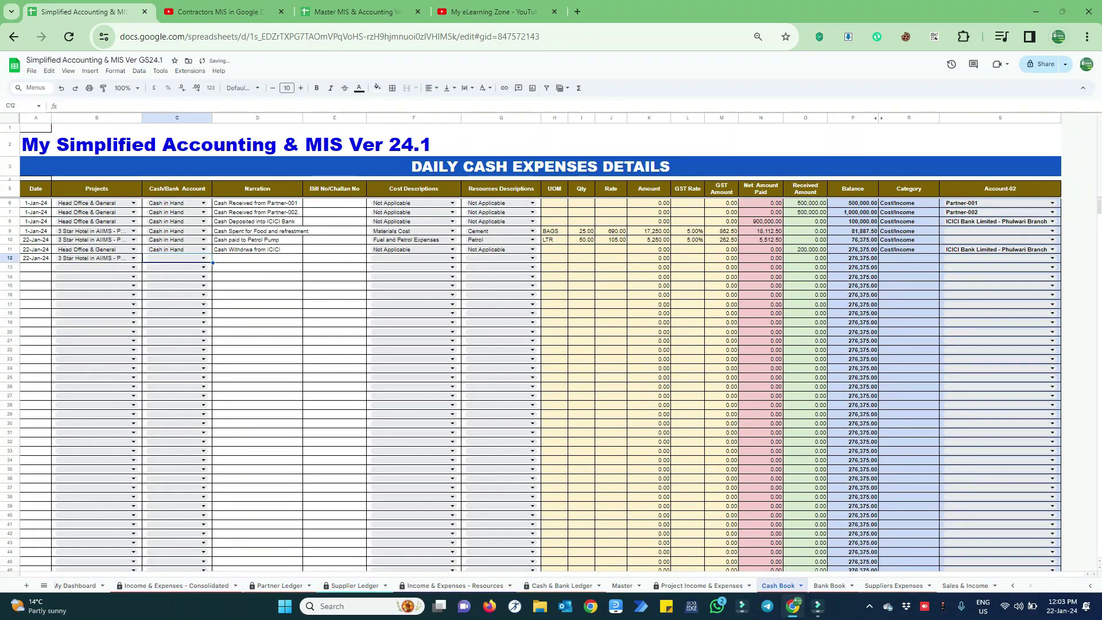
{"action": "type", "text": "C"}
{"action": "key", "text": "Tab"}
Enter Cash Spent for Sand as the narration of the row 12 cash entry, leaving the bill number blank
{"action": "type", "text": "Cash"}
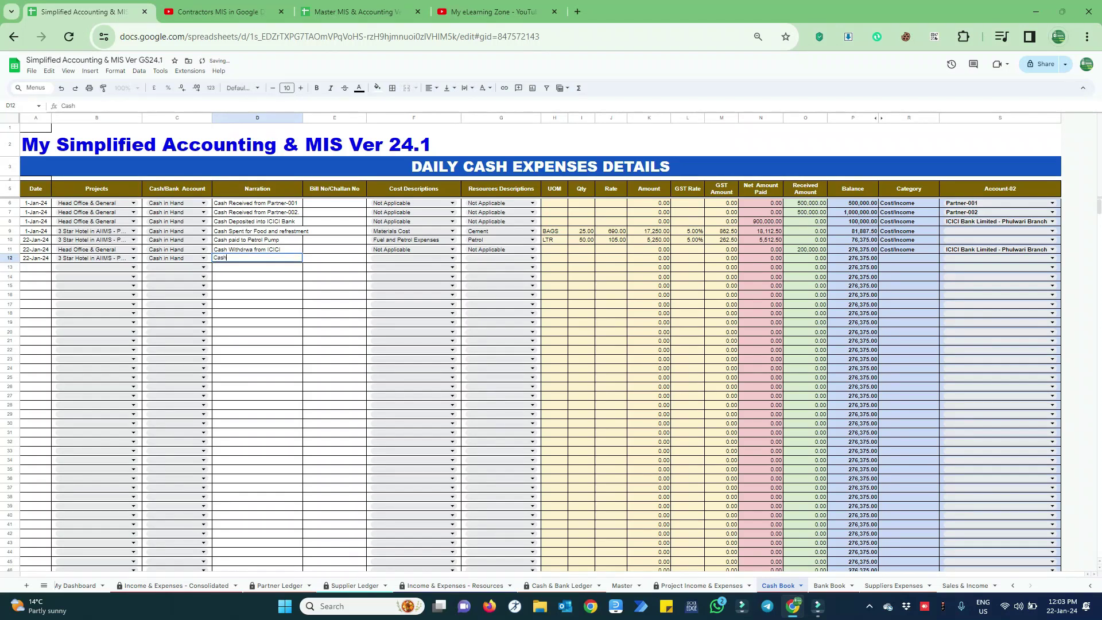
{"action": "type", "text": " Spent f"}
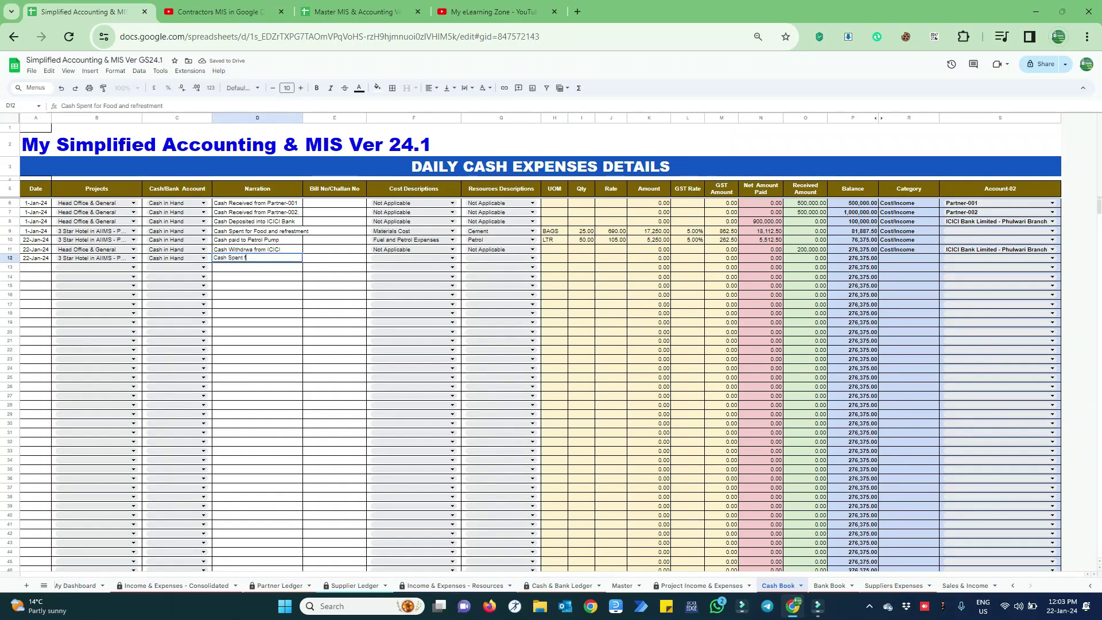
{"action": "type", "text": "or Pr"}
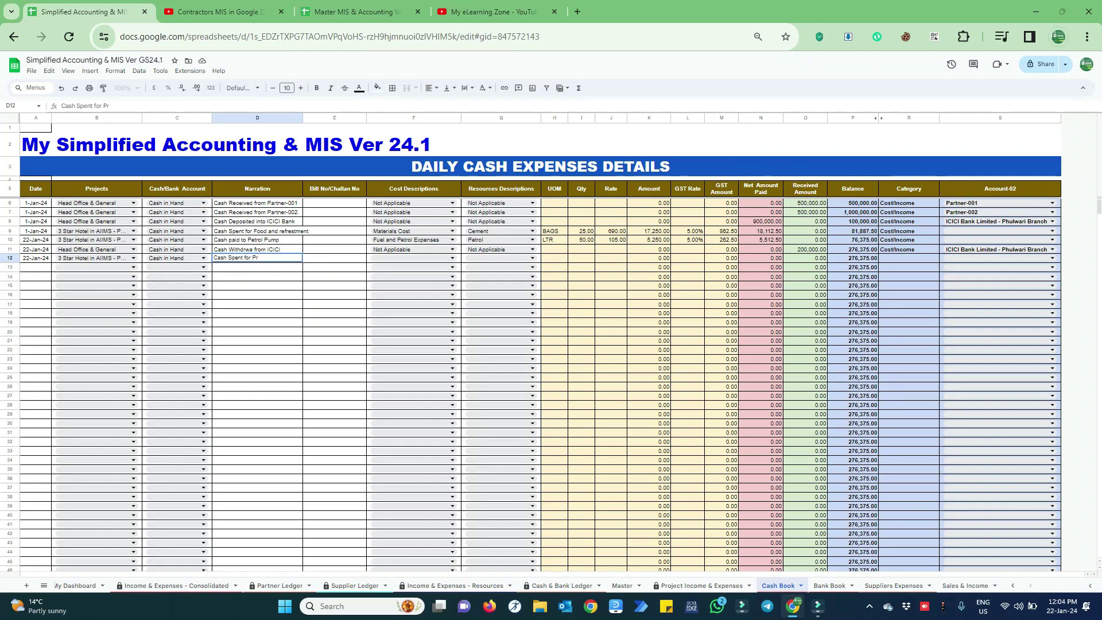
{"action": "key", "text": "BackSpace"}
{"action": "type", "text": "Sand"}
{"action": "key", "text": "Tab"}
{"action": "key", "text": "Tab"}
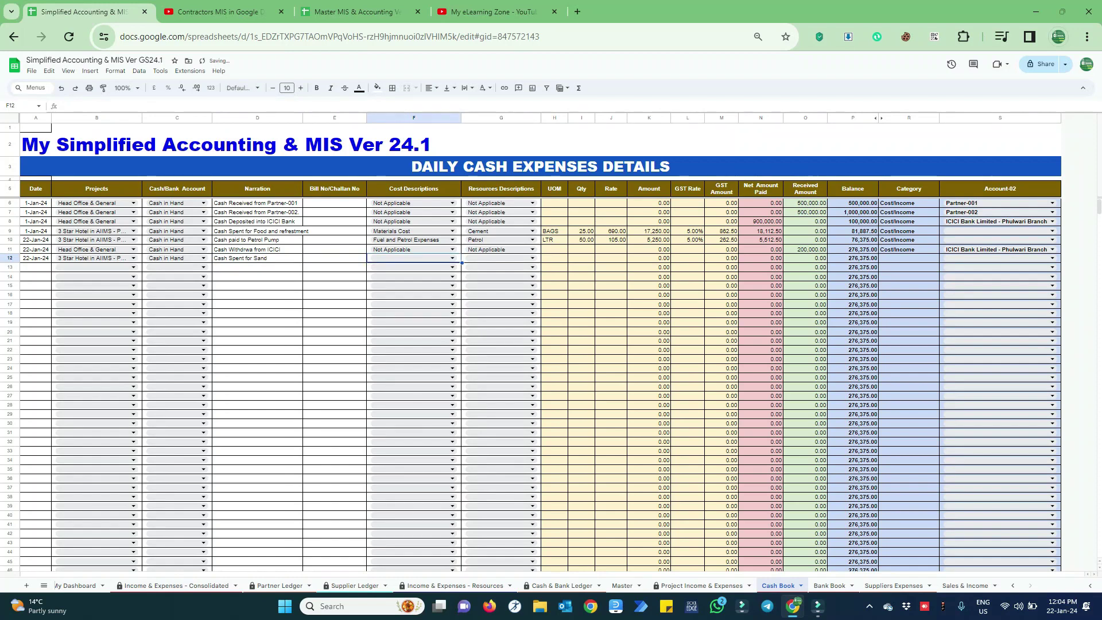
{"action": "key", "text": "Return"}
{"action": "type", "text": "man"}
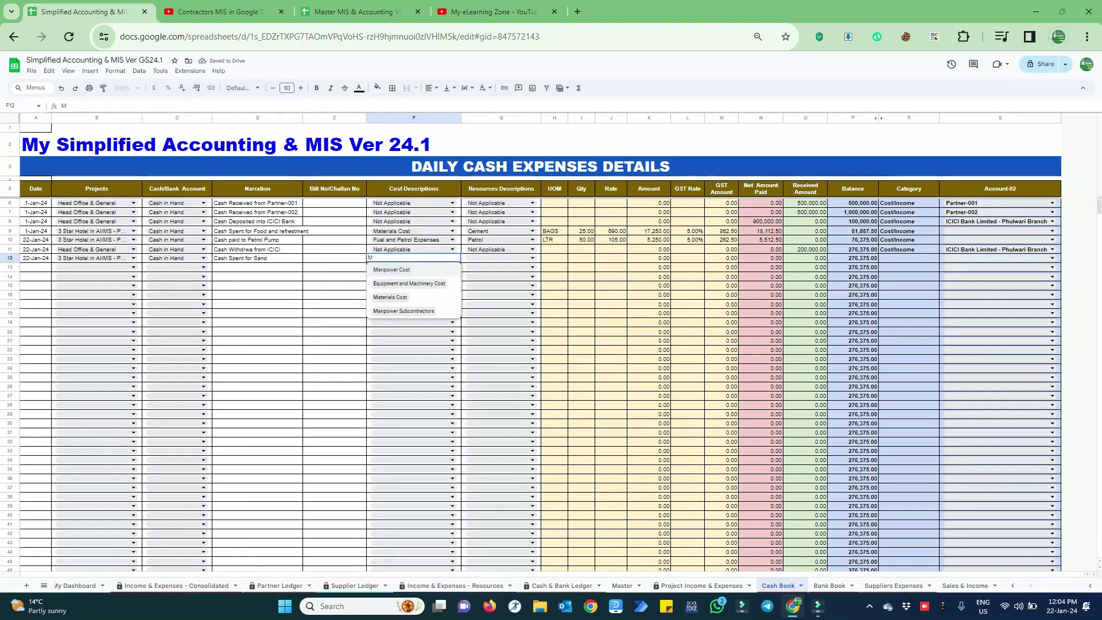
{"action": "key", "text": "Tab"}
Set row 12's Cost Descriptions to Materials Cost and its Resources Descriptions to Sand
{"action": "left_click", "coordinate": [410, 258]}
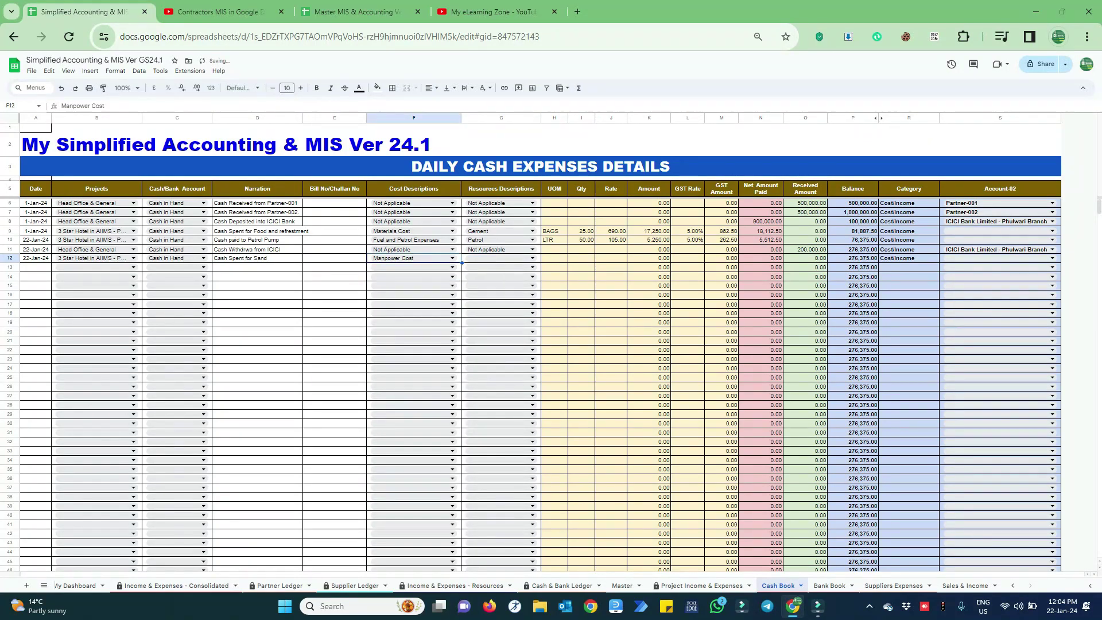
{"action": "key", "text": "Return"}
{"action": "type", "text": "m"}
{"action": "key", "text": "Down"}
{"action": "key", "text": "Down"}
{"action": "key", "text": "Tab"}
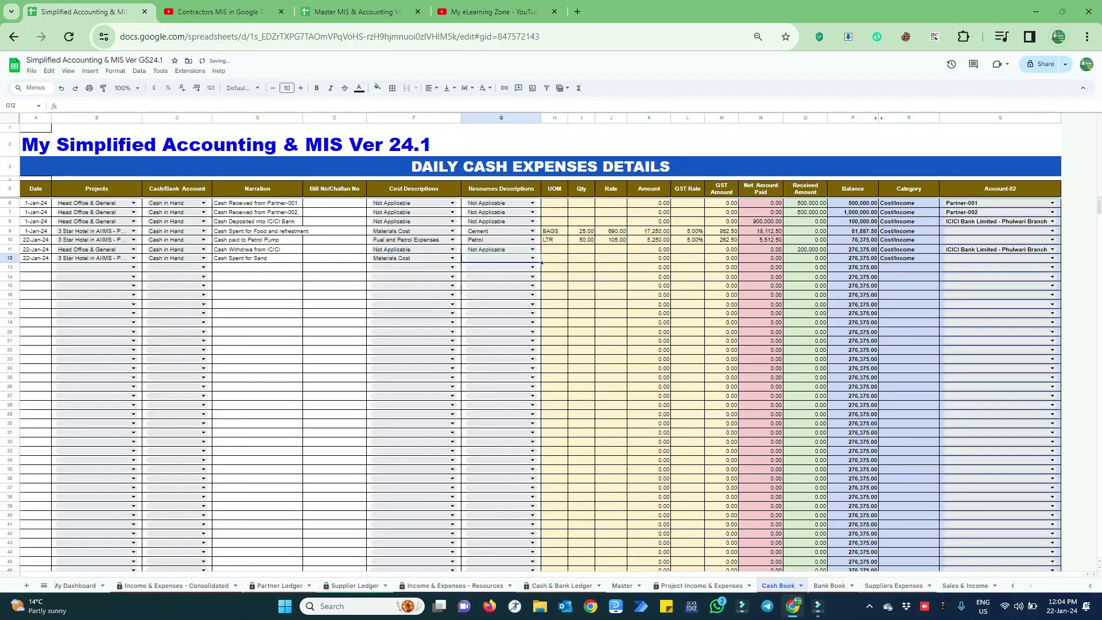
{"action": "key", "text": "Return"}
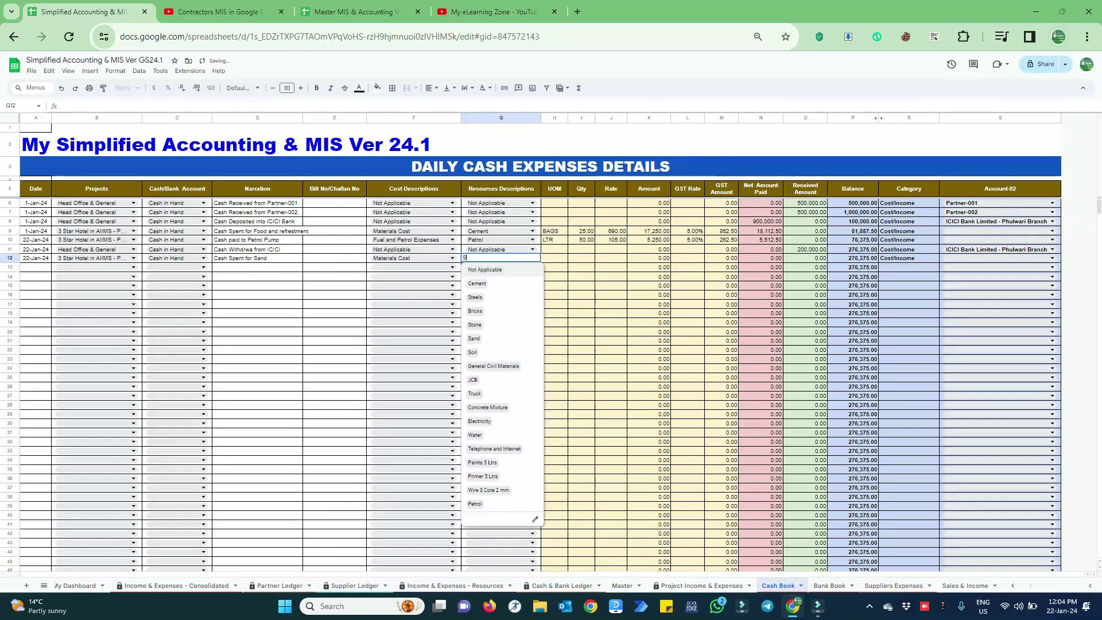
{"action": "type", "text": "S"}
{"action": "key", "text": "Down"}
{"action": "key", "text": "Down"}
{"action": "key", "text": "Tab"}
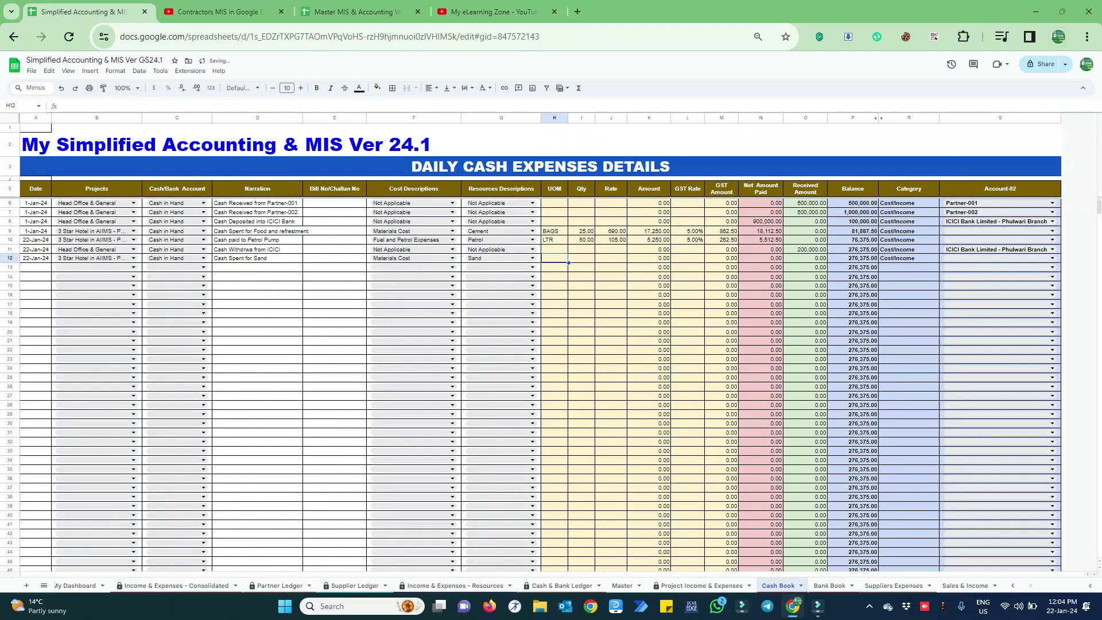
Enter TRIP as the UOM, 5 as the quantity and 15,000 as the rate of the sand expense in row 12
{"action": "type", "text": "TRIP"}
{"action": "key", "text": "Tab"}
{"action": "type", "text": "5"}
{"action": "key", "text": "Tab"}
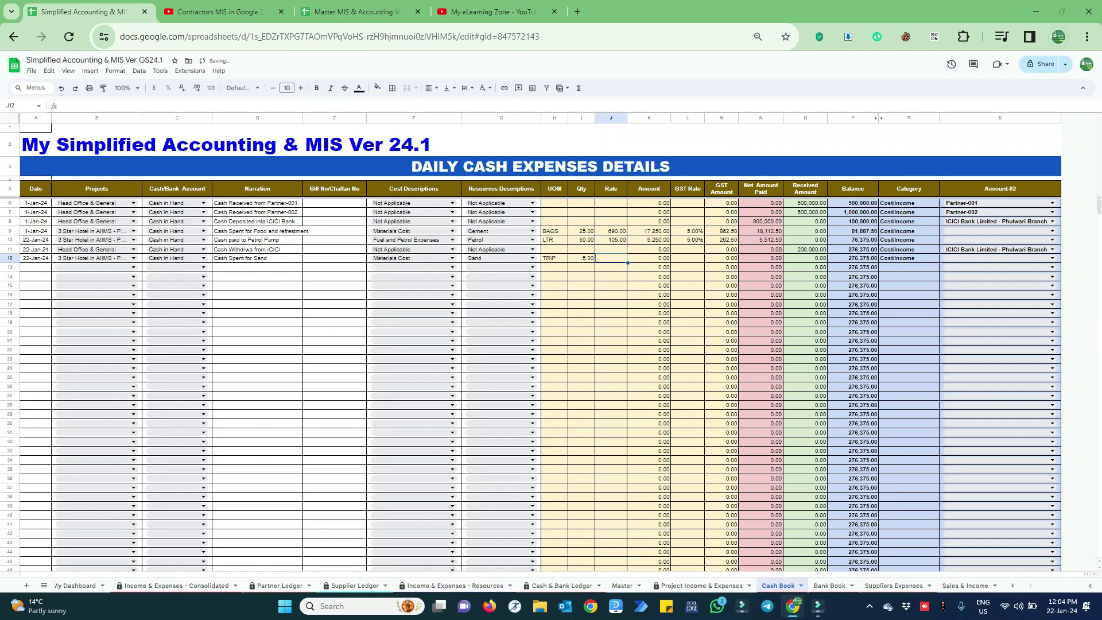
{"action": "type", "text": "15000"}
{"action": "key", "text": "Tab"}
Set the GST Rate of the sand expense in row 12 to 0%
{"action": "key", "text": "Tab"}
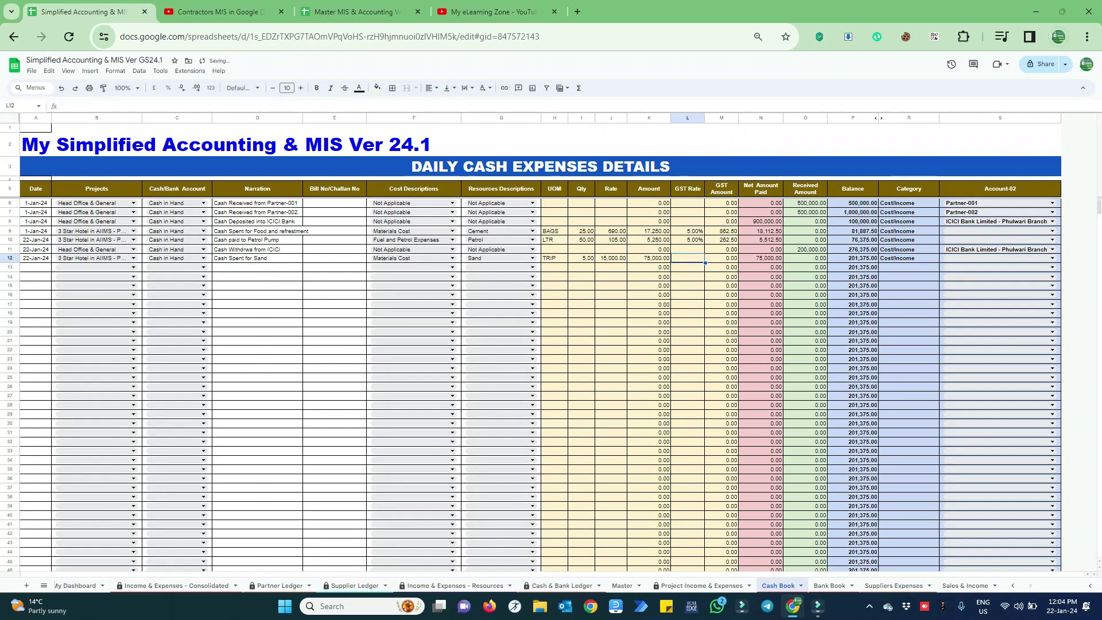
{"action": "type", "text": "5%"}
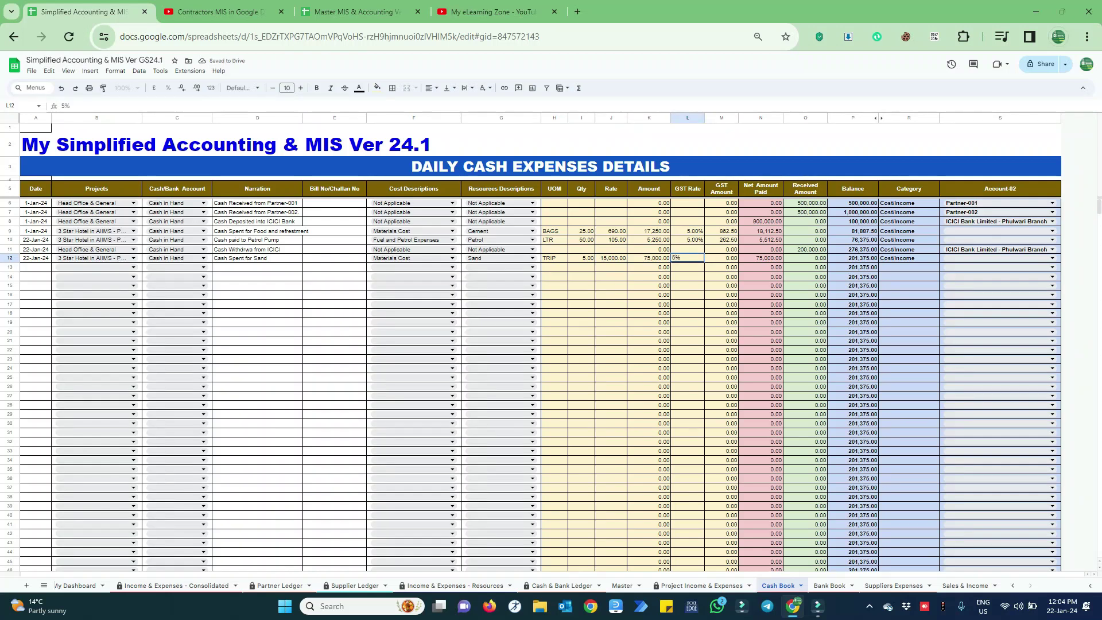
{"action": "key", "text": "BackSpace"}
{"action": "type", "text": "000"}
{"action": "key", "text": "Tab"}
Review the sand expense row in the Cash Book from its UOM and amount through to the balance and category
{"action": "key", "text": "Tab"}
{"action": "key", "text": "Tab"}
{"action": "key", "text": "Tab"}
{"action": "key", "text": "Tab"}
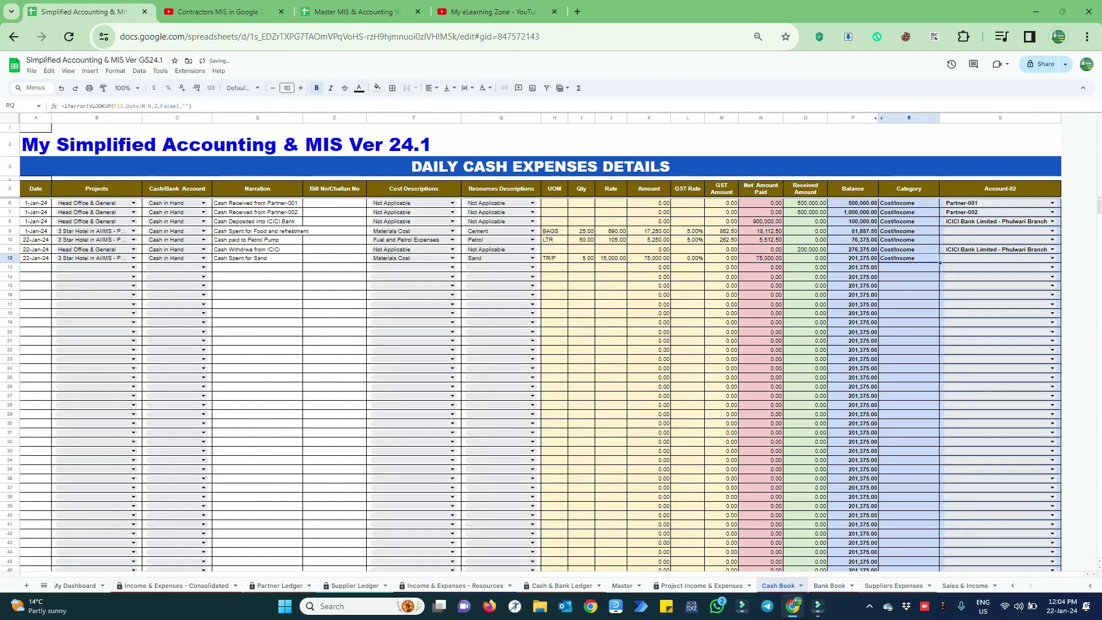
{"action": "key", "text": "Tab"}
{"action": "key", "text": "Left"}
{"action": "key", "text": "Left"}
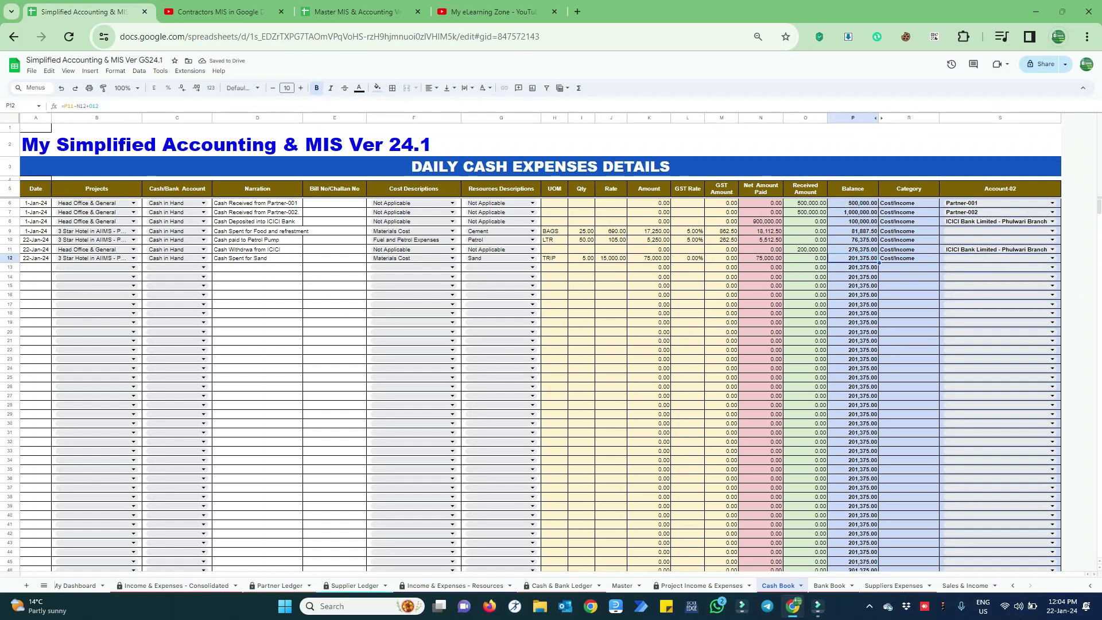
{"action": "key", "text": "Left"}
{"action": "key", "text": "Left"}
{"action": "key", "text": "Left"}
{"action": "key", "text": "Left"}
{"action": "key", "text": "Left"}
{"action": "key", "text": "Left"}
{"action": "key", "text": "Left"}
{"action": "key", "text": "Left"}
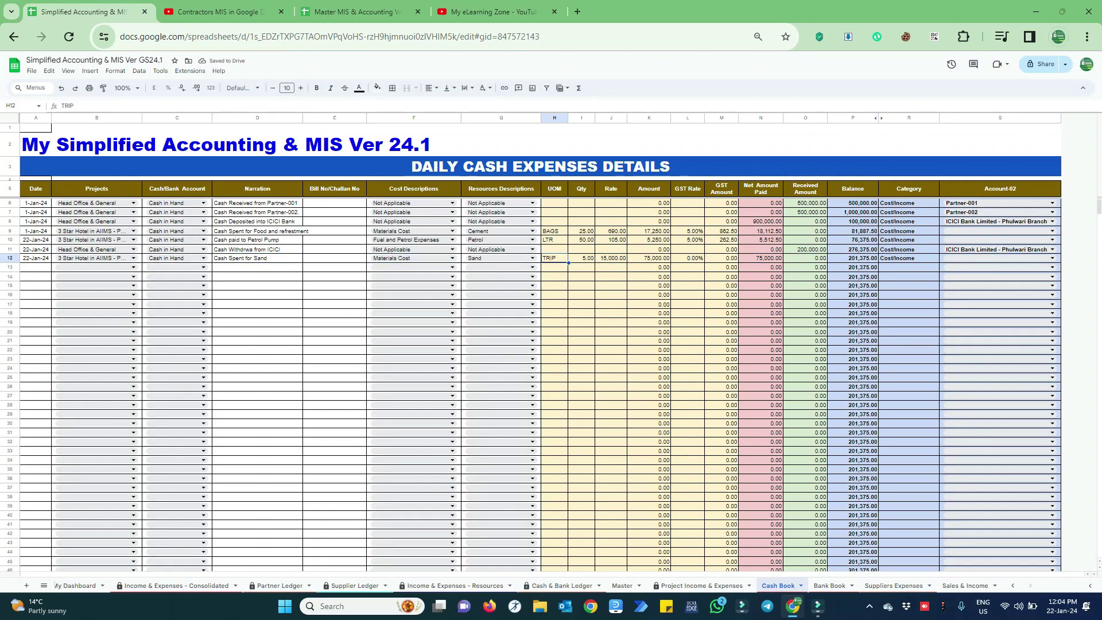
{"action": "key", "text": "Right"}
{"action": "key", "text": "Right"}
{"action": "key", "text": "Right"}
{"action": "key", "text": "Right"}
{"action": "key", "text": "Right"}
{"action": "key", "text": "Right"}
{"action": "key", "text": "Right"}
{"action": "key", "text": "Right"}
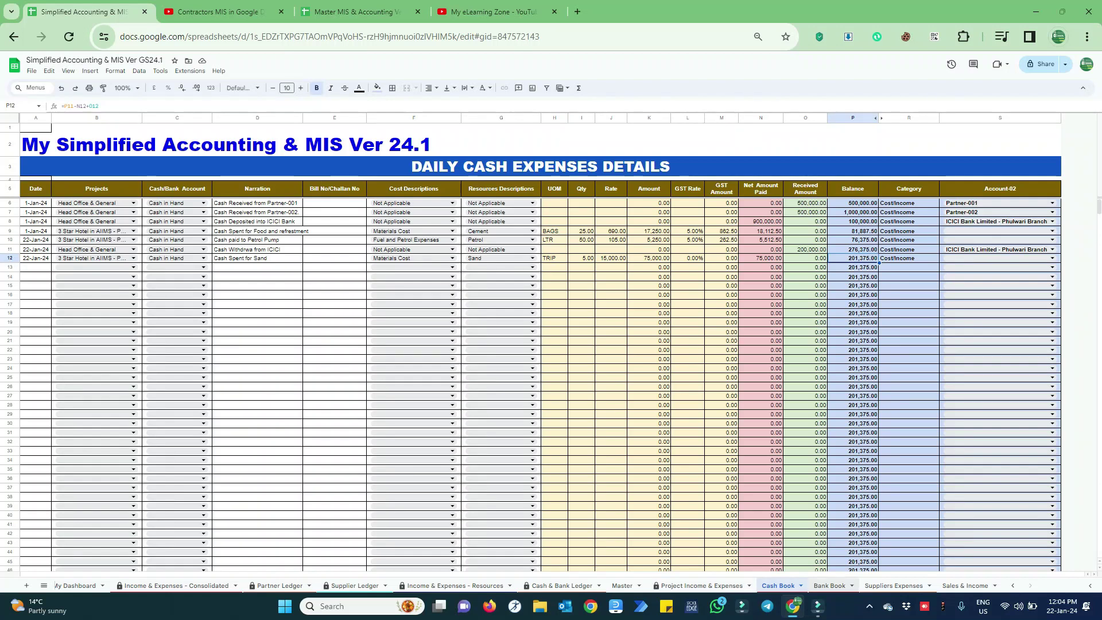
Start a Suppliers Expenses entry in row 8 dated 22-Jan-24 for the 3 Star Hotel project with Harware Suppliers as the vendor
{"action": "key", "text": "ctrl+Page_Down"}
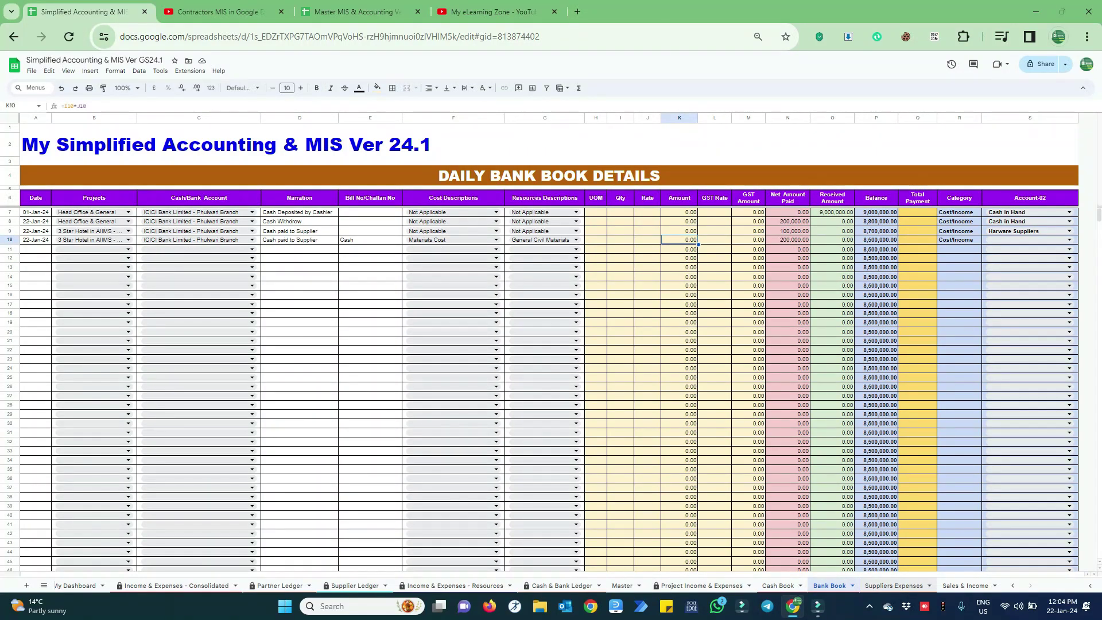
{"action": "left_click", "coordinate": [894, 585]}
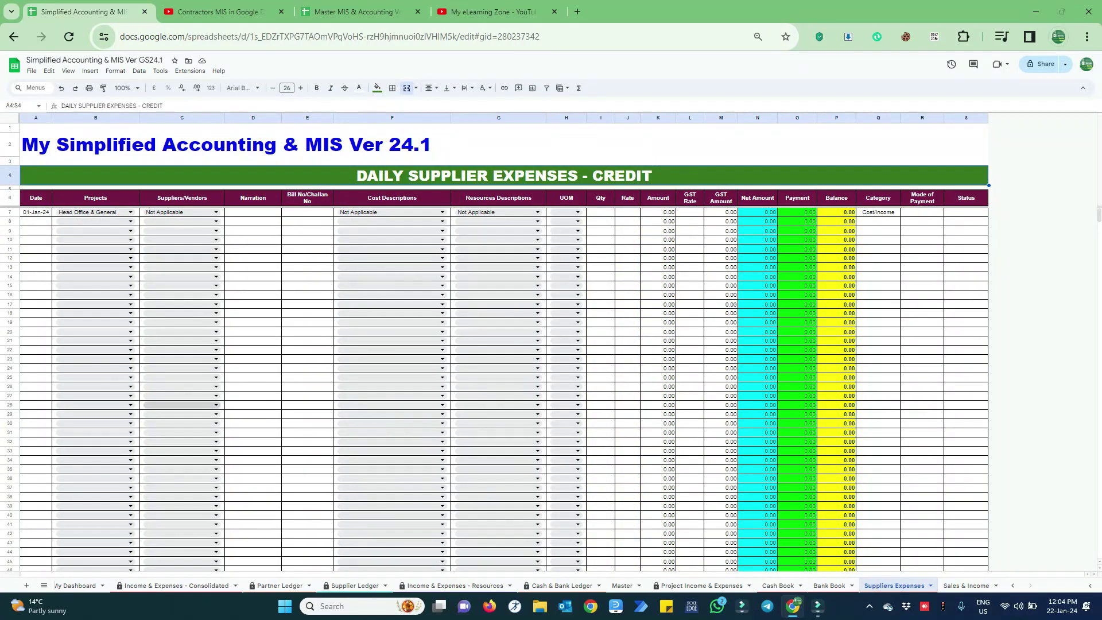
{"action": "left_click", "coordinate": [36, 221]}
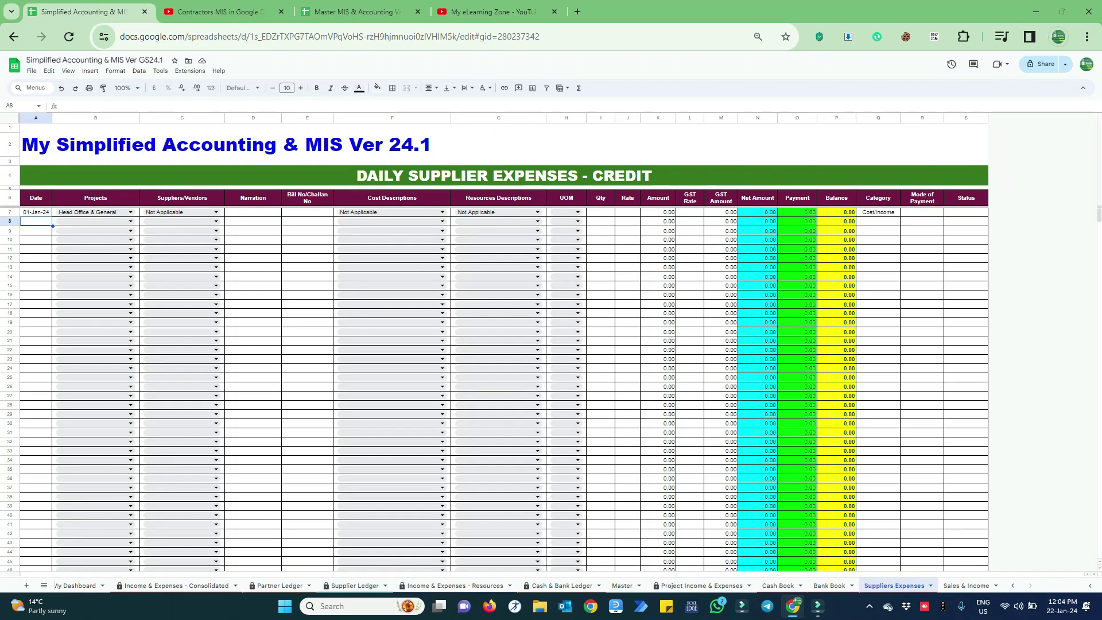
{"action": "type", "text": "22-Jan-24"}
{"action": "key", "text": "Tab"}
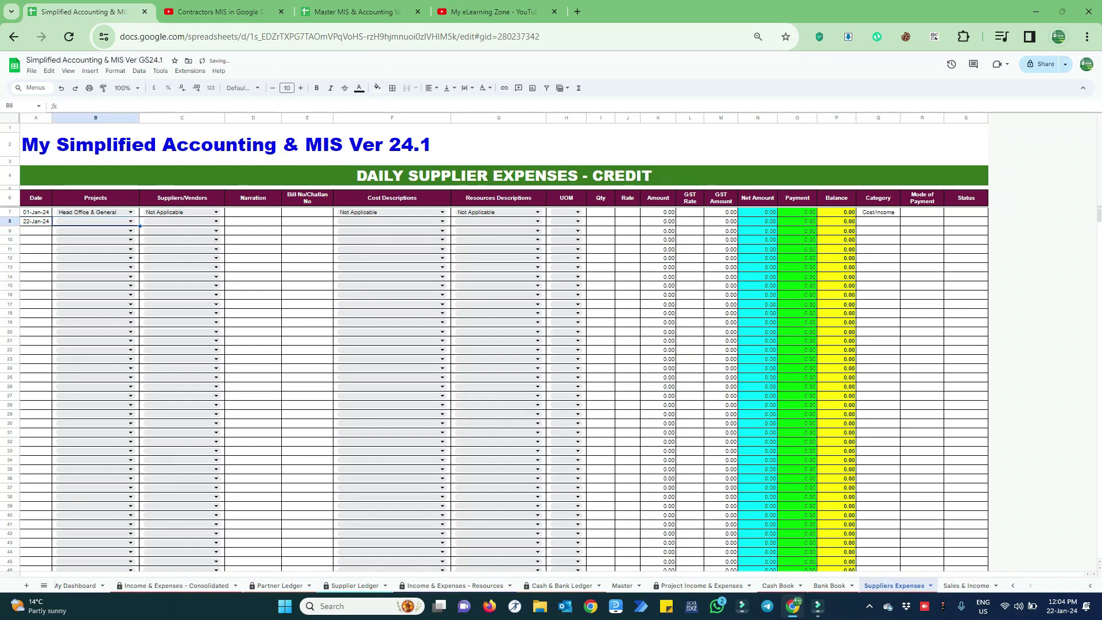
{"action": "type", "text": "3"}
{"action": "key", "text": "Tab"}
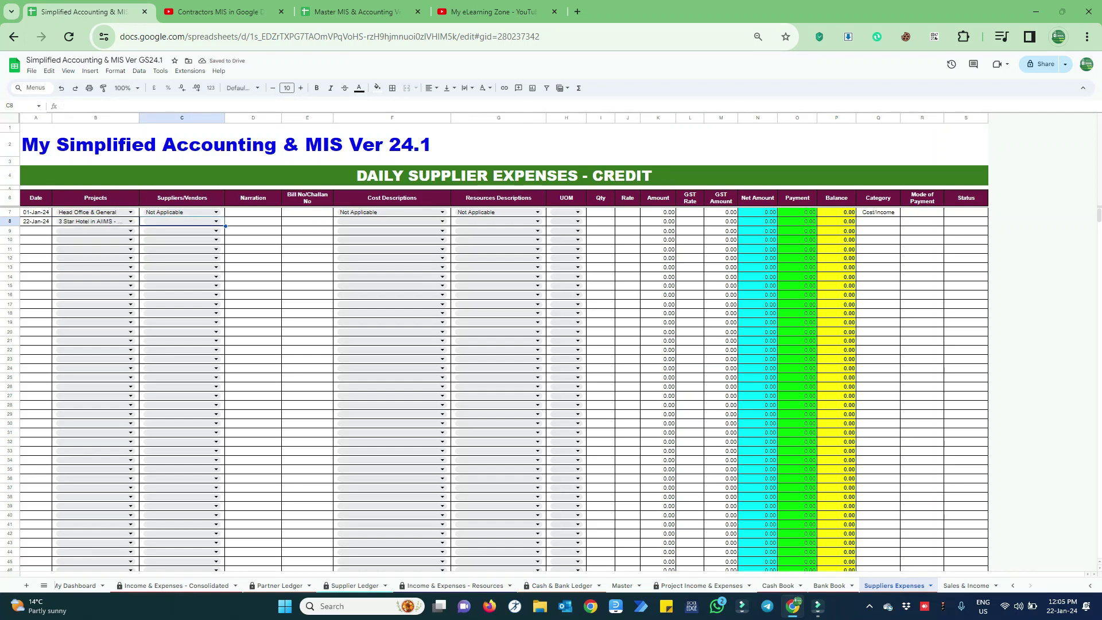
{"action": "type", "text": "H"}
{"action": "key", "text": "Tab"}
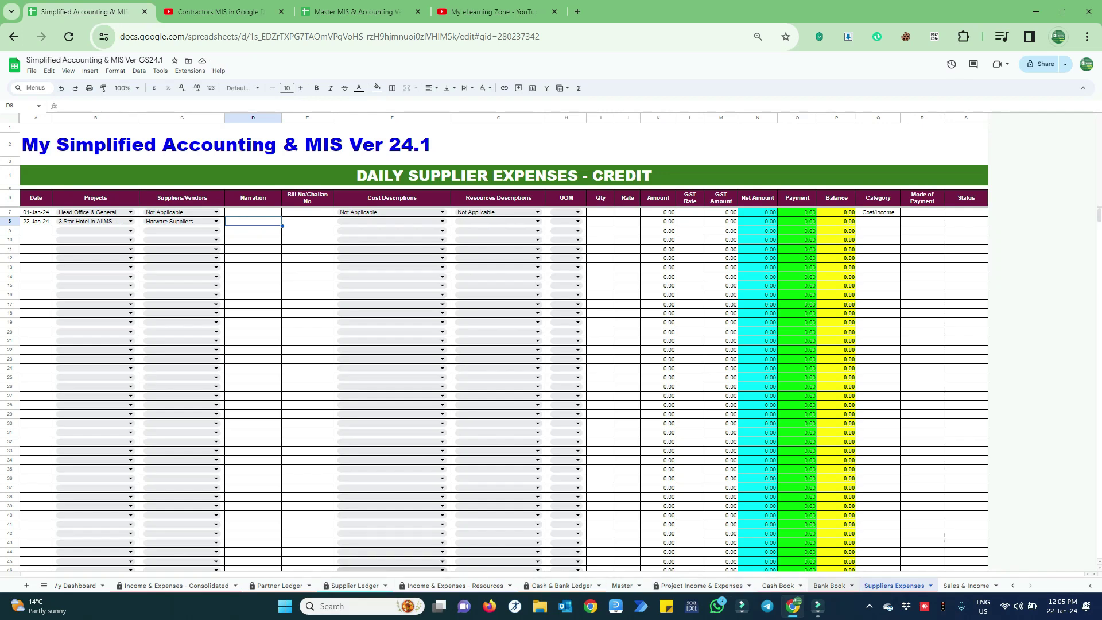
Review the 22-Jan-24 supplier payment in row 9 of the Bank Book, from its project and narration through to Account-02
{"action": "left_click", "coordinate": [829, 586]}
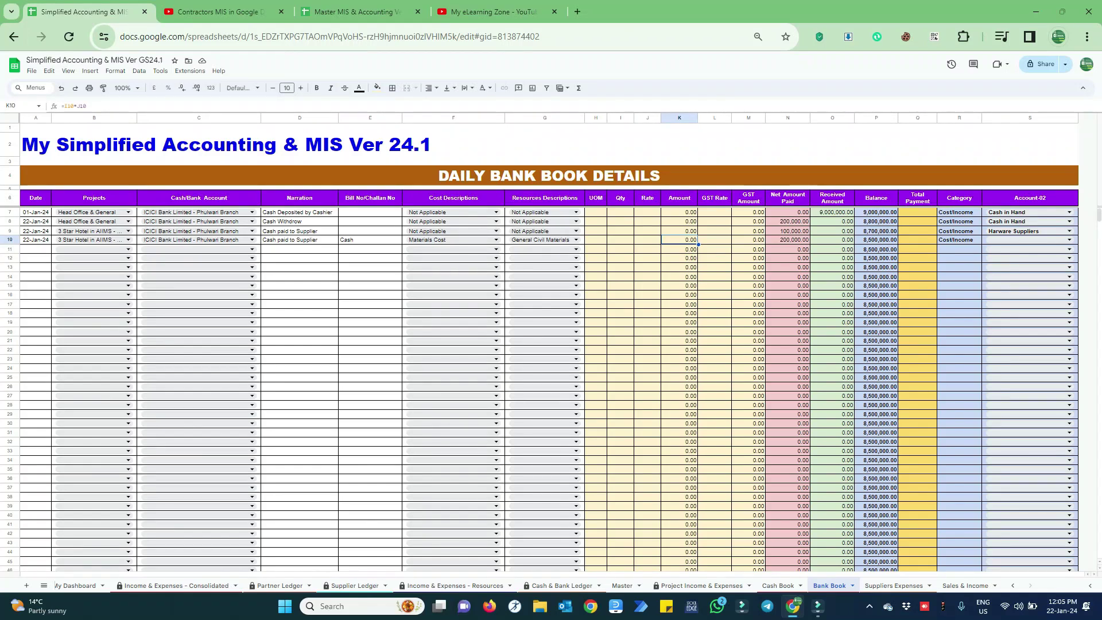
{"action": "left_click", "coordinate": [787, 240]}
{"action": "left_click", "coordinate": [787, 231]}
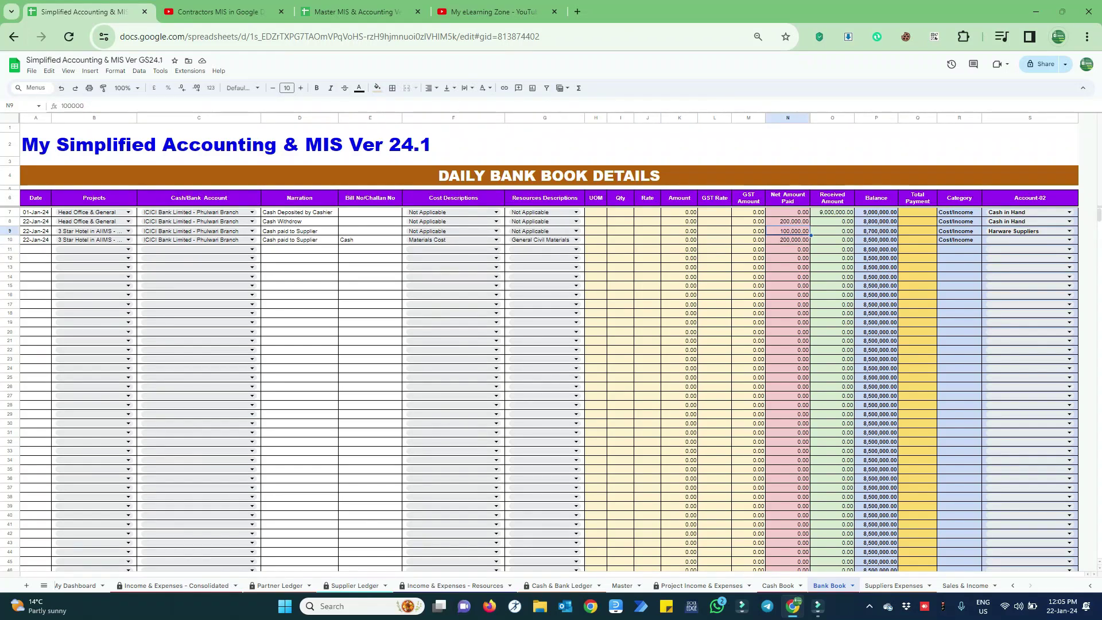
{"action": "key", "text": "Right"}
{"action": "key", "text": "Right"}
{"action": "key", "text": "Right"}
{"action": "key", "text": "Right"}
{"action": "key", "text": "Right"}
{"action": "key", "text": "Left"}
{"action": "key", "text": "Left"}
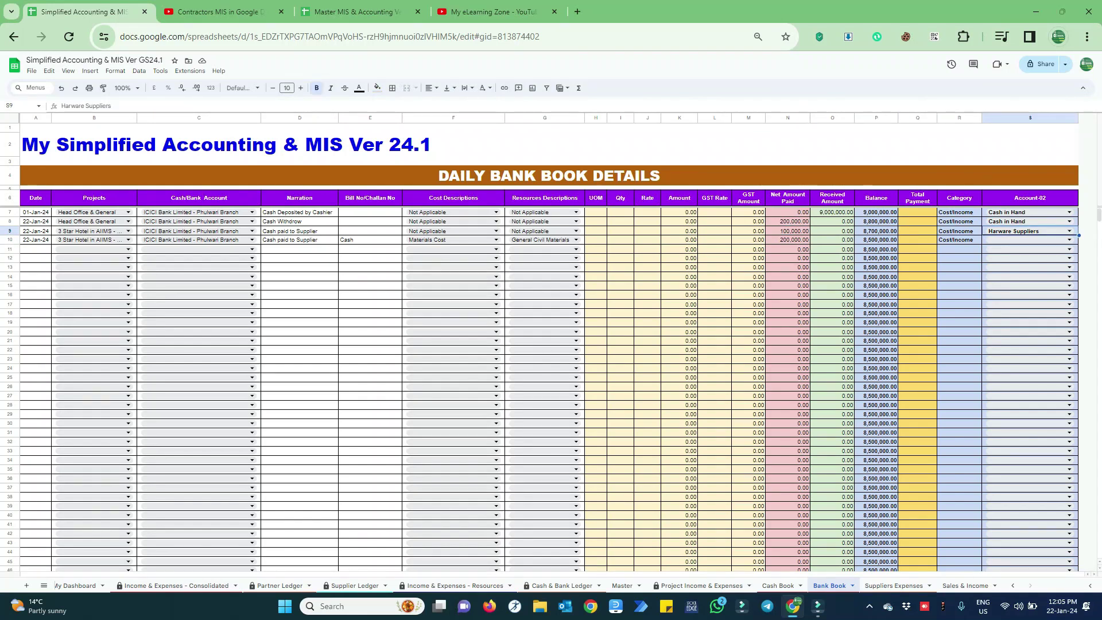
{"action": "key", "text": "Left"}
{"action": "key", "text": "Left"}
{"action": "key", "text": "Left"}
{"action": "key", "text": "Left"}
{"action": "key", "text": "Left"}
{"action": "key", "text": "Left"}
{"action": "key", "text": "Left"}
{"action": "key", "text": "Left"}
{"action": "key", "text": "Left"}
{"action": "key", "text": "Left"}
{"action": "key", "text": "Left"}
{"action": "key", "text": "Left"}
{"action": "key", "text": "Left"}
{"action": "key", "text": "Left"}
{"action": "key", "text": "Right"}
{"action": "key", "text": "Right"}
{"action": "key", "text": "Right"}
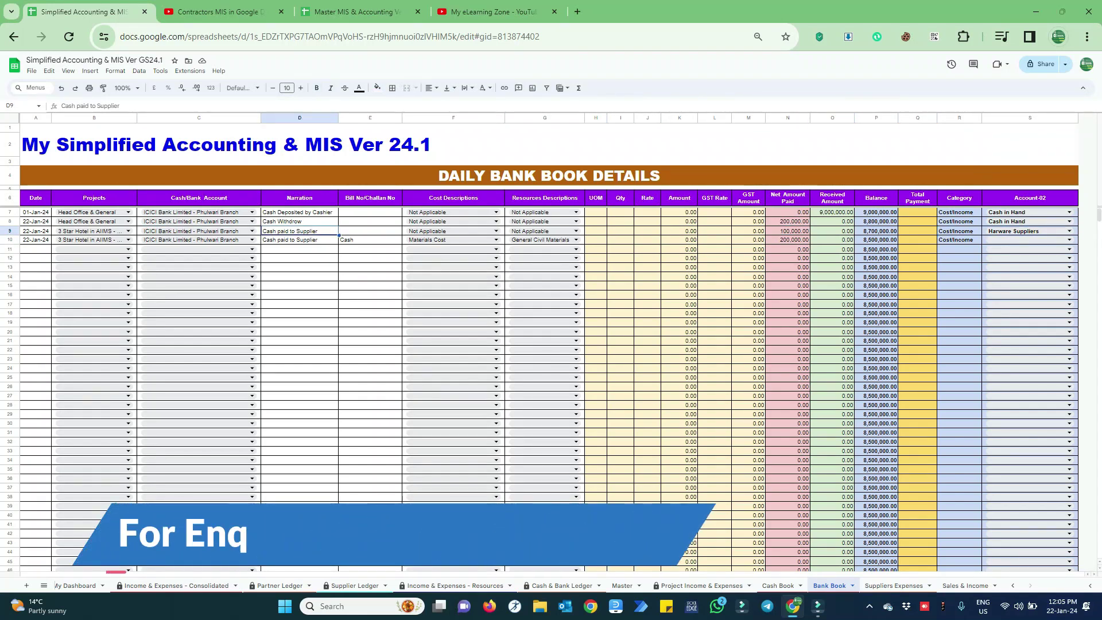
{"action": "key", "text": "Right"}
{"action": "key", "text": "Right"}
{"action": "key", "text": "Right"}
{"action": "key", "text": "Right"}
{"action": "key", "text": "Right"}
{"action": "key", "text": "Right"}
{"action": "key", "text": "Right"}
{"action": "key", "text": "Right"}
{"action": "key", "text": "Right"}
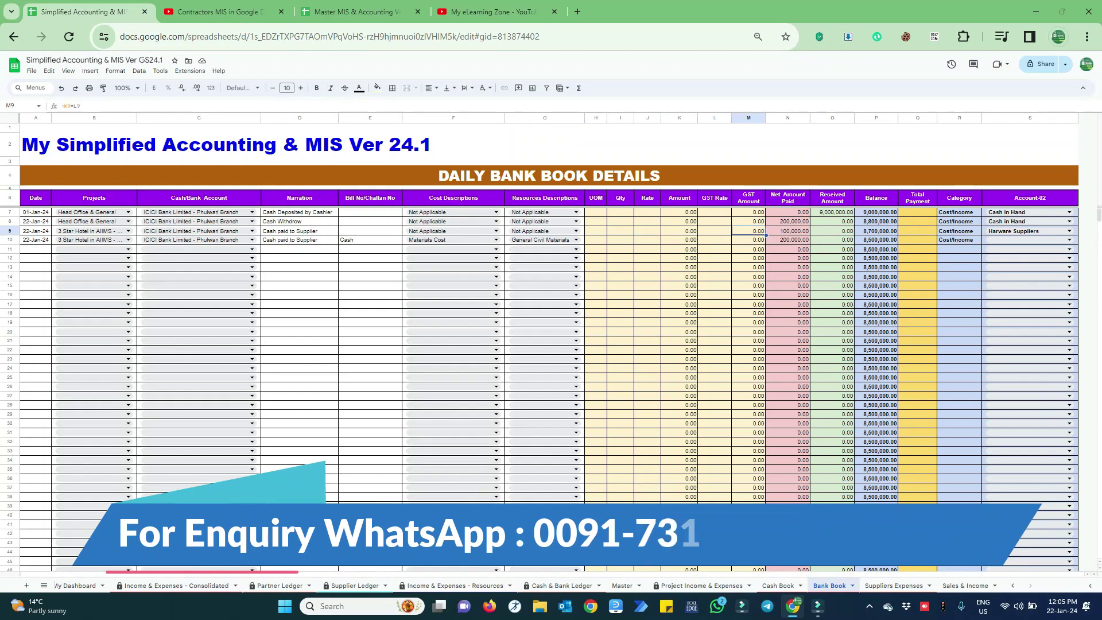
{"action": "key", "text": "Right"}
{"action": "key", "text": "Right"}
{"action": "key", "text": "Right"}
{"action": "key", "text": "Right"}
{"action": "key", "text": "Left"}
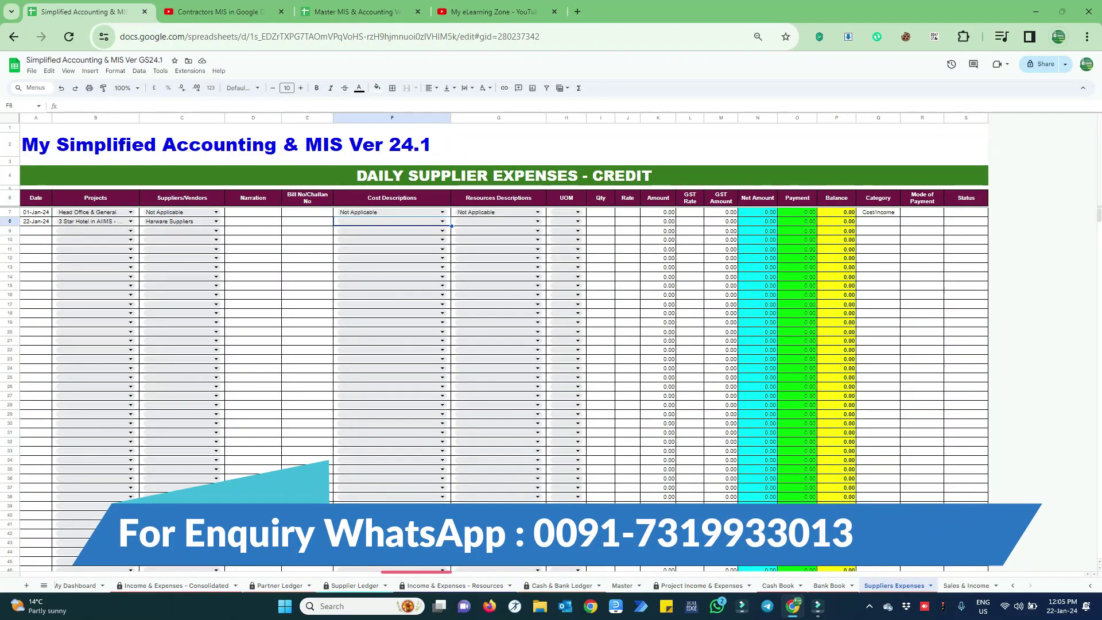
Set the Cost Description of the Suppliers Expenses entry in row 8 to Manpower Cost
{"action": "key", "text": "Return"}
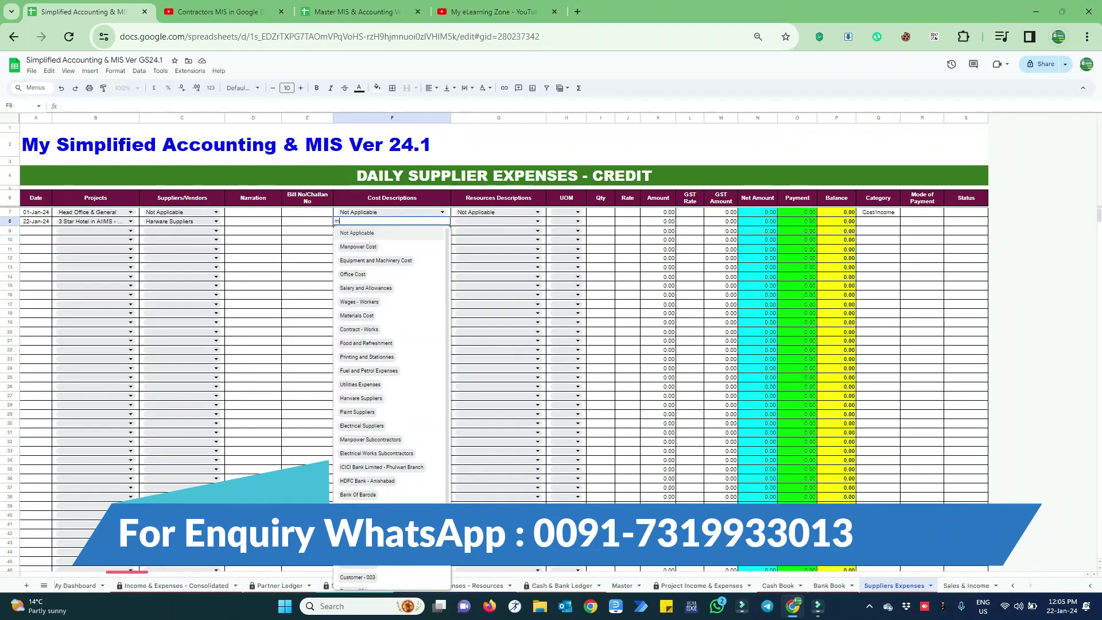
{"action": "type", "text": "m"}
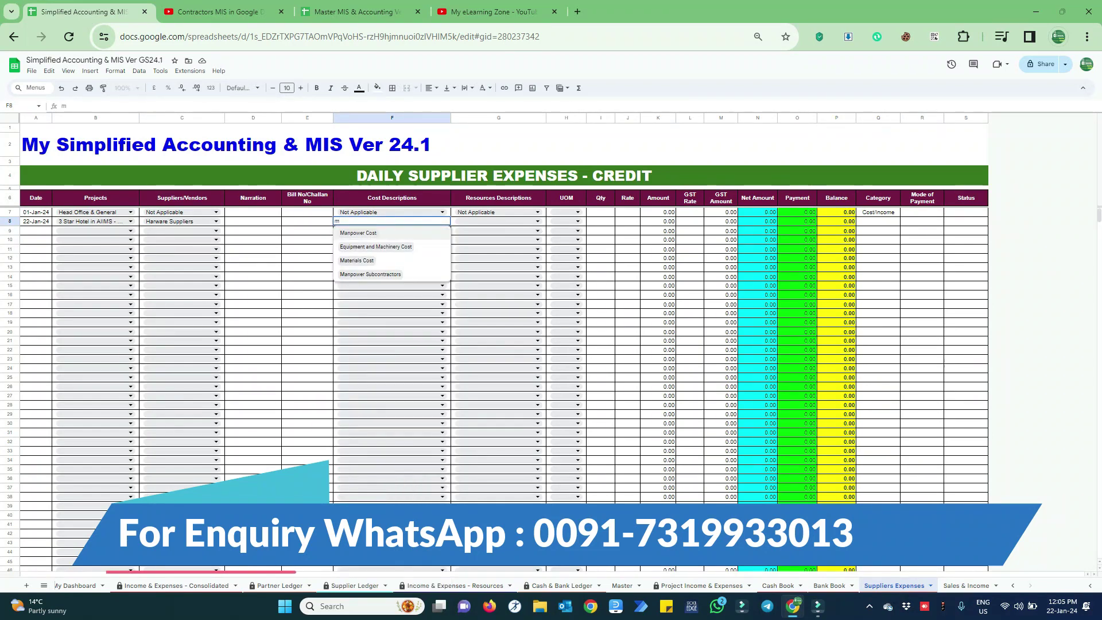
{"action": "key", "text": "Return"}
{"action": "key", "text": "Tab"}
{"action": "key", "text": "Return"}
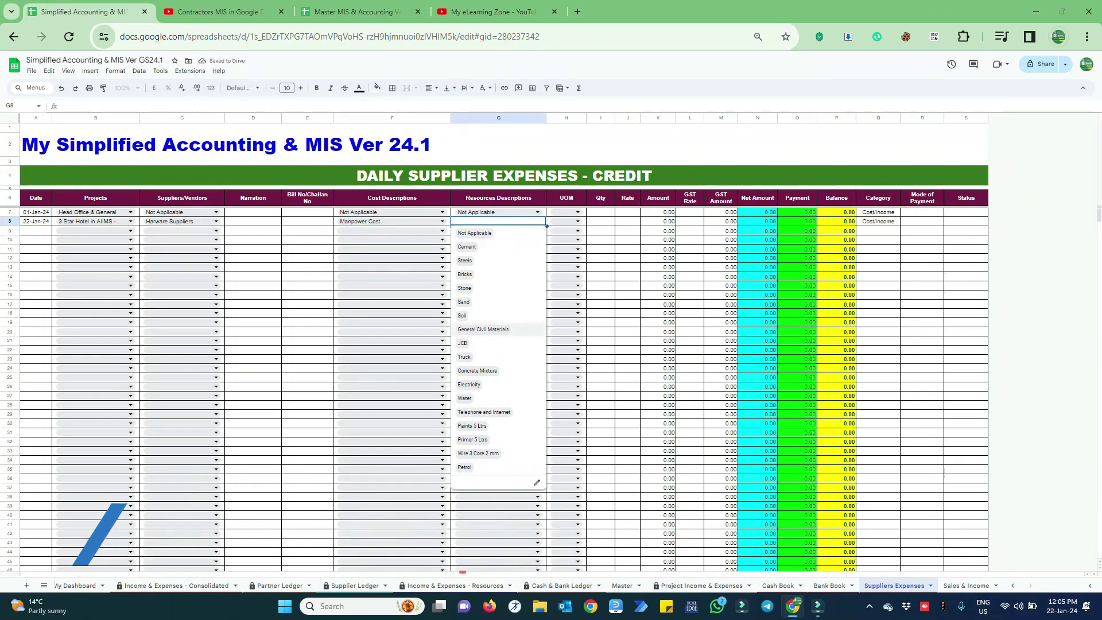
Change the Cost Description of the row 8 supplier expense to Equipment and Machinery Cost
{"action": "left_click", "coordinate": [392, 221]}
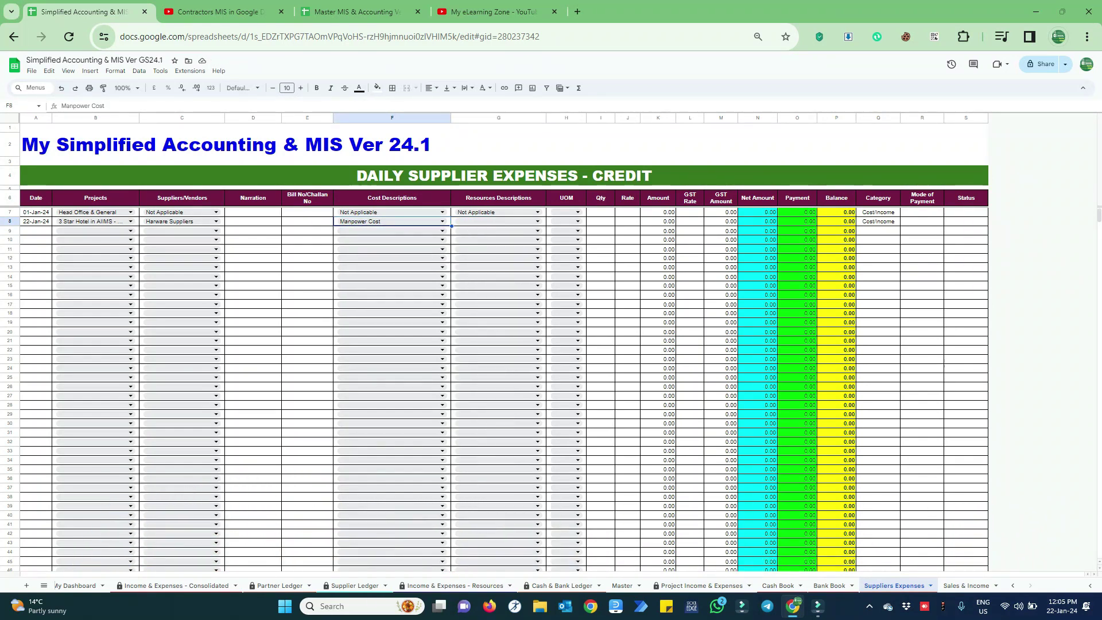
{"action": "key", "text": "Return"}
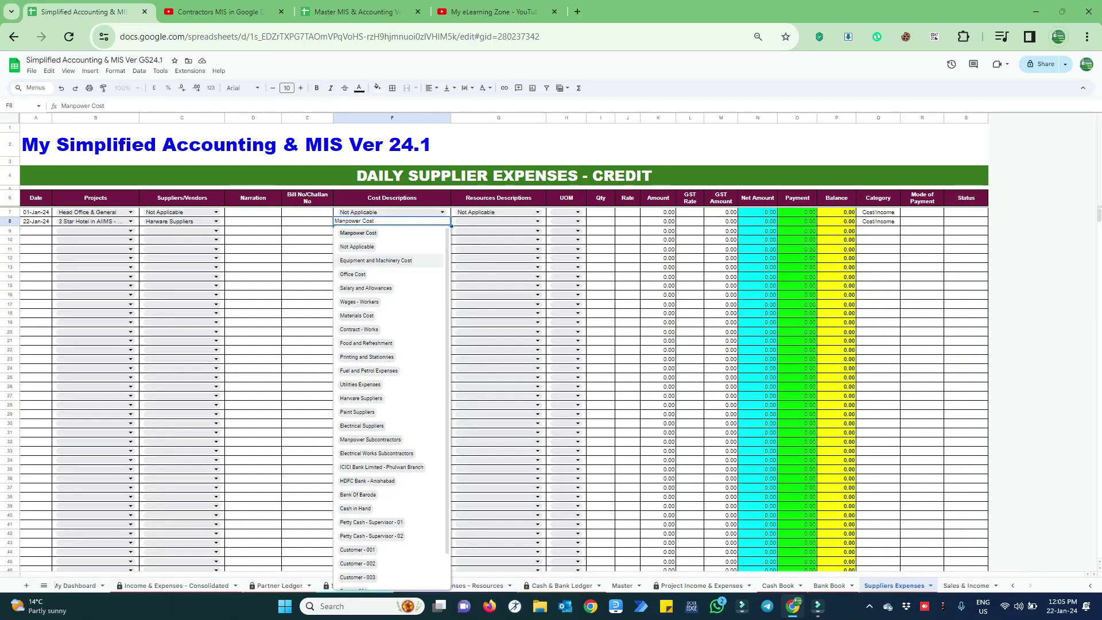
{"action": "key", "text": "Return"}
Set the Resources Description of the row 8 supplier expense to JCB
{"action": "left_click", "coordinate": [498, 220]}
{"action": "key", "text": "Return"}
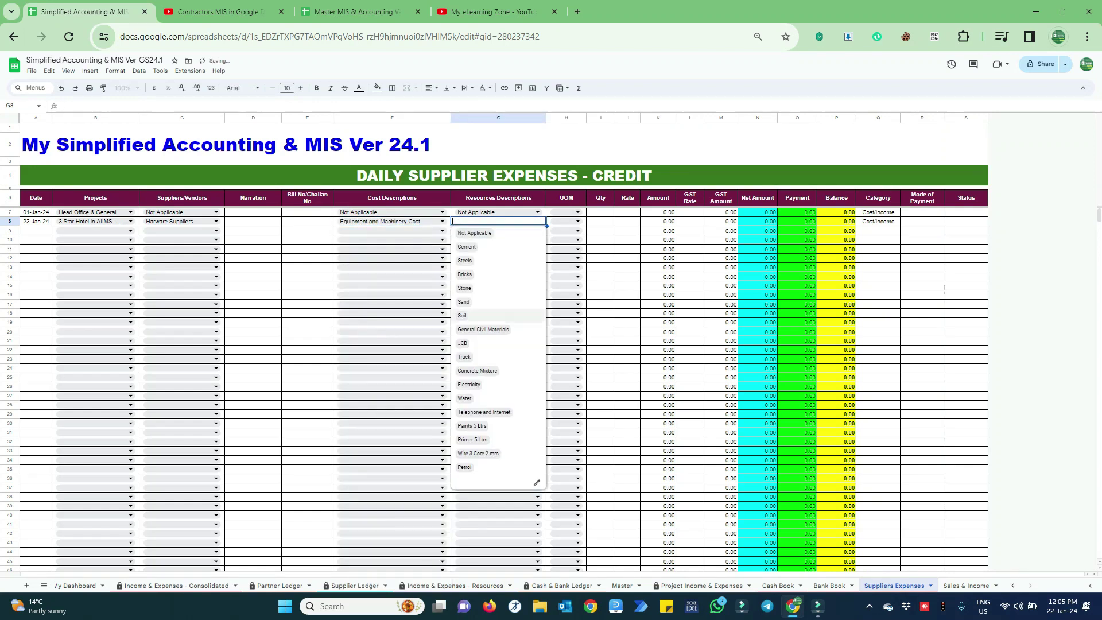
{"action": "key", "text": "Up"}
{"action": "key", "text": "Up"}
{"action": "key", "text": "Up"}
{"action": "key", "text": "Up"}
{"action": "key", "text": "Up"}
{"action": "key", "text": "Up"}
{"action": "key", "text": "Up"}
{"action": "key", "text": "Up"}
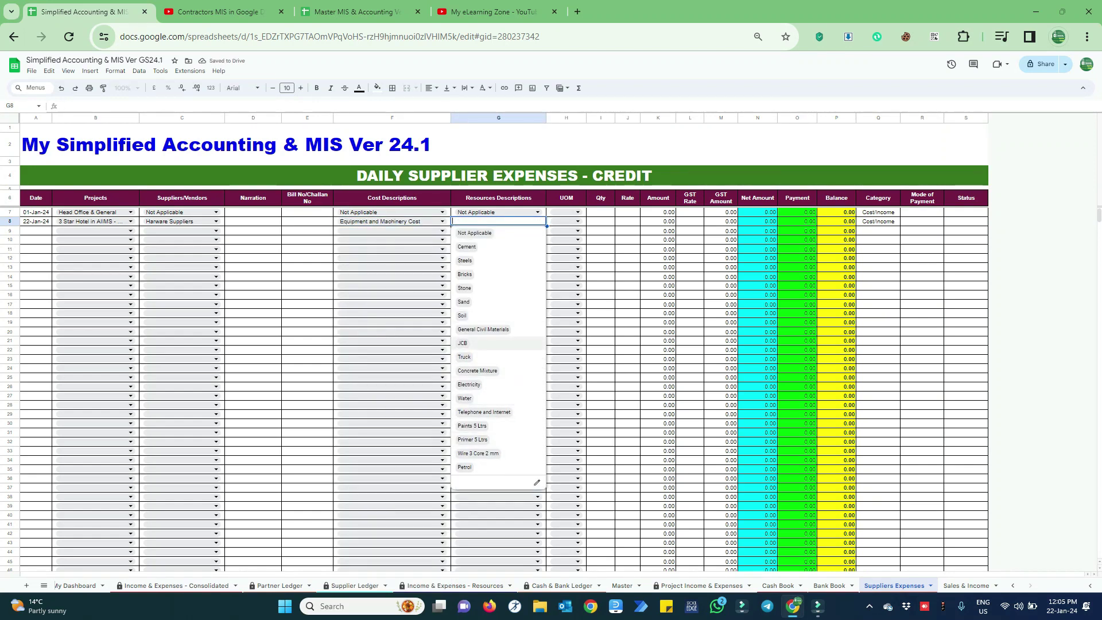
{"action": "key", "text": "Return"}
Enter 100 as the quantity of the JCB expense in row 8
{"action": "key", "text": "Tab"}
{"action": "key", "text": "Tab"}
{"action": "key", "text": "Tab"}
{"action": "key", "text": "Tab"}
{"action": "key", "text": "Tab"}
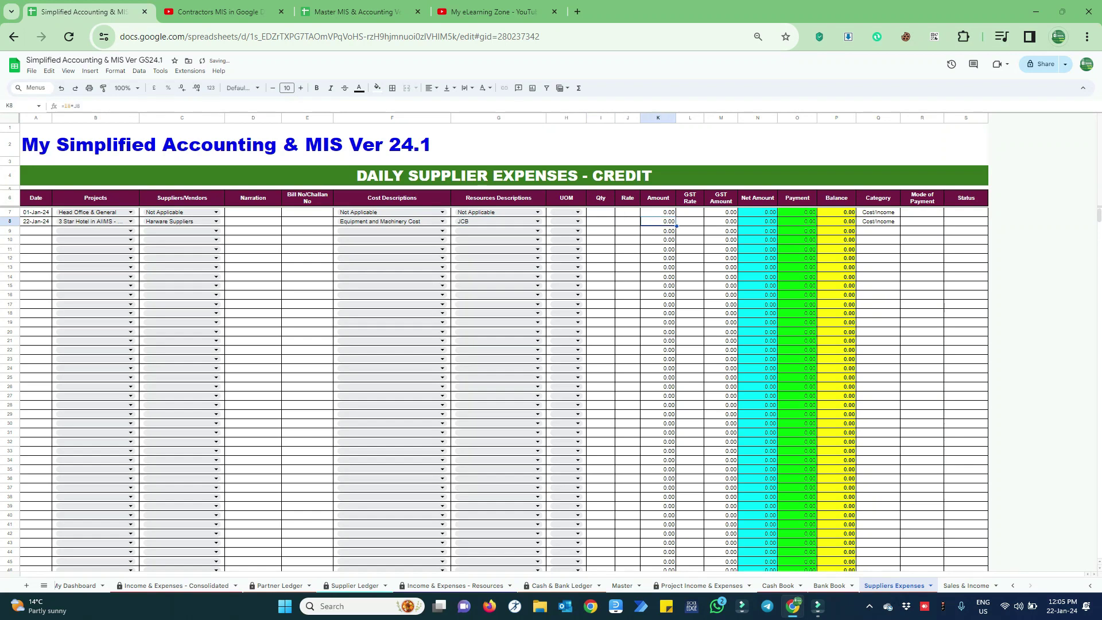
{"action": "key", "text": "shift+Tab"}
{"action": "key", "text": "shift+Tab"}
{"action": "key", "text": "shift+Tab"}
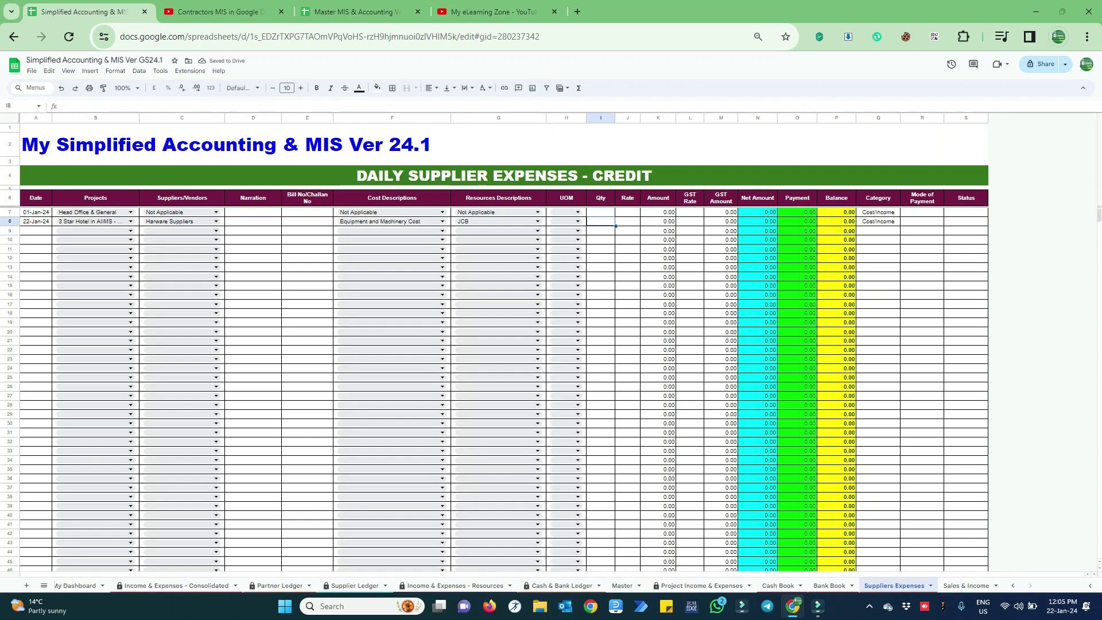
{"action": "type", "text": "2"}
{"action": "key", "text": "Tab"}
{"action": "left_click", "coordinate": [600, 221]}
{"action": "type", "text": "1000"}
{"action": "key", "text": "Right"}
{"action": "key", "text": "Left"}
{"action": "key", "text": "Left"}
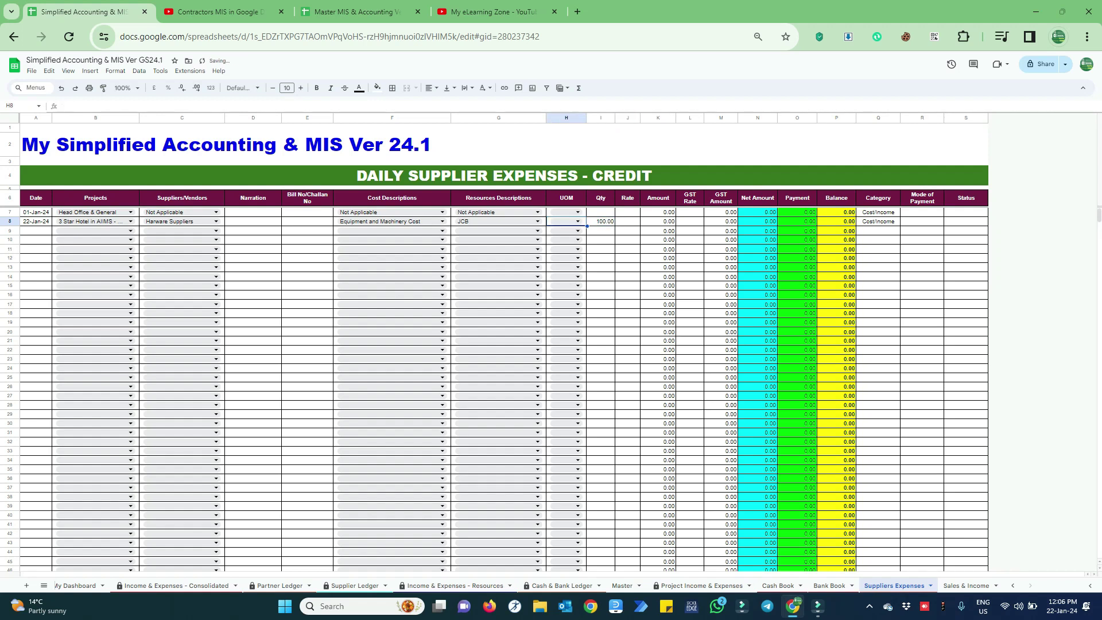
Set the UOM of the JCB expense in row 8 to HR and its rate to 1,000
{"action": "type", "text": "H"}
{"action": "key", "text": "Tab"}
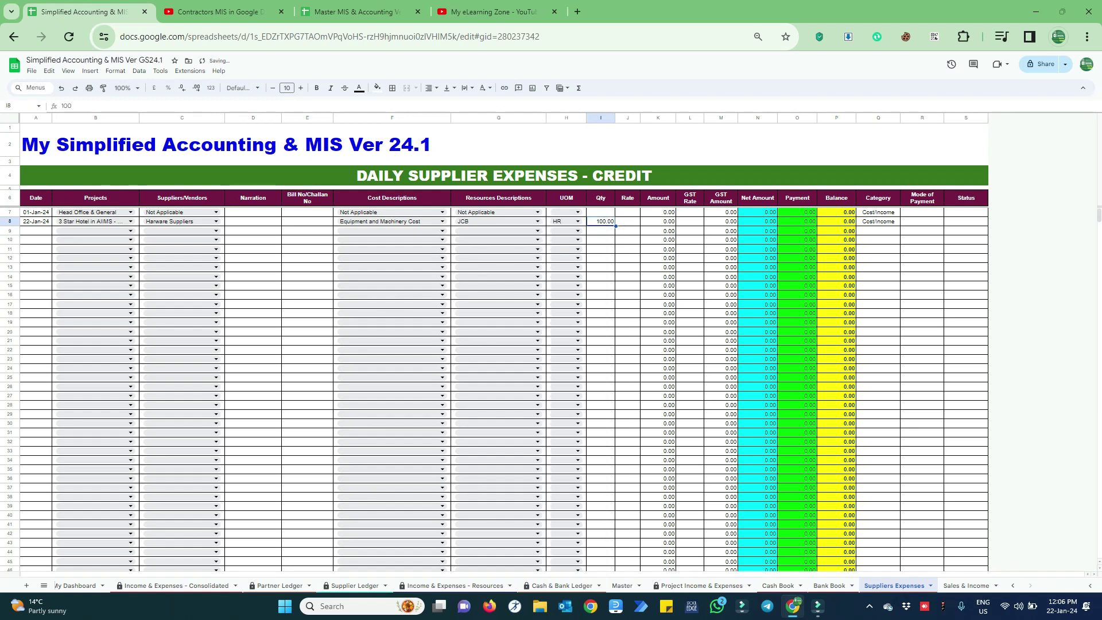
{"action": "key", "text": "Right"}
{"action": "type", "text": "1"}
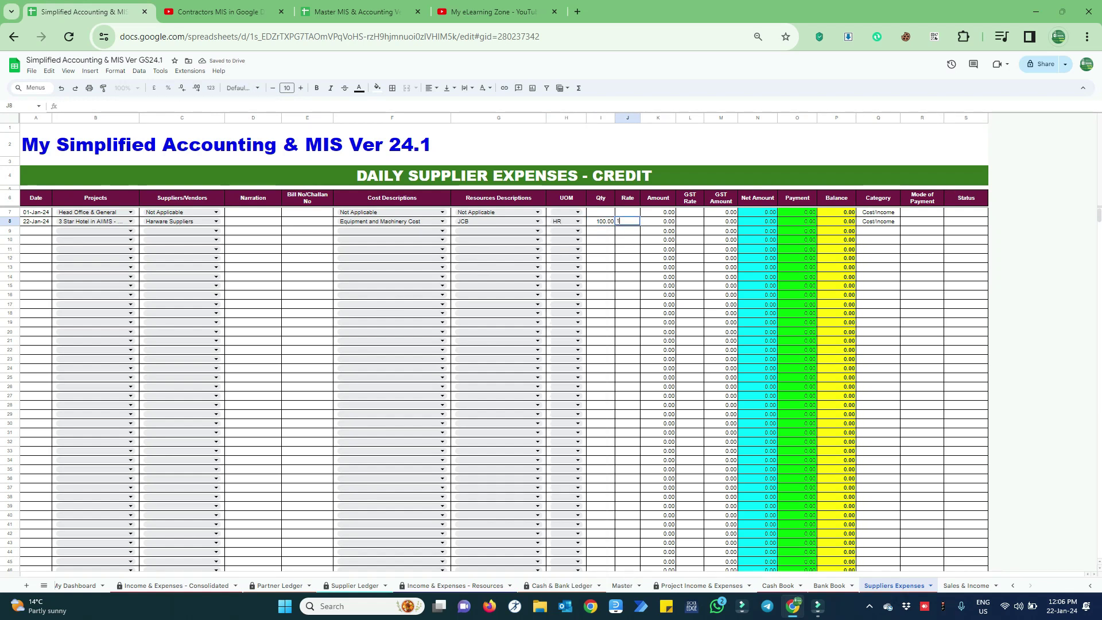
{"action": "key", "text": "Return"}
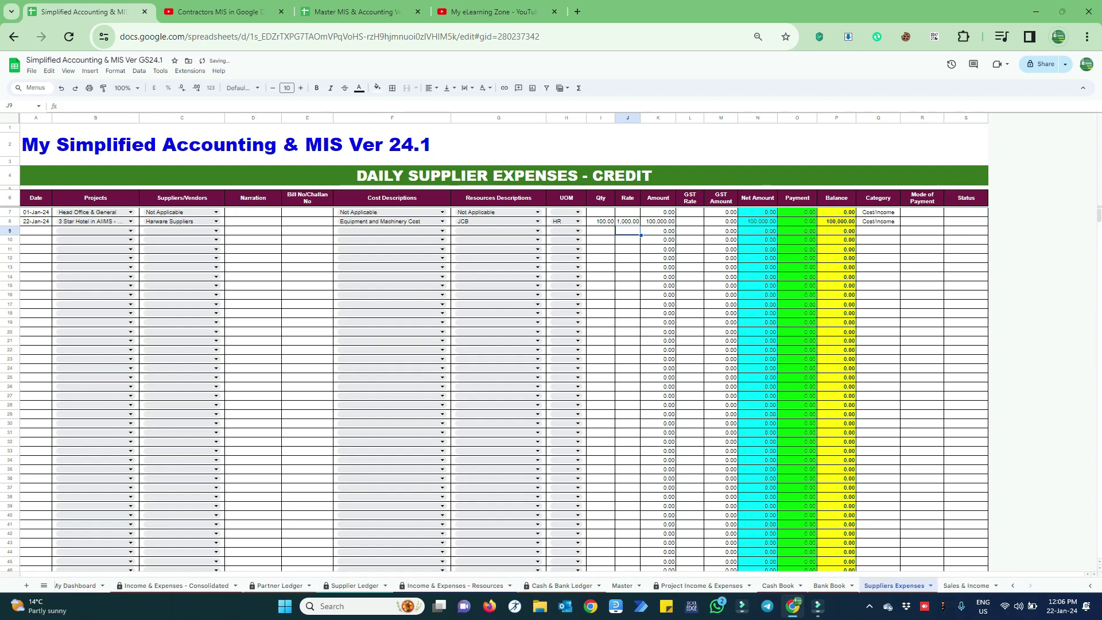
Review the JCB expense row in Suppliers Expenses, including its amount, net amount, payment, balance and category
{"action": "key", "text": "Up"}
{"action": "key", "text": "Right"}
{"action": "key", "text": "Right"}
{"action": "key", "text": "Right"}
{"action": "key", "text": "Right"}
{"action": "key", "text": "Right"}
{"action": "key", "text": "Right"}
{"action": "key", "text": "Right"}
{"action": "key", "text": "Right"}
{"action": "key", "text": "Right"}
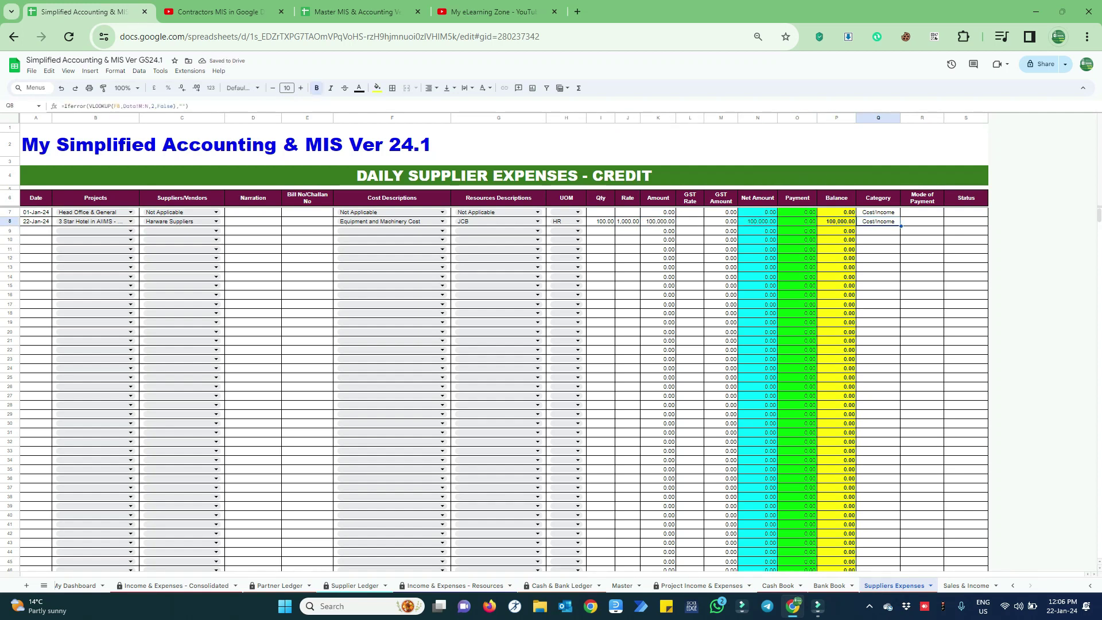
{"action": "key", "text": "Left"}
{"action": "key", "text": "Left"}
{"action": "key", "text": "Left"}
{"action": "key", "text": "Left"}
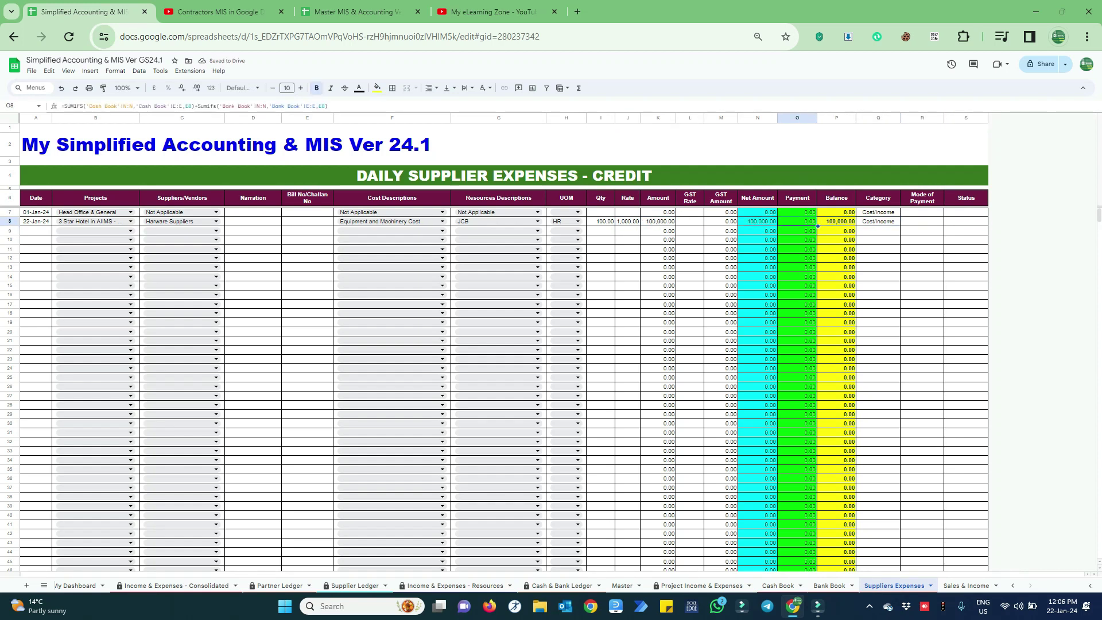
{"action": "key", "text": "Left"}
{"action": "key", "text": "Left"}
{"action": "key", "text": "Left"}
{"action": "key", "text": "Left"}
{"action": "key", "text": "Left"}
{"action": "key", "text": "Left"}
{"action": "key", "text": "Left"}
{"action": "key", "text": "Left"}
{"action": "key", "text": "Left"}
{"action": "key", "text": "Left"}
{"action": "key", "text": "Left"}
{"action": "key", "text": "Left"}
{"action": "key", "text": "Left"}
{"action": "key", "text": "Left"}
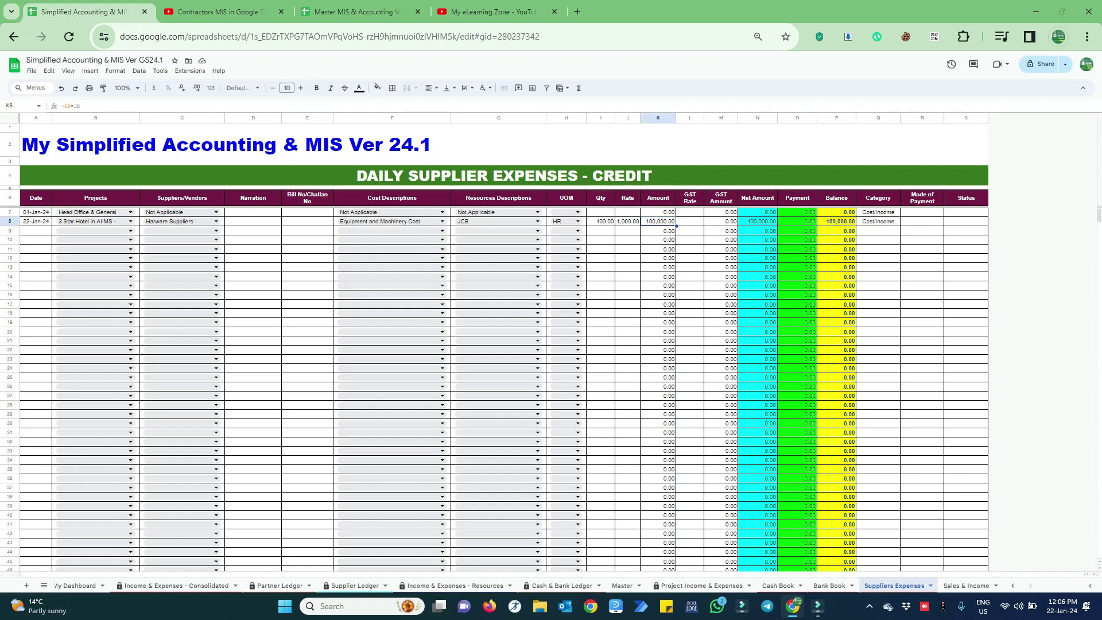
{"action": "key", "text": "Right"}
{"action": "key", "text": "Right"}
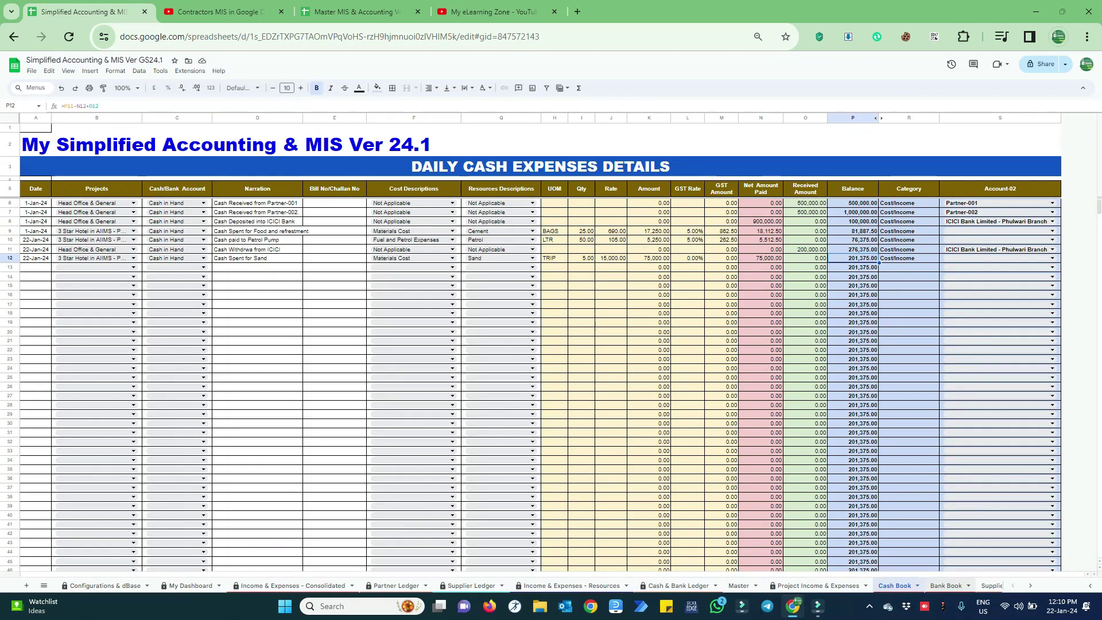
Open the Cash & Bank Ledger for Cash in Hand and fit the Narration column to its contents
{"action": "left_click", "coordinate": [946, 586]}
{"action": "left_click", "coordinate": [894, 585]}
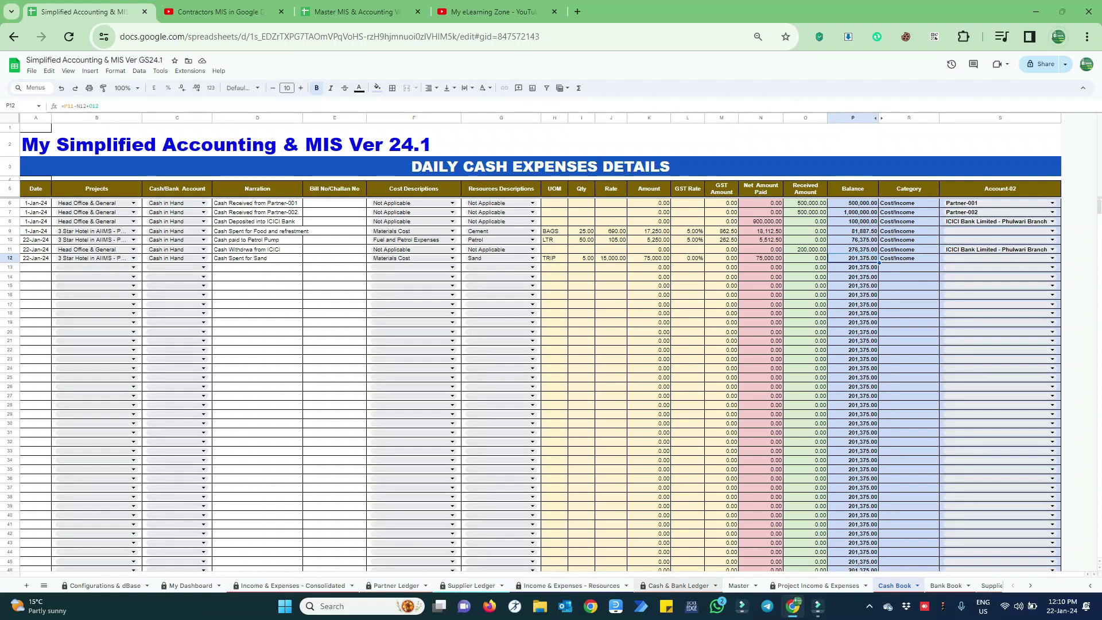
{"action": "left_click", "coordinate": [679, 585]}
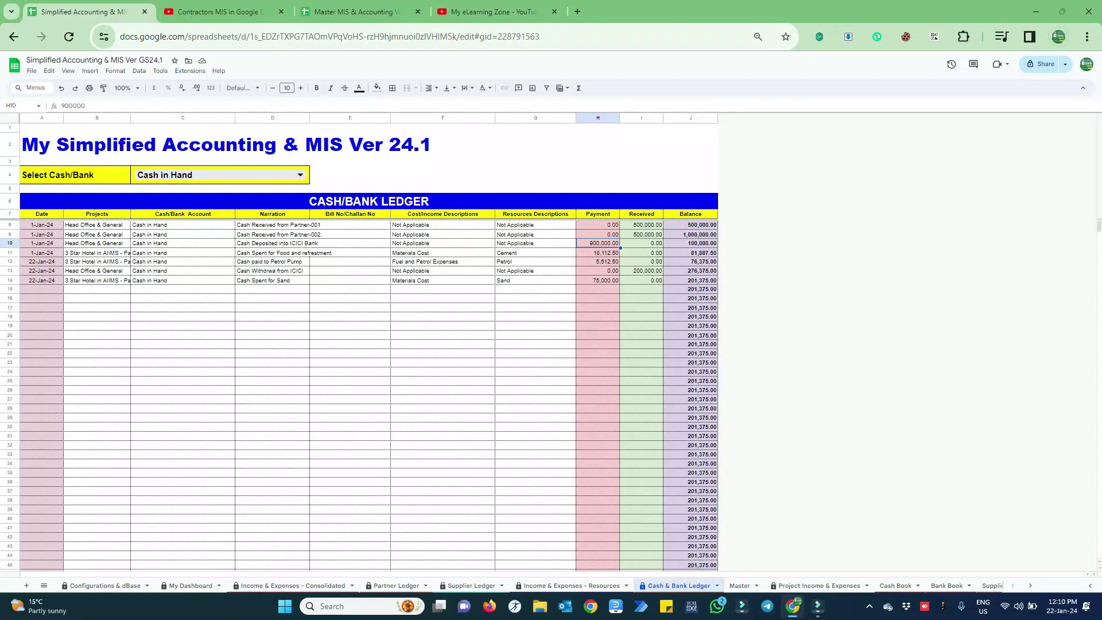
{"action": "left_click", "coordinate": [300, 174]}
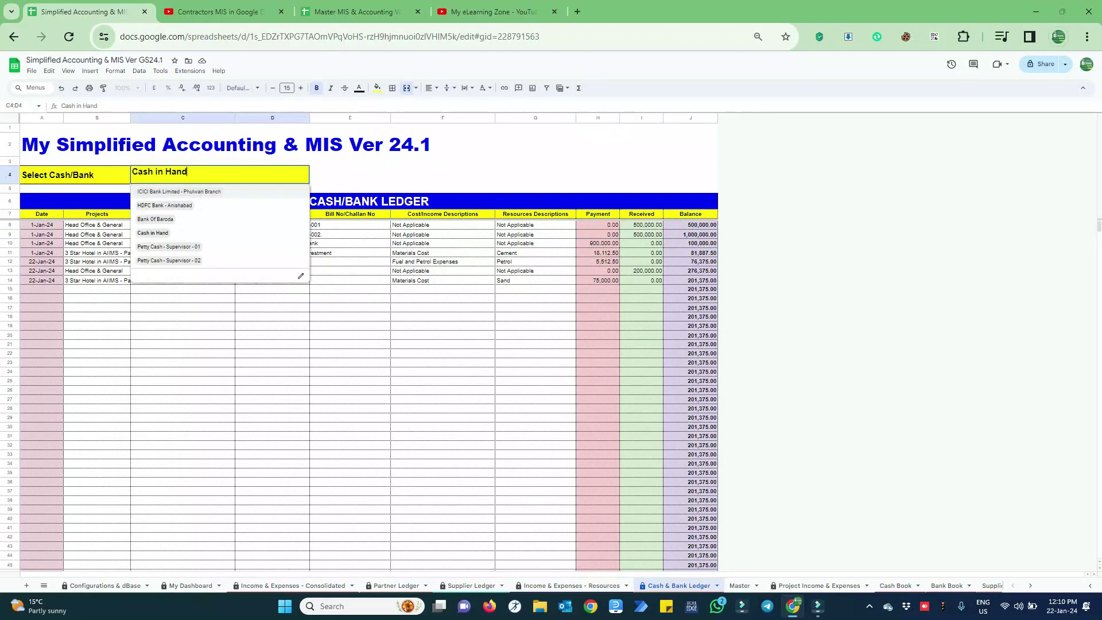
{"action": "key", "text": "Return"}
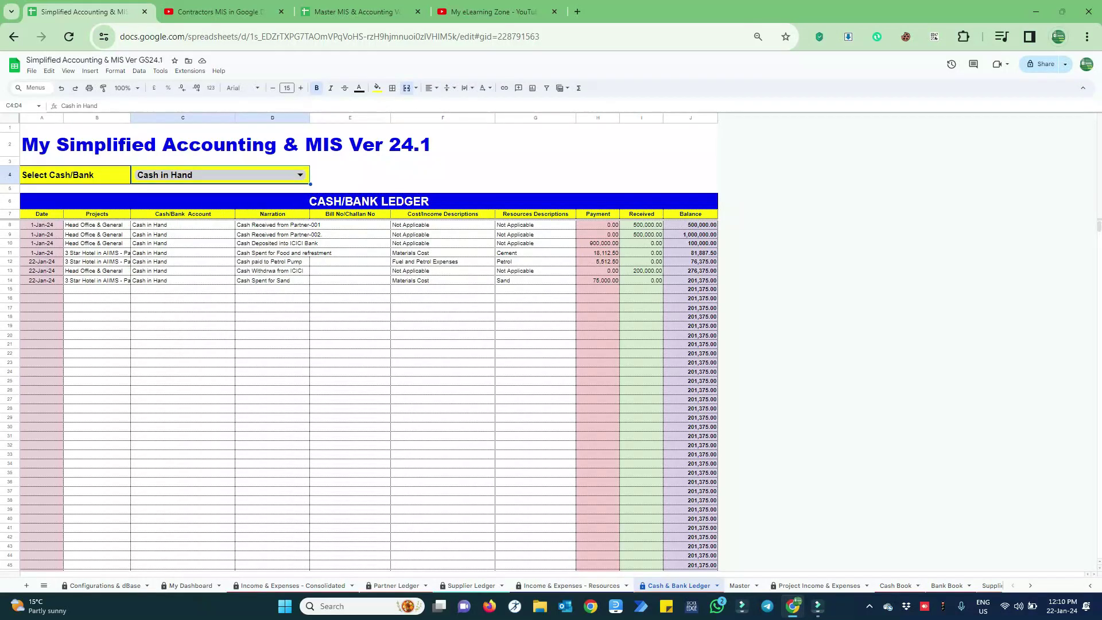
{"action": "left_click", "coordinate": [642, 225]}
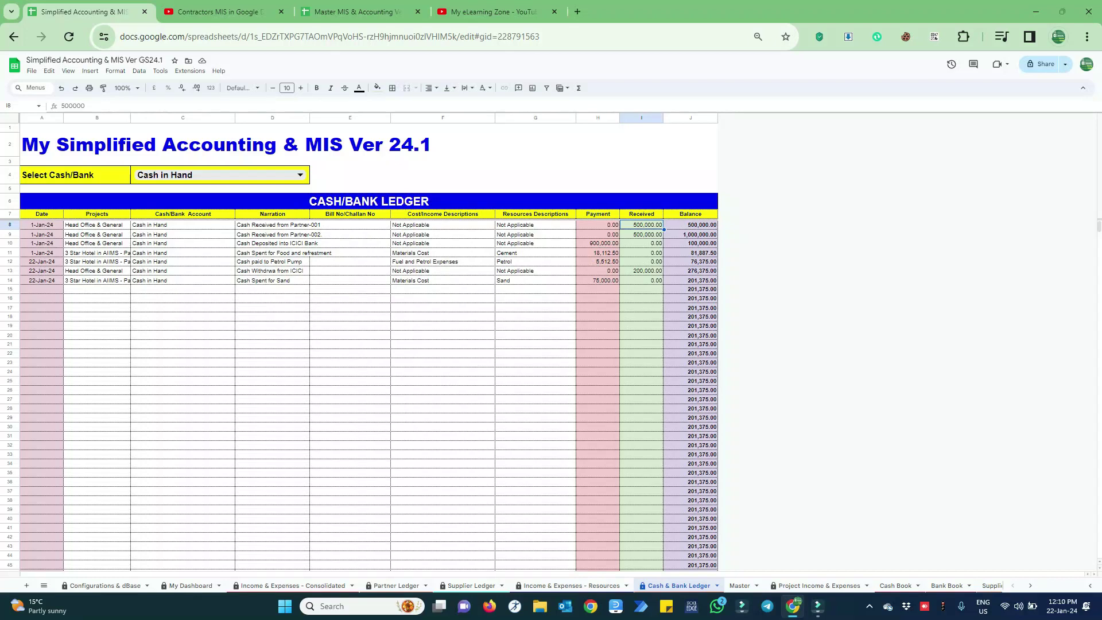
{"action": "double_click", "coordinate": [309, 118]}
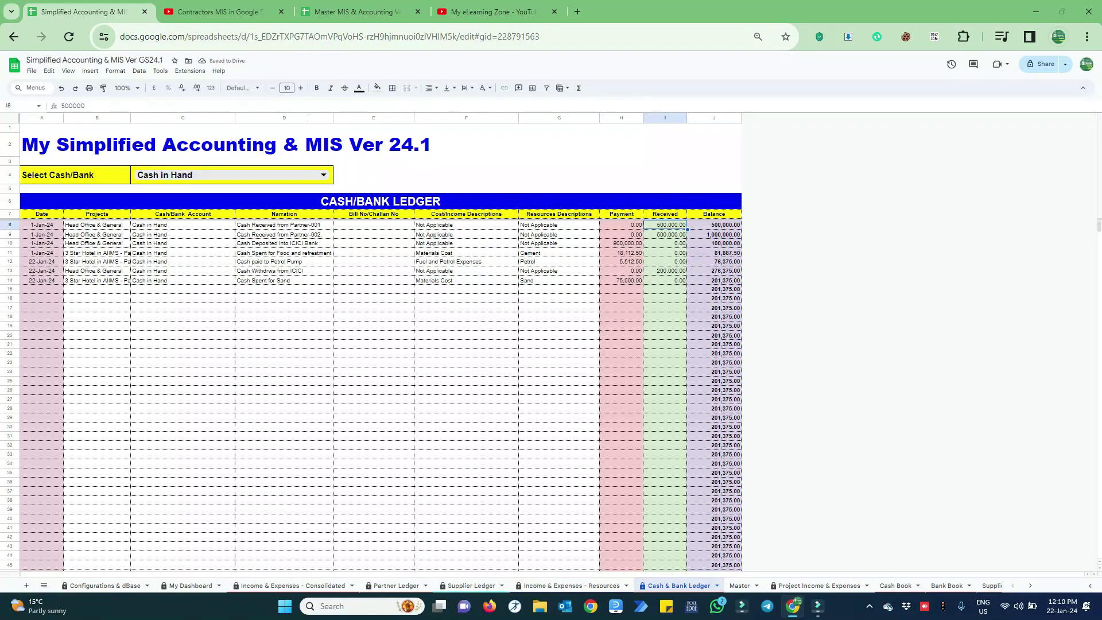
Examine the ICICI Bank cash deposit in ledger row 10 and the expense in row 11, and compare them with the Cash Book
{"action": "left_click", "coordinate": [109, 244]}
{"action": "key", "text": "Right"}
{"action": "key", "text": "Right"}
{"action": "key", "text": "Right"}
{"action": "key", "text": "Right"}
{"action": "key", "text": "Right"}
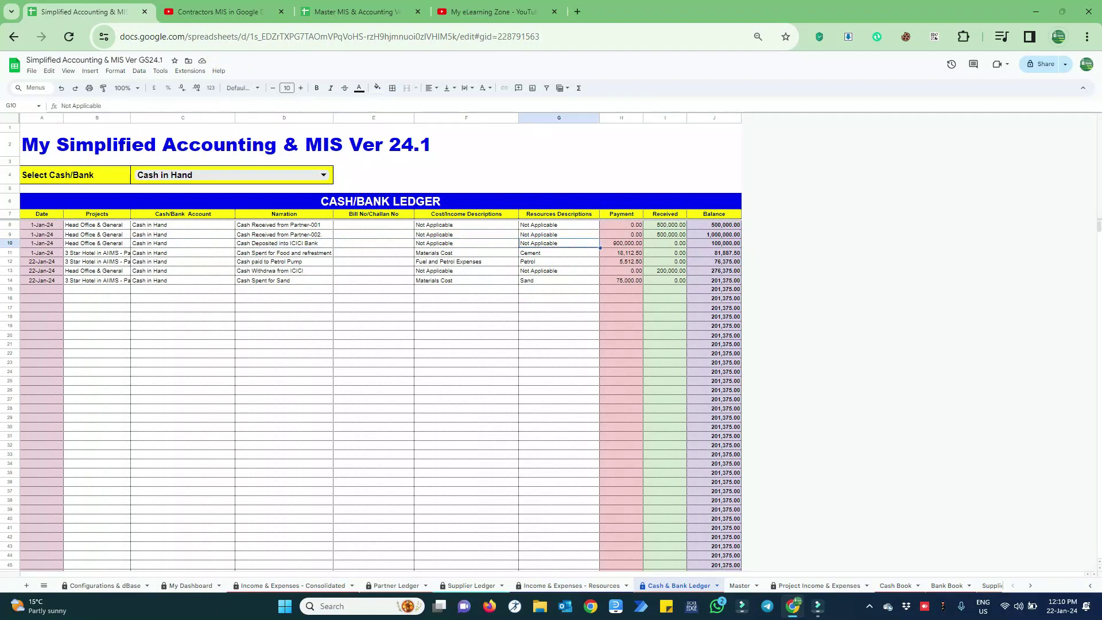
{"action": "key", "text": "Right"}
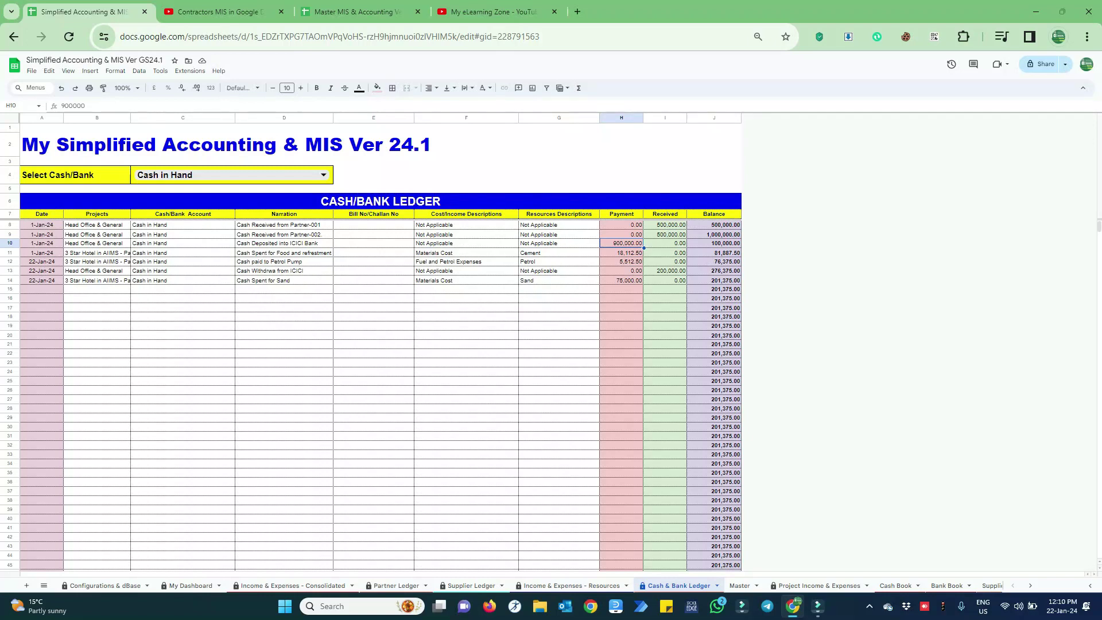
{"action": "left_click", "coordinate": [97, 254]}
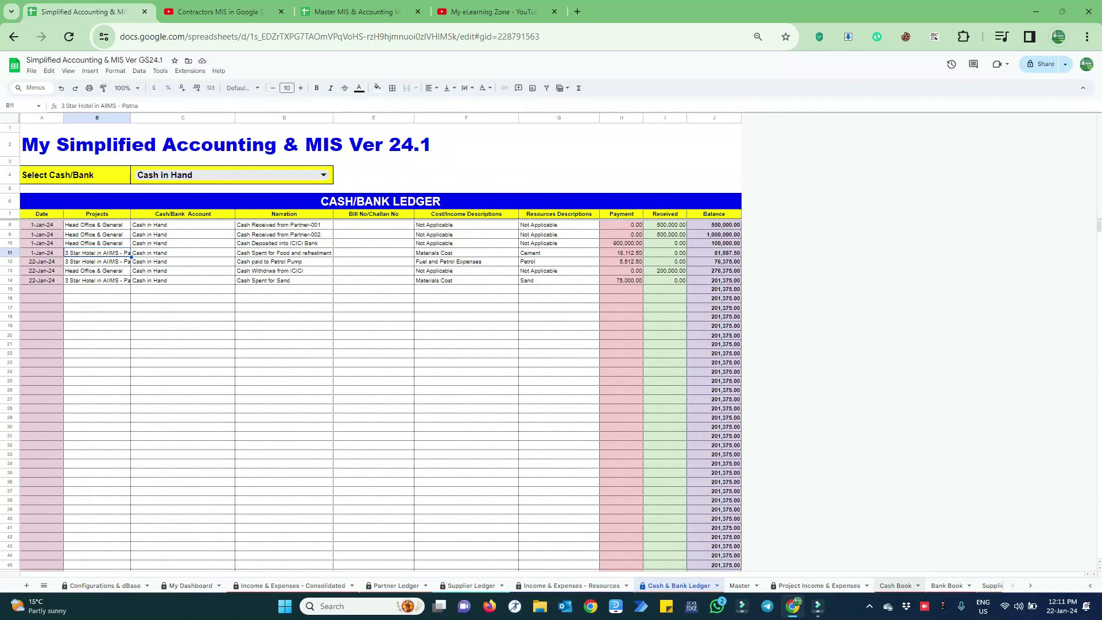
{"action": "left_click", "coordinate": [895, 585]}
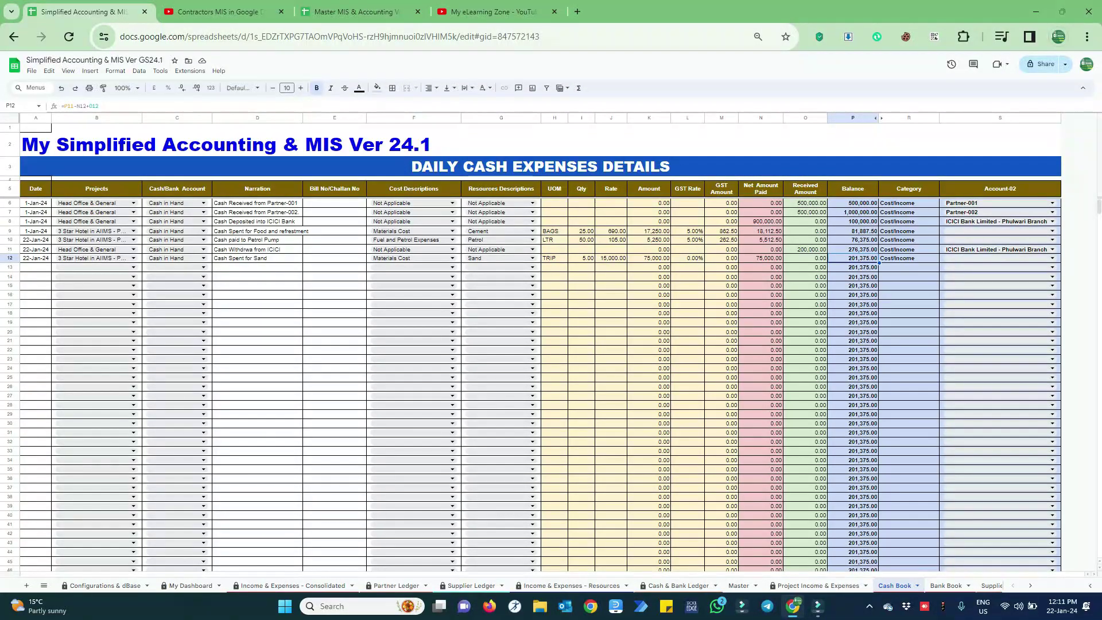
{"action": "left_click", "coordinate": [677, 585]}
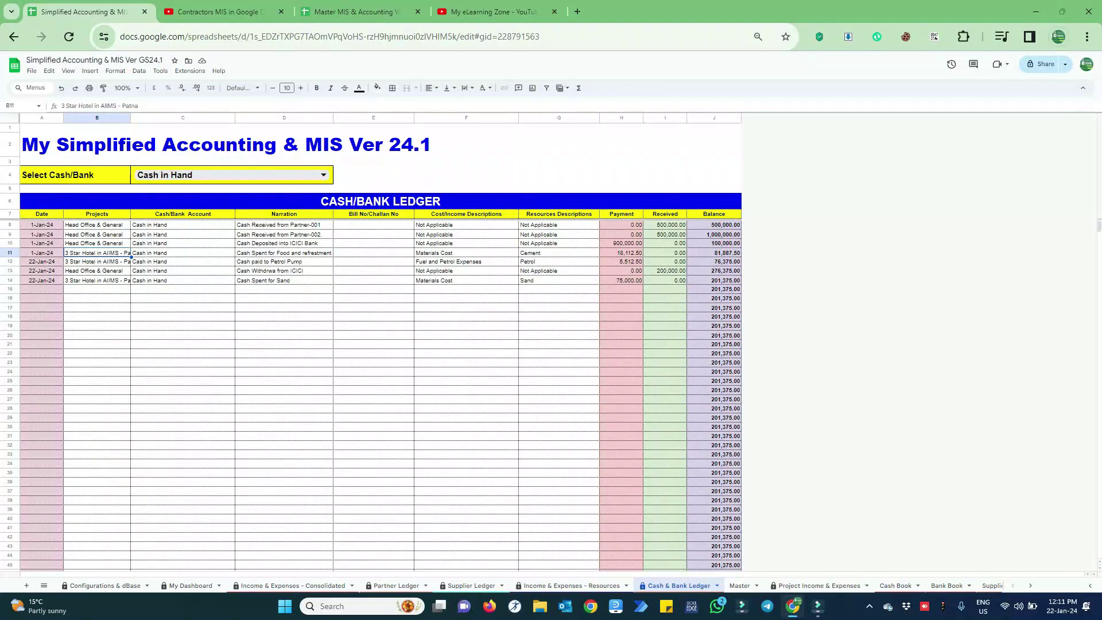
Fit the Projects column to its contents and switch the Cash & Bank Ledger to ICICI Bank Limited - Phulwari Branch
{"action": "double_click", "coordinate": [131, 117]}
{"action": "left_click", "coordinate": [333, 175]}
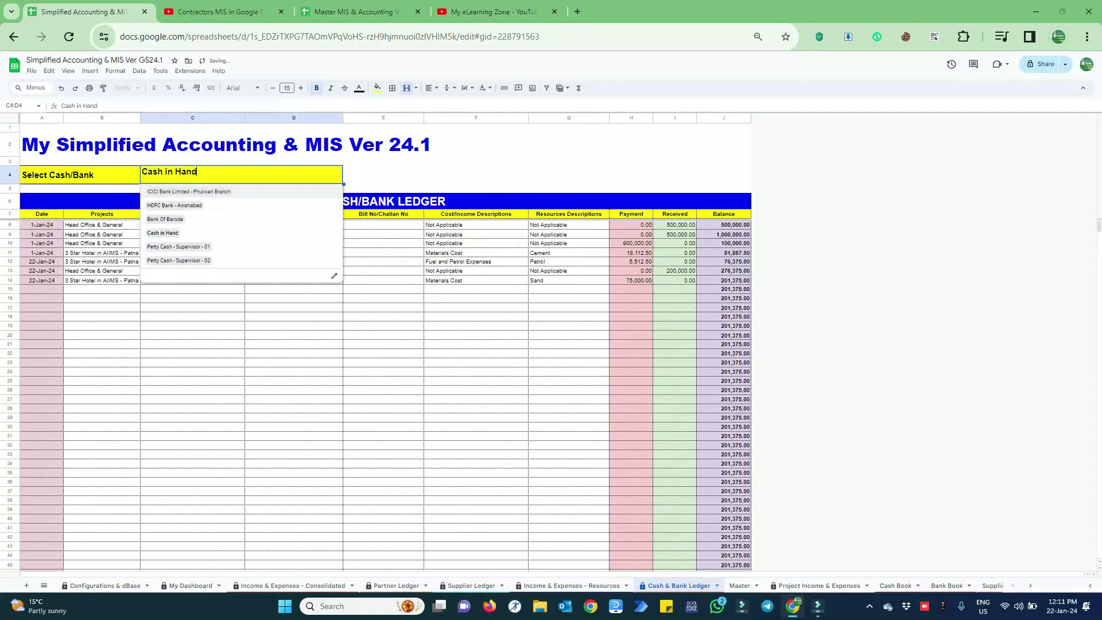
{"action": "left_click", "coordinate": [259, 191]}
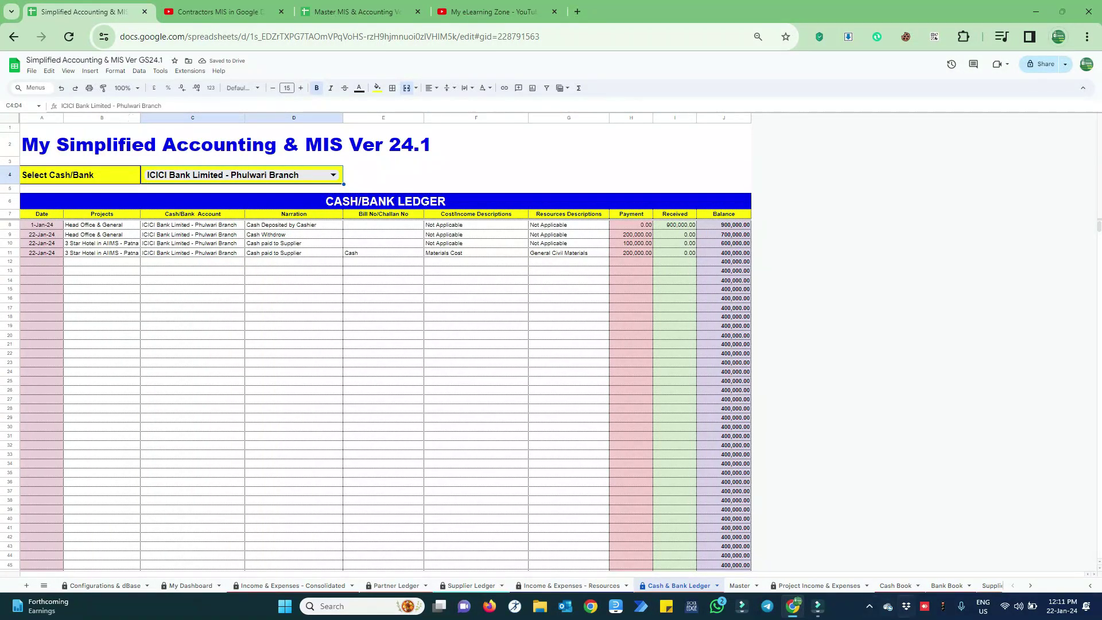
Check the running balance of the latest entries in the Bank Book against the ICICI Bank ledger
{"action": "left_click", "coordinate": [946, 585]}
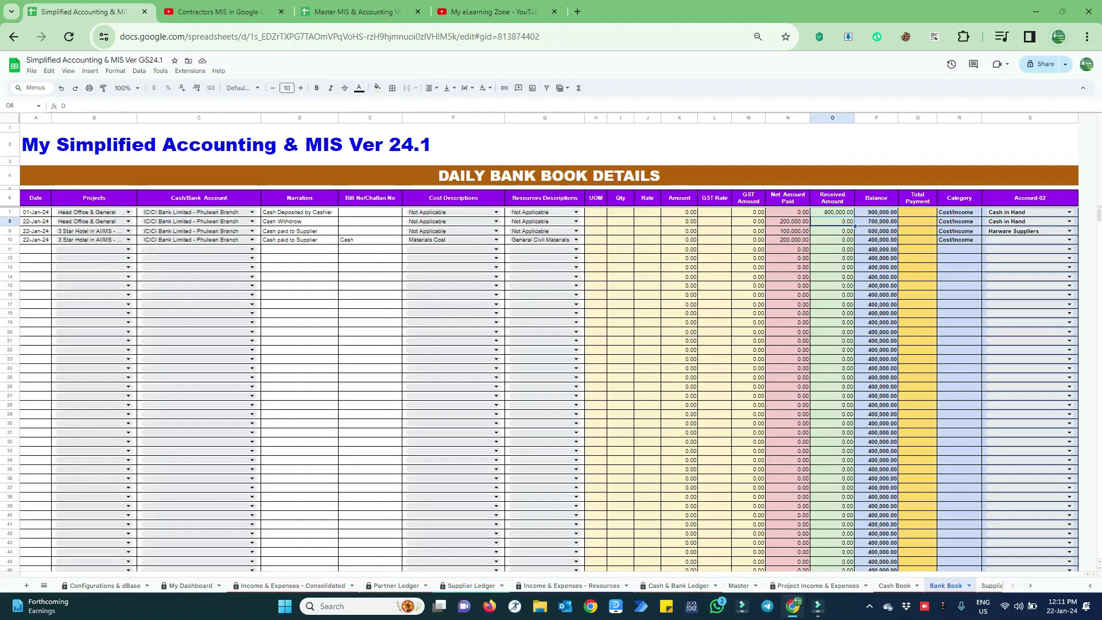
{"action": "left_click", "coordinate": [876, 249]}
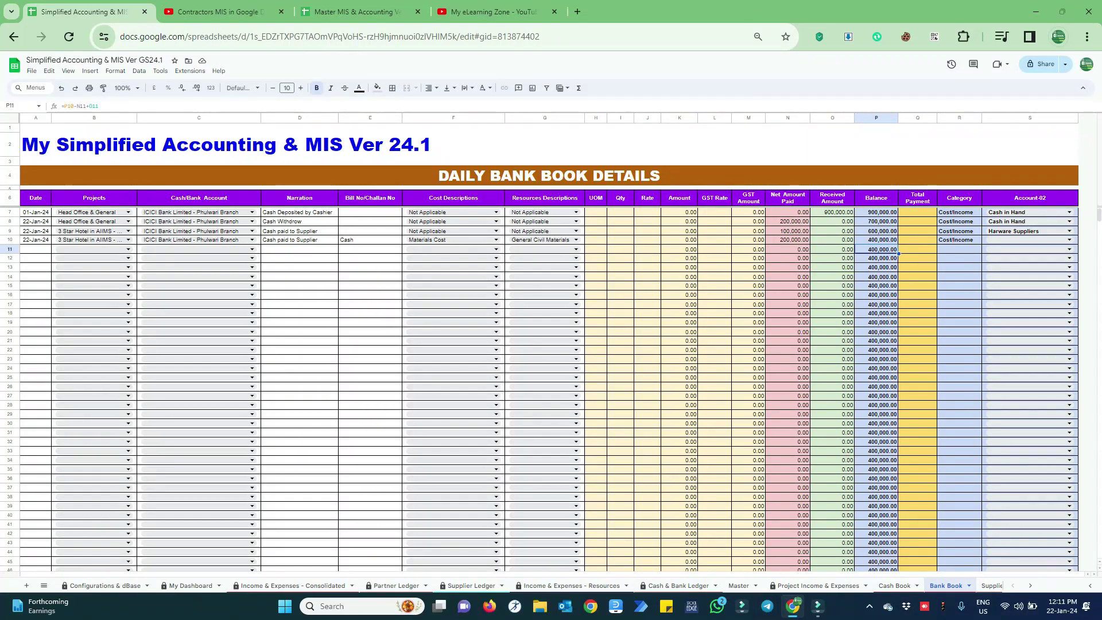
{"action": "left_click", "coordinate": [876, 240]}
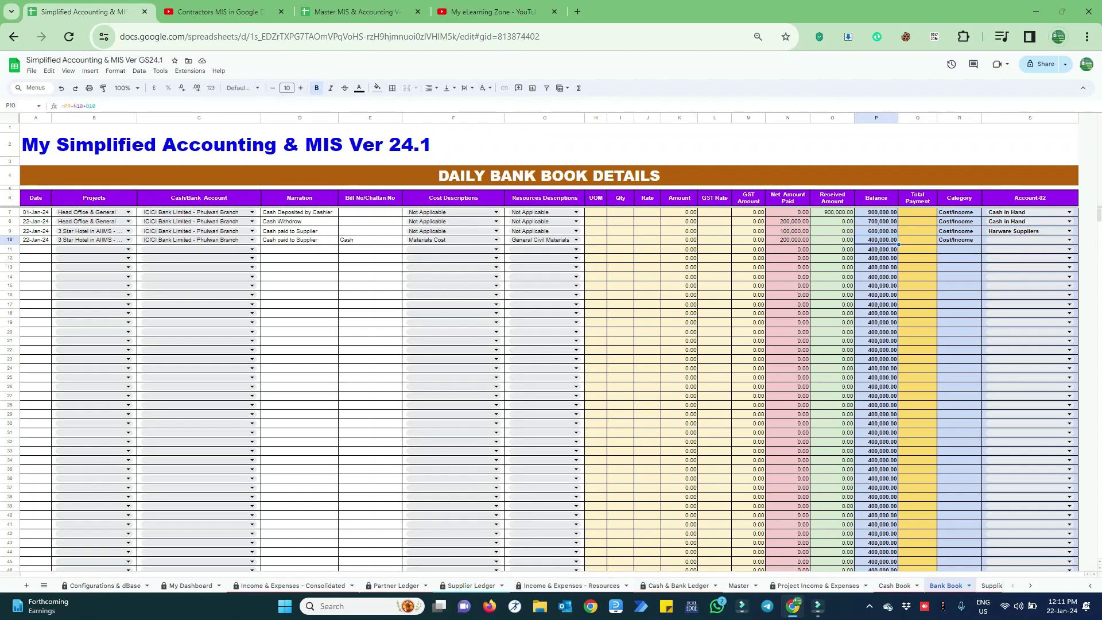
Show the Supplier Ledger for Harware Suppliers and review its invoice, payment and balance
{"action": "left_click", "coordinate": [471, 585]}
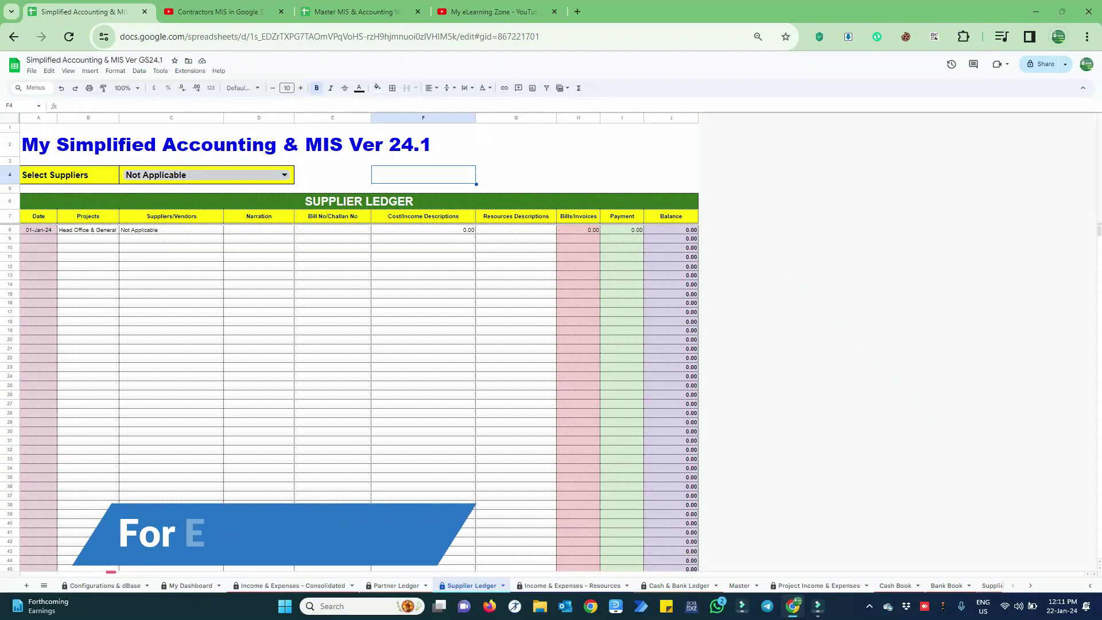
{"action": "left_click", "coordinate": [284, 175]}
{"action": "left_click", "coordinate": [147, 205]}
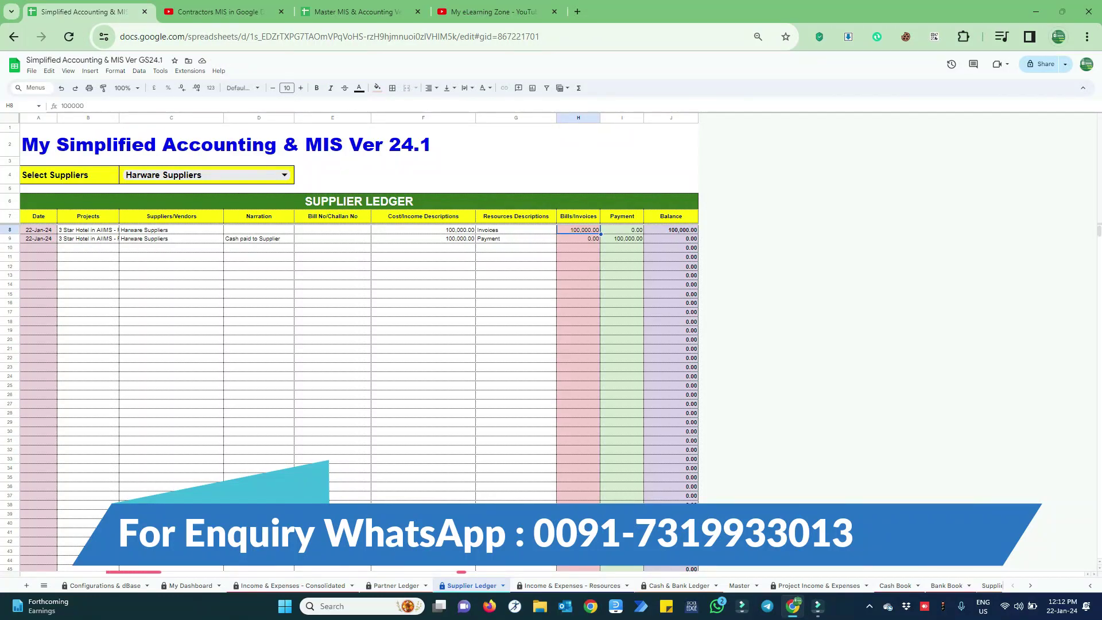
{"action": "left_click", "coordinate": [622, 238]}
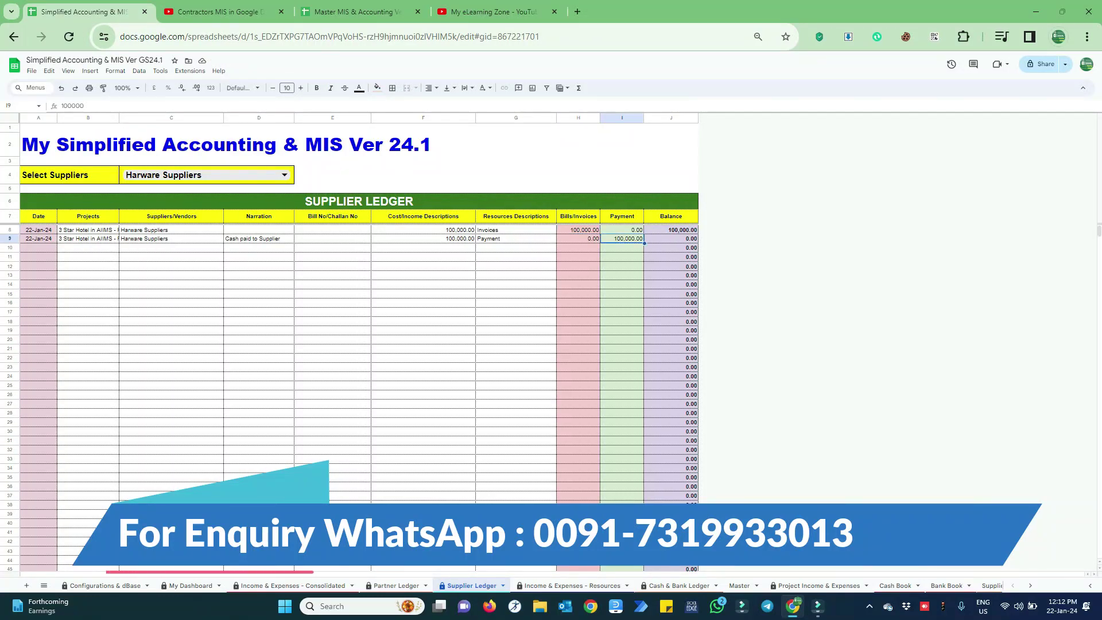
{"action": "left_click", "coordinate": [671, 239]}
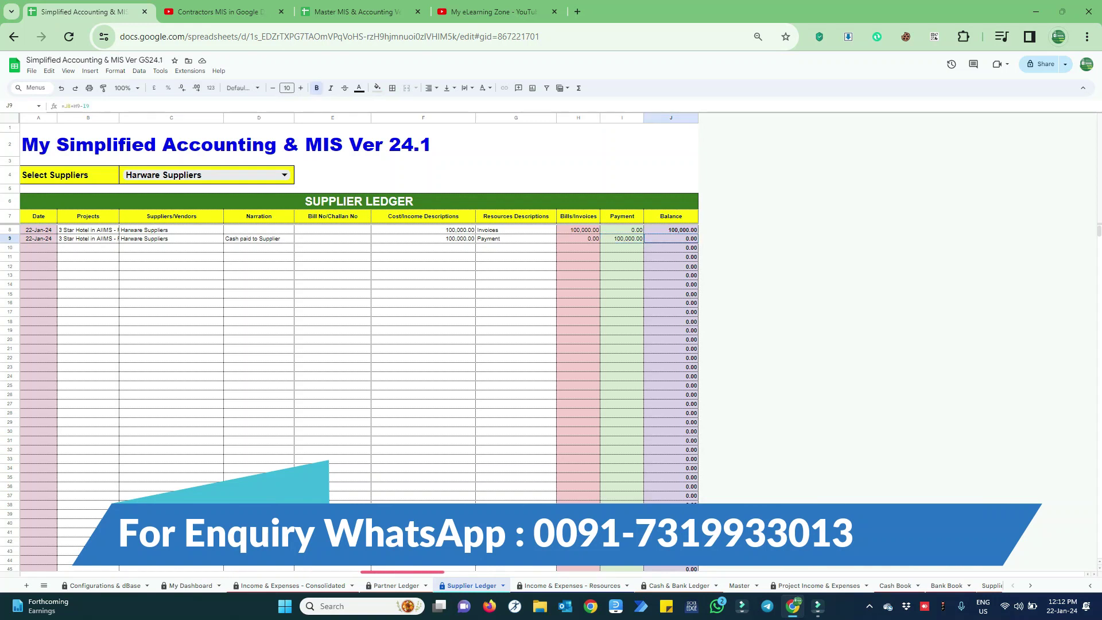
{"action": "left_click", "coordinate": [579, 230]}
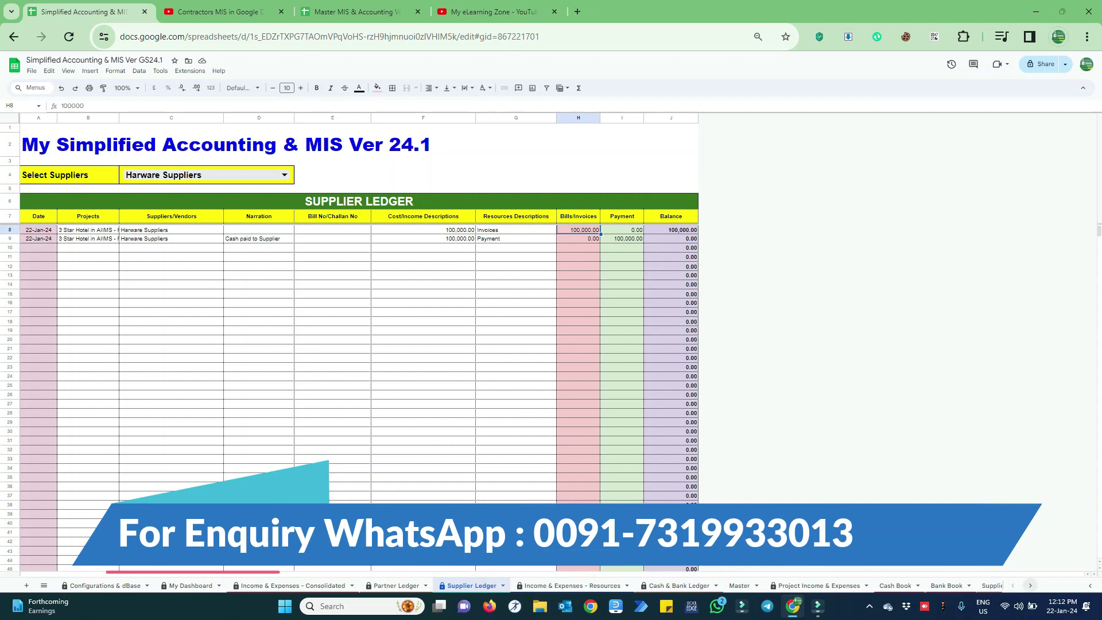
Set the GST rate of the JCB expense in row 8 of Suppliers Expenses to 18% and check its balance
{"action": "left_click", "coordinate": [990, 586]}
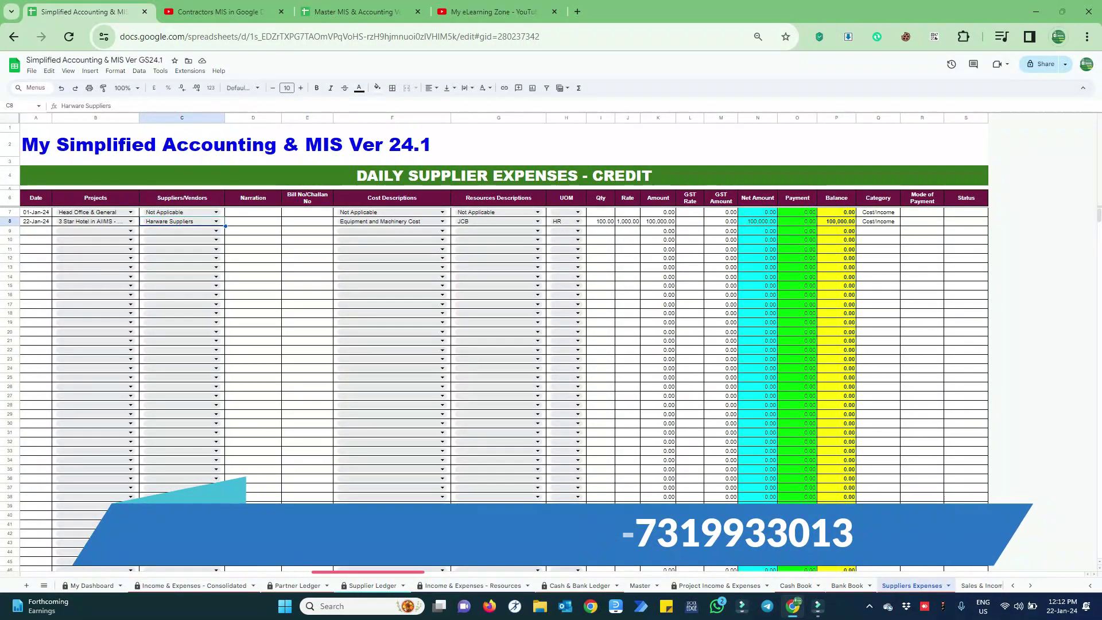
{"action": "key", "text": "Tab"}
{"action": "key", "text": "Tab"}
{"action": "key", "text": "Tab"}
{"action": "key", "text": "Tab"}
{"action": "key", "text": "Tab"}
{"action": "key", "text": "Tab"}
{"action": "key", "text": "Tab"}
{"action": "key", "text": "Tab"}
{"action": "key", "text": "Tab"}
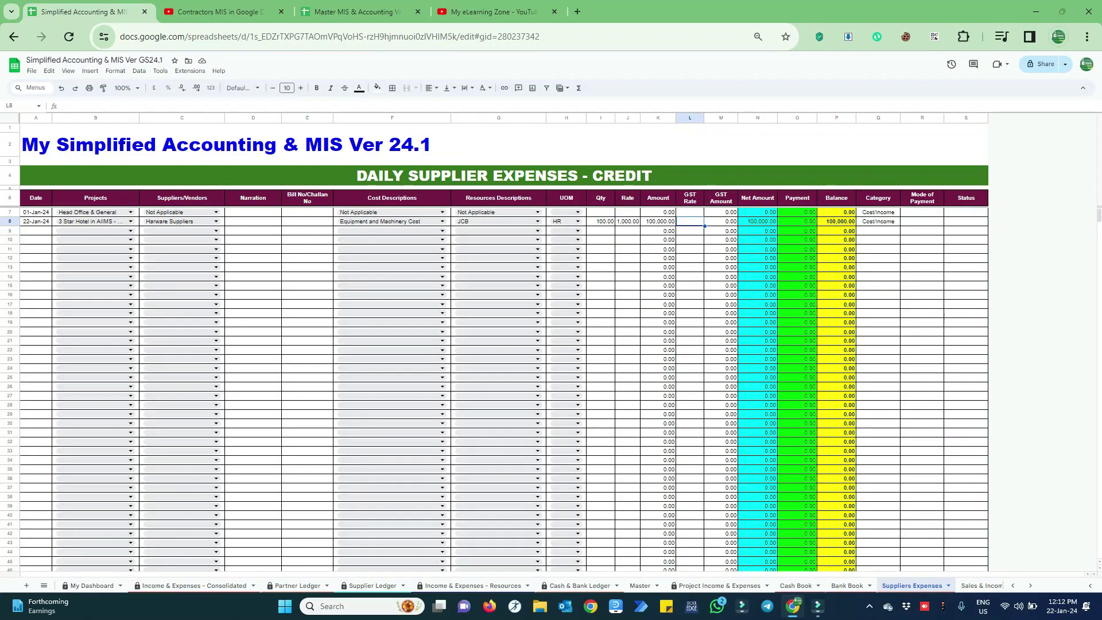
{"action": "type", "text": "18"}
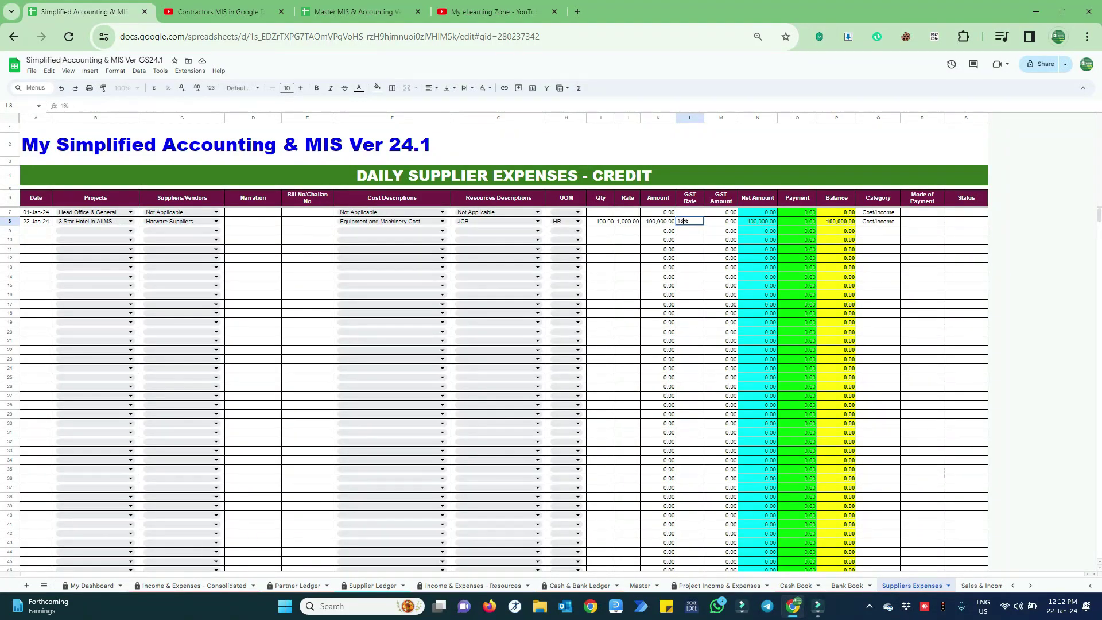
{"action": "key", "text": "Return"}
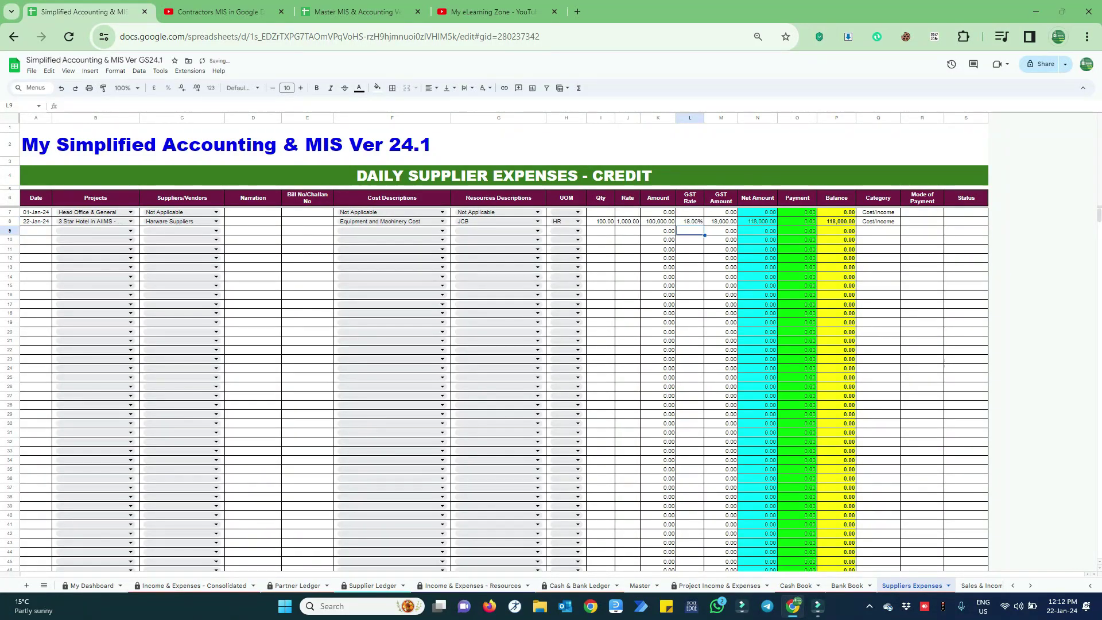
{"action": "left_click", "coordinate": [836, 221]}
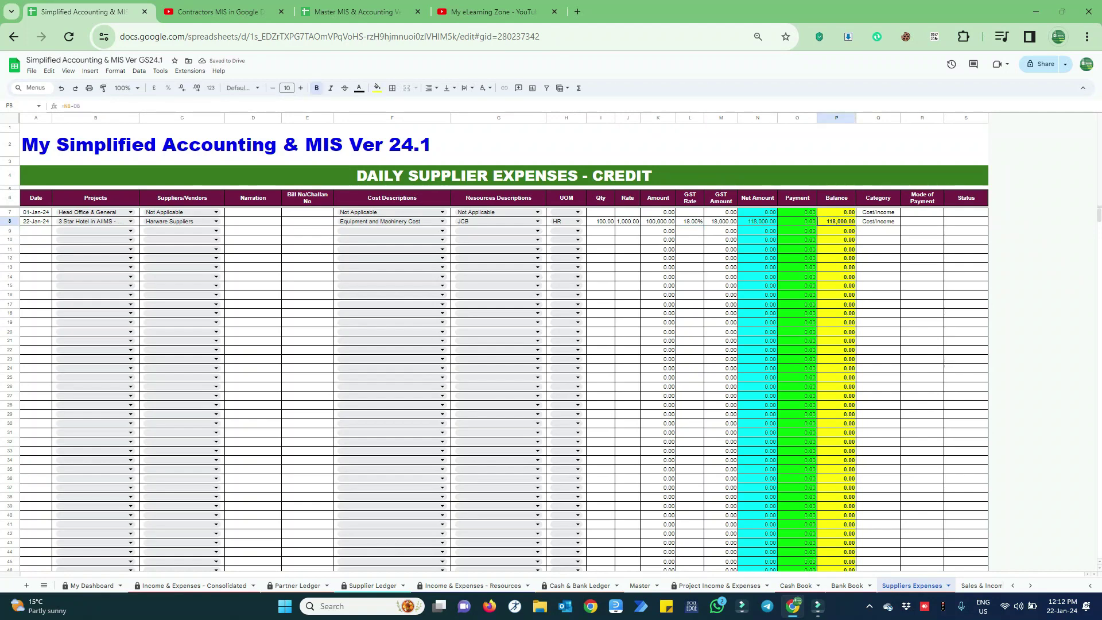
Check the supplier payment in row 9 of the Bank Book, then the outstanding balance in the Supplier Ledger
{"action": "left_click", "coordinate": [847, 585]}
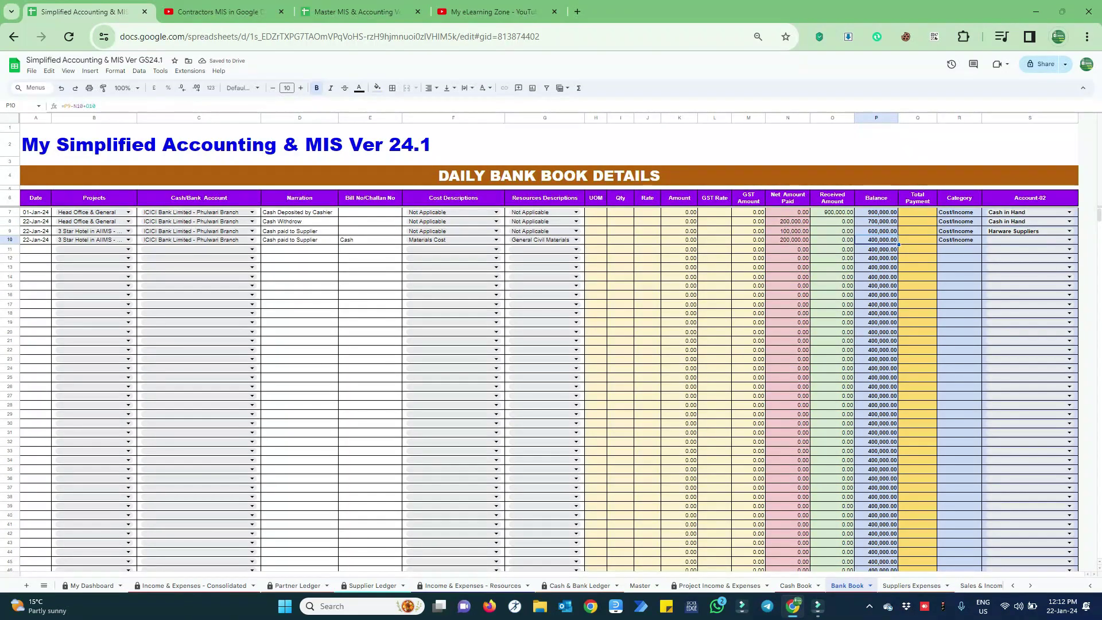
{"action": "left_click", "coordinate": [787, 231]}
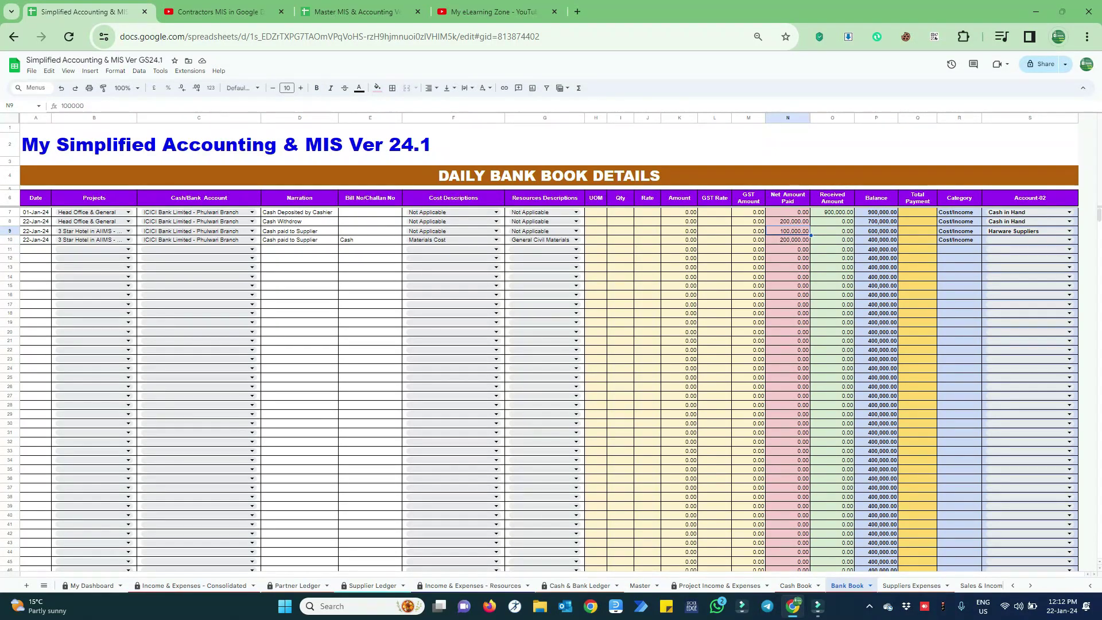
{"action": "left_click", "coordinate": [373, 585]}
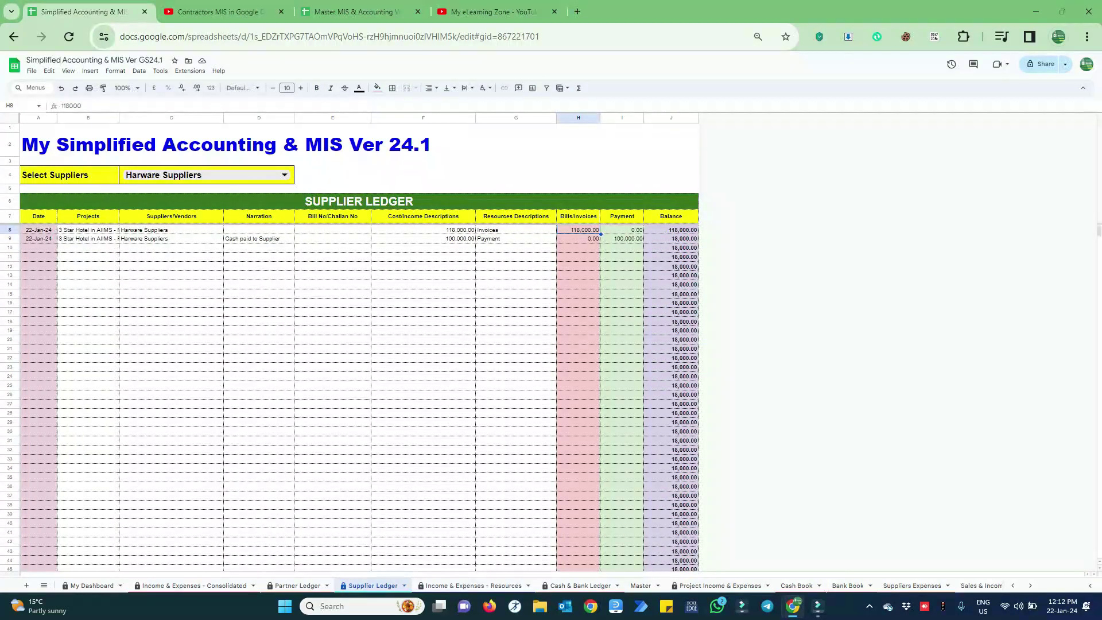
{"action": "left_click", "coordinate": [671, 239]}
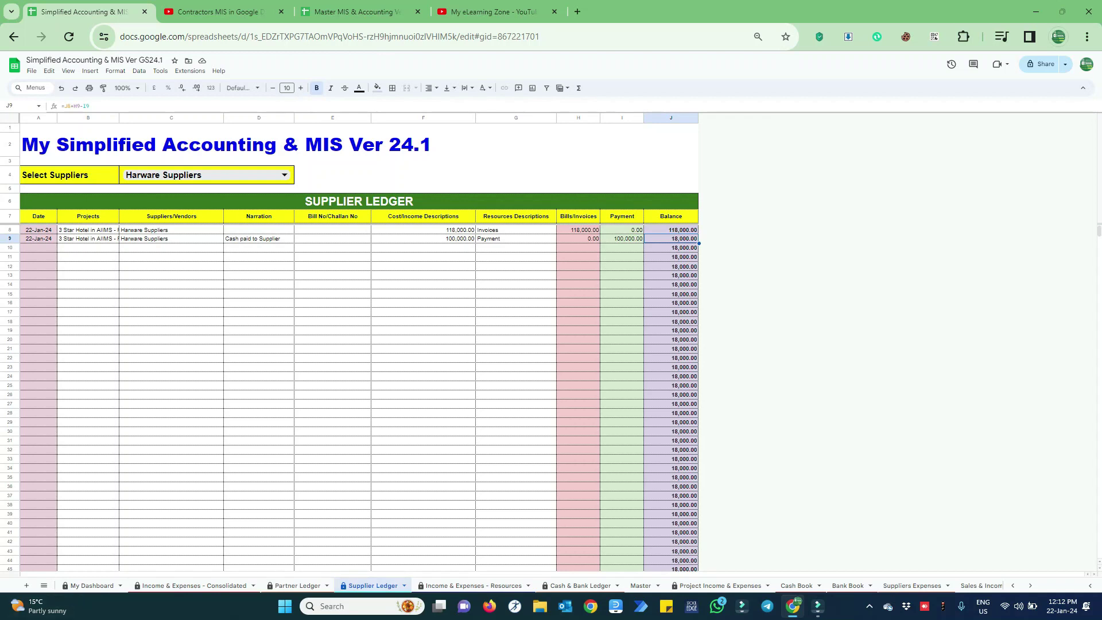
Review the Jan-24 amounts for Fuel and Petrol Expenses and Materials Cost in the consolidated income and expenses report
{"action": "left_click", "coordinate": [194, 585]}
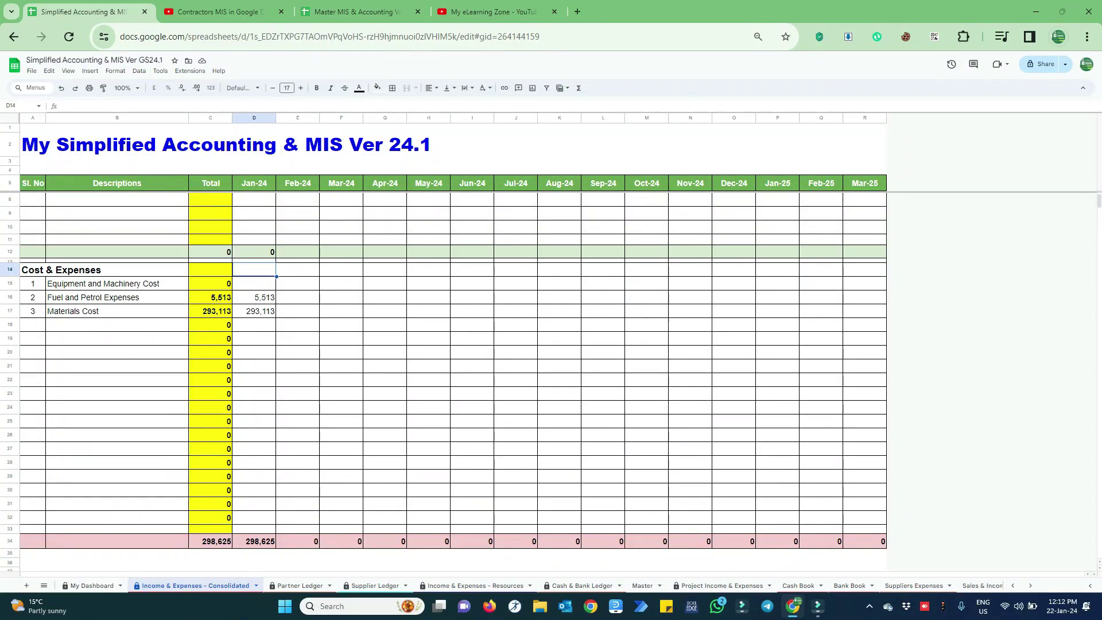
{"action": "left_click", "coordinate": [117, 297]}
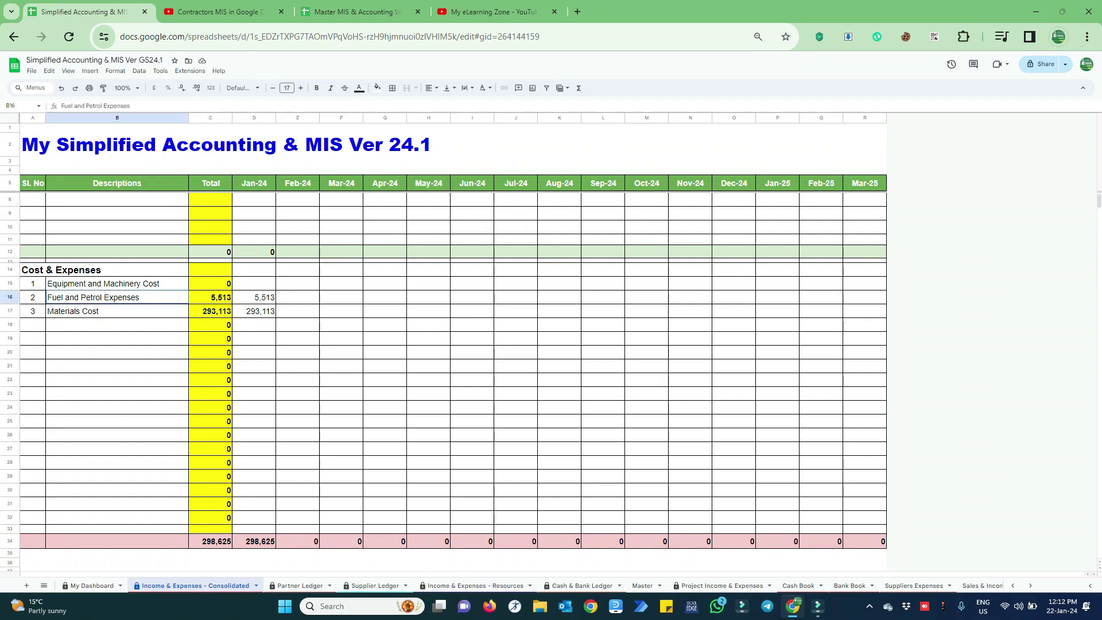
{"action": "left_click", "coordinate": [255, 298]}
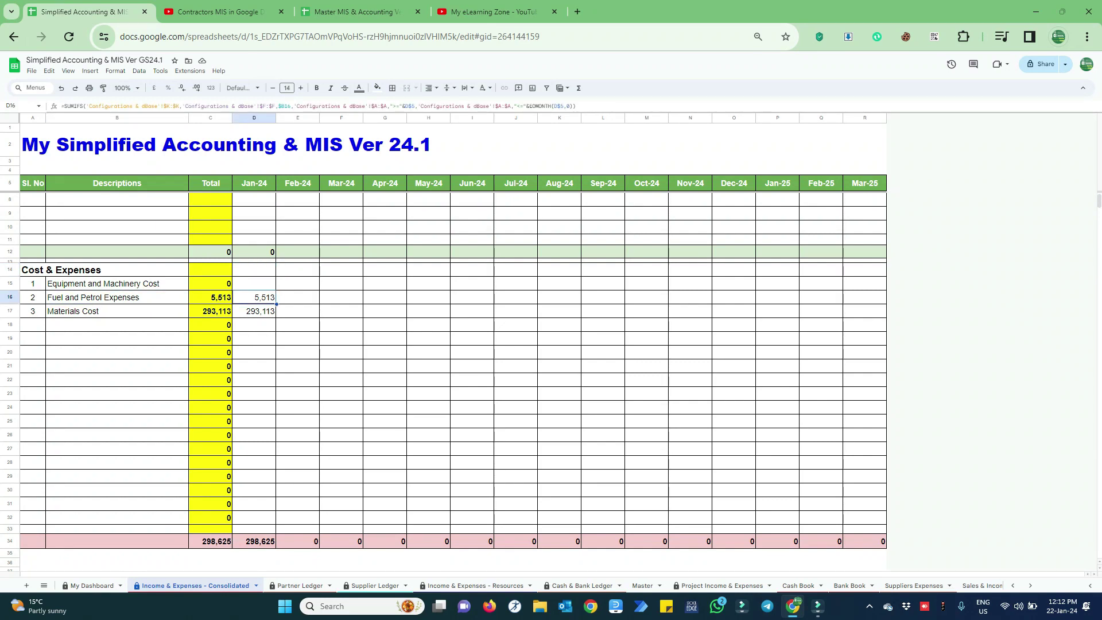
{"action": "left_click", "coordinate": [117, 311]}
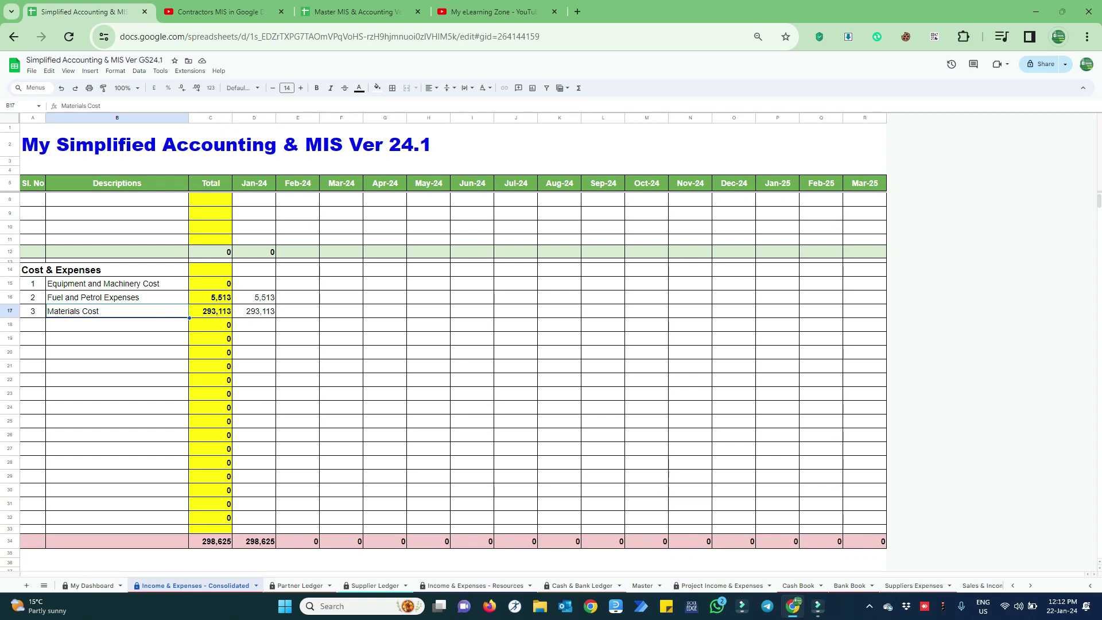
{"action": "left_click", "coordinate": [254, 311]}
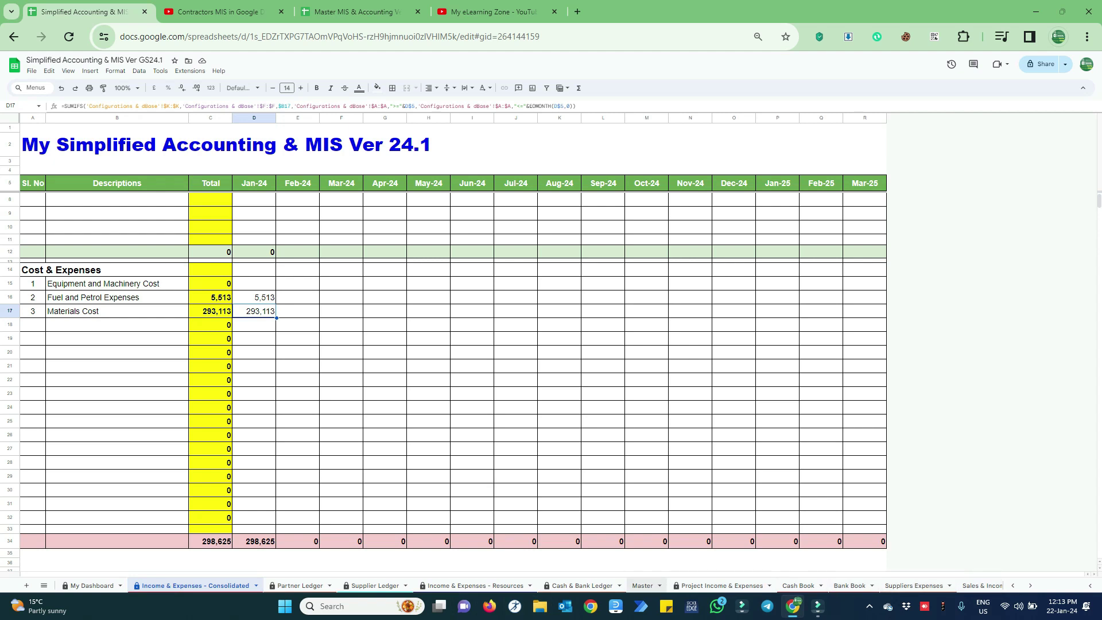
Examine the Cost/Income Descriptions and Materials/Resources Descriptions lists on the Master sheet
{"action": "left_click", "coordinate": [642, 586]}
{"action": "left_click_drag", "start_coordinate": [103, 236], "coordinate": [103, 373]}
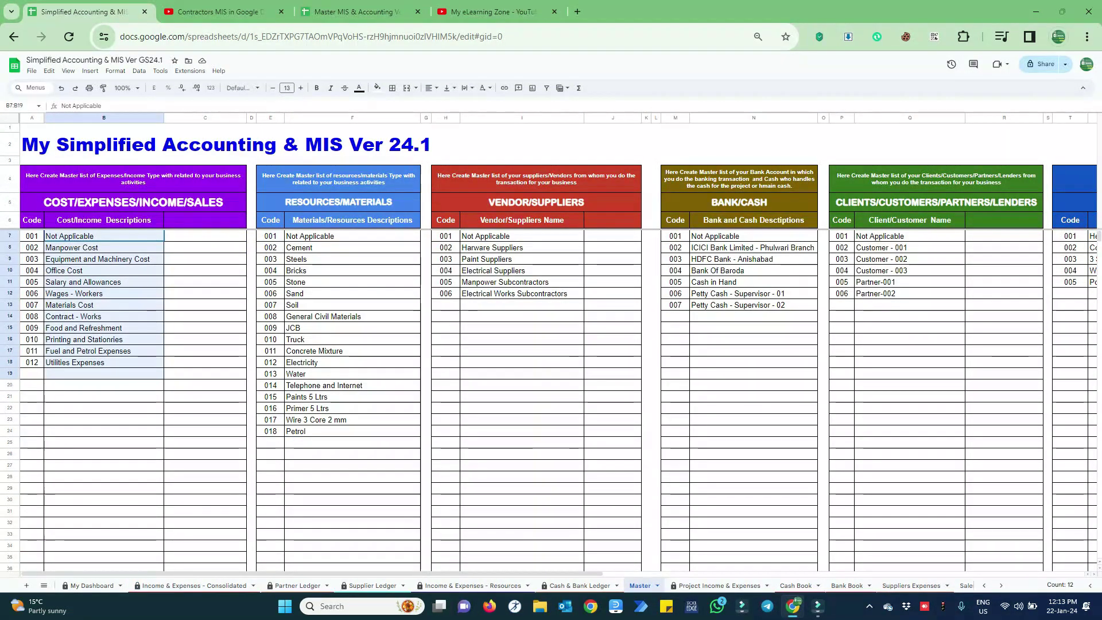
{"action": "left_click_drag", "start_coordinate": [352, 236], "coordinate": [352, 442]}
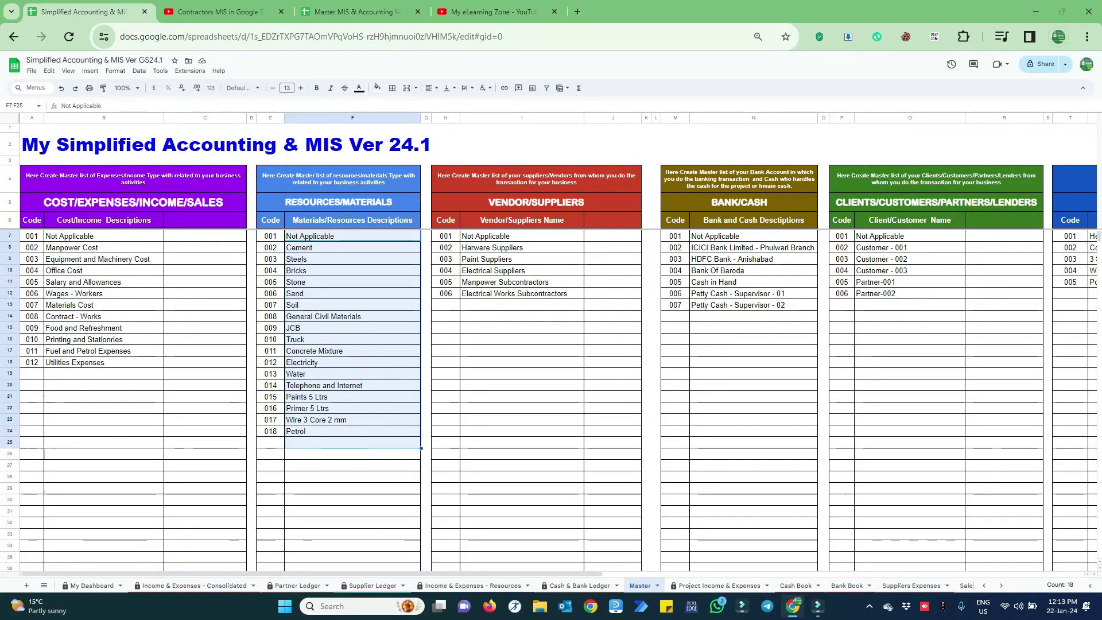
Review the resource-wise costs, including the JCB total, in Income & Expenses - Resources and consult the Cash Book and Suppliers Expenses entries
{"action": "left_click", "coordinate": [473, 586]}
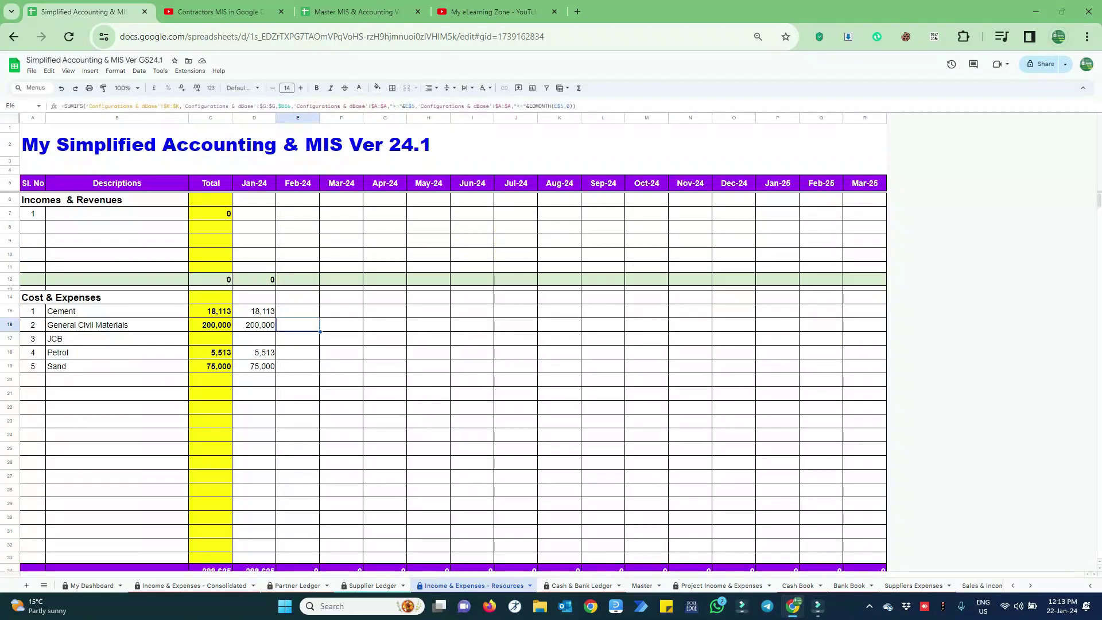
{"action": "left_click_drag", "start_coordinate": [114, 310], "coordinate": [115, 365]}
{"action": "left_click", "coordinate": [115, 352]}
{"action": "left_click", "coordinate": [115, 339]}
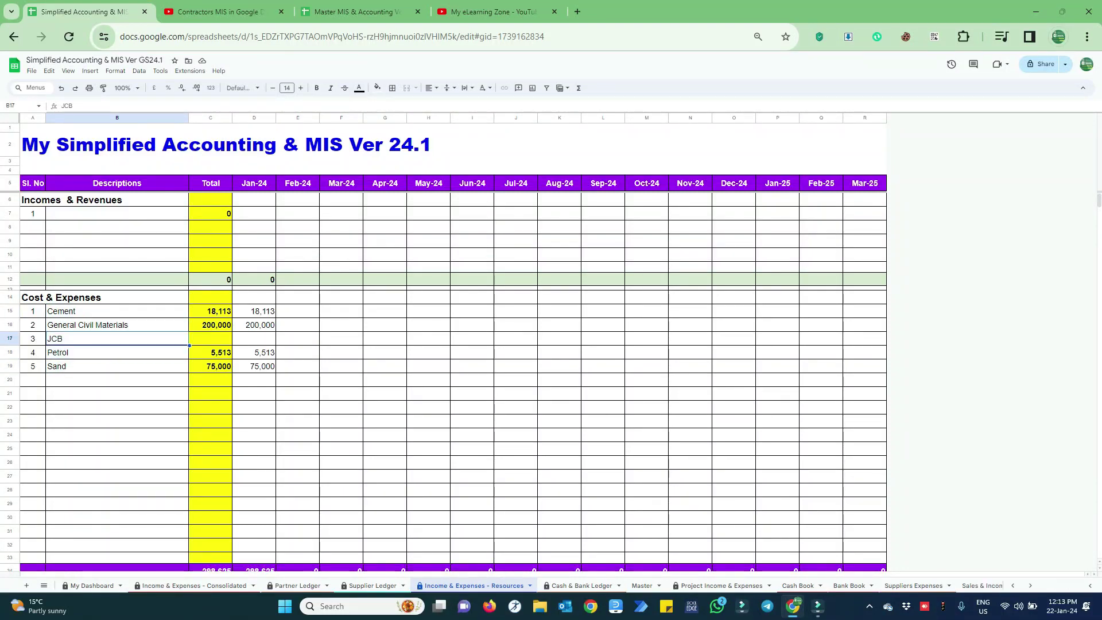
{"action": "left_click", "coordinate": [115, 310]}
{"action": "left_click", "coordinate": [115, 325]}
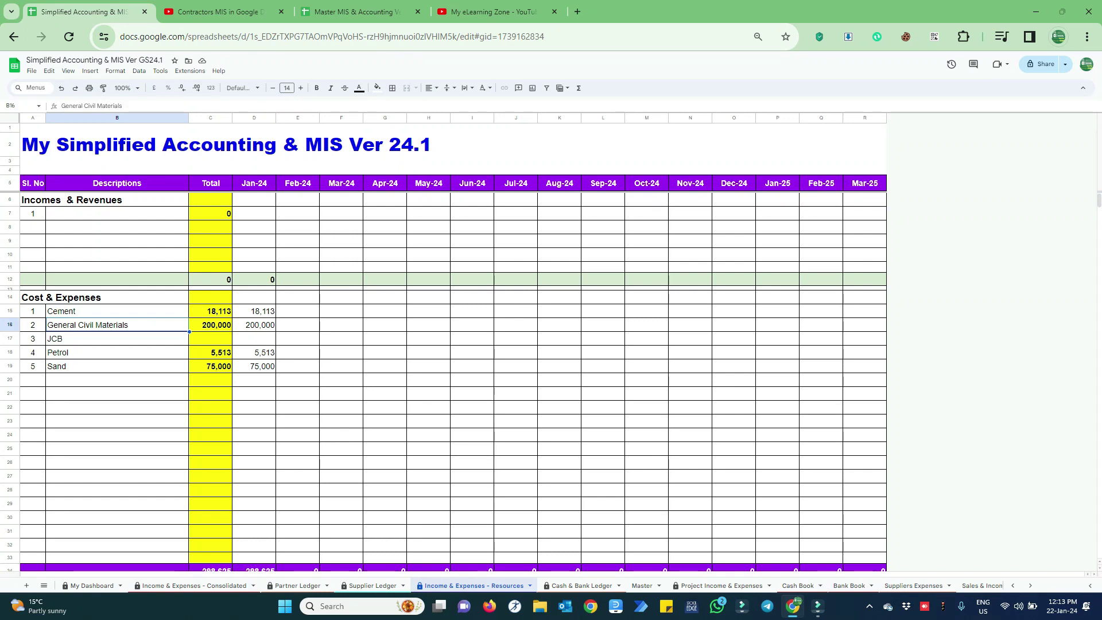
{"action": "left_click", "coordinate": [114, 339]}
{"action": "left_click", "coordinate": [210, 339]}
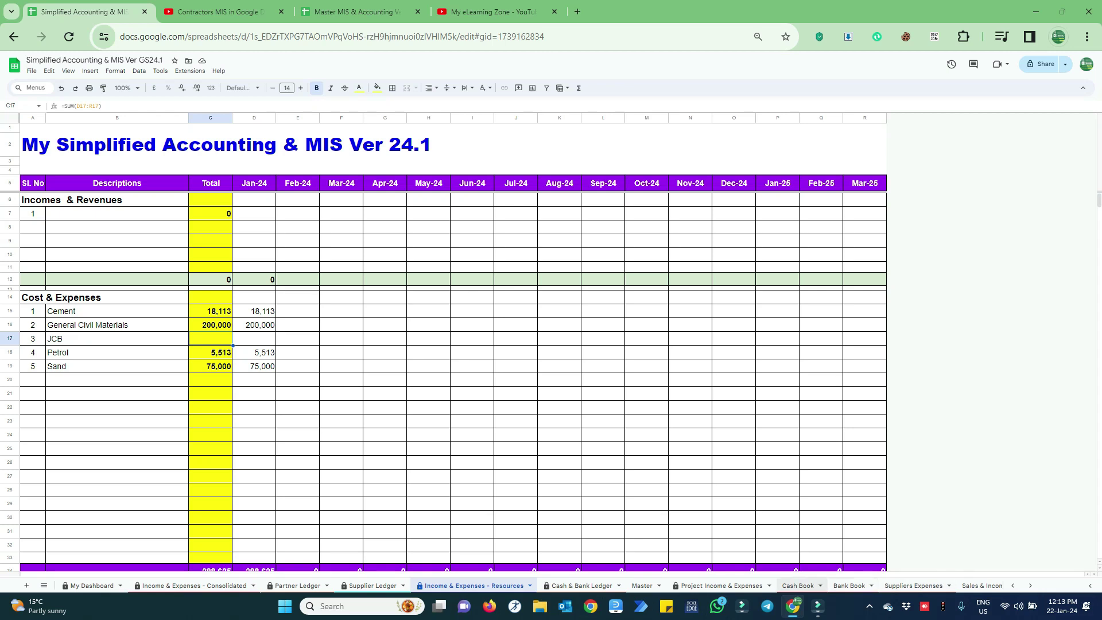
{"action": "left_click", "coordinate": [798, 585]}
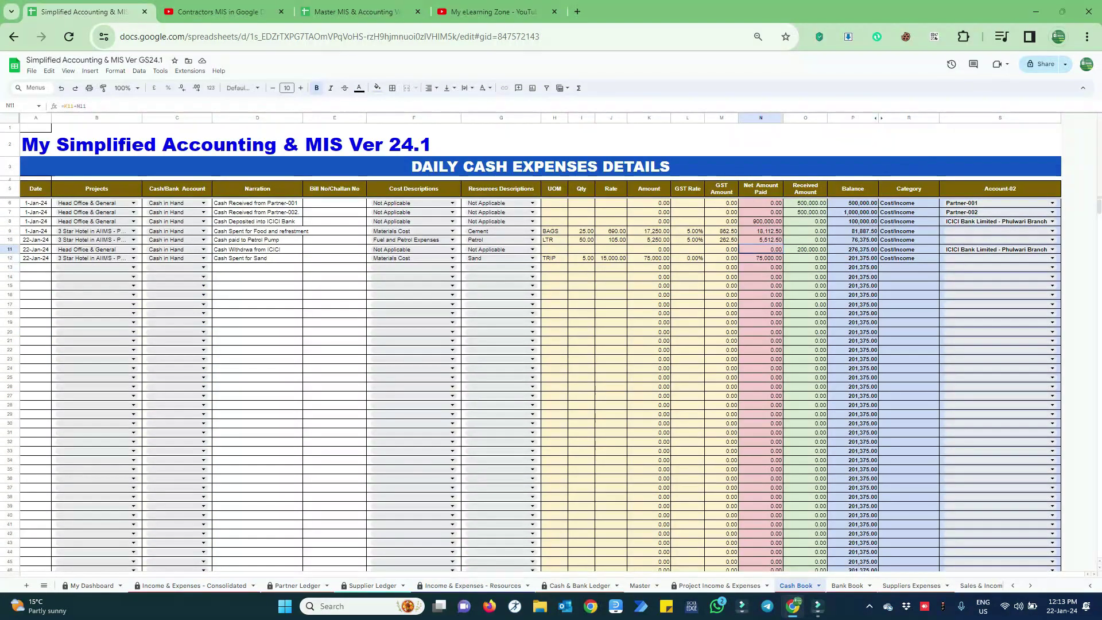
{"action": "left_click", "coordinate": [912, 586]}
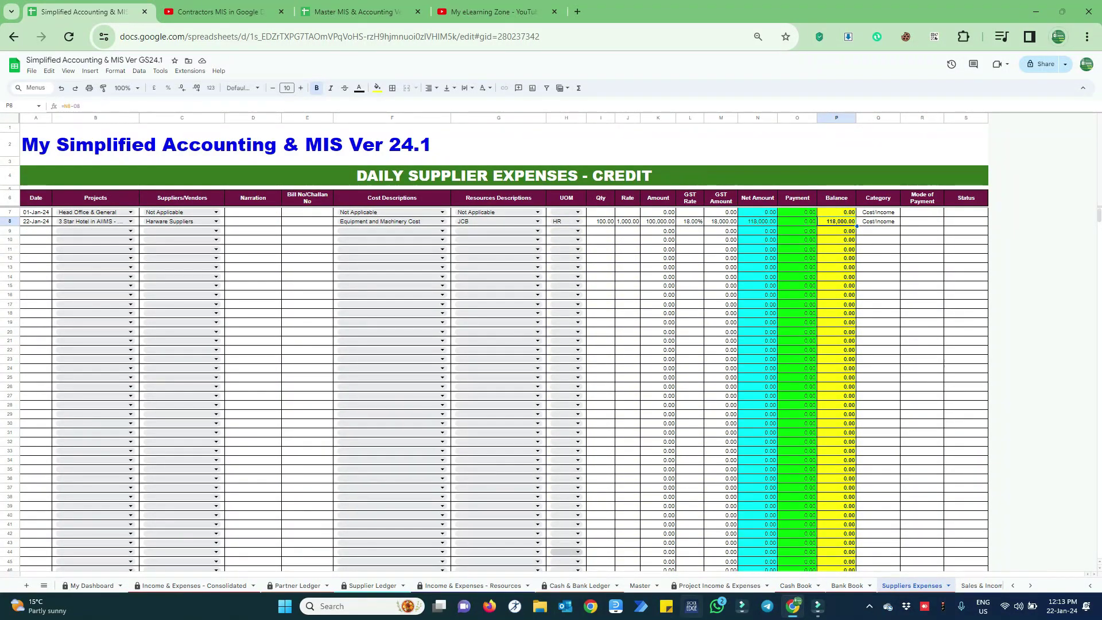
Compare the Jan-24 cost totals in the consolidated and resources reports, and return to the Cash & Bank Ledger
{"action": "left_click", "coordinate": [194, 585]}
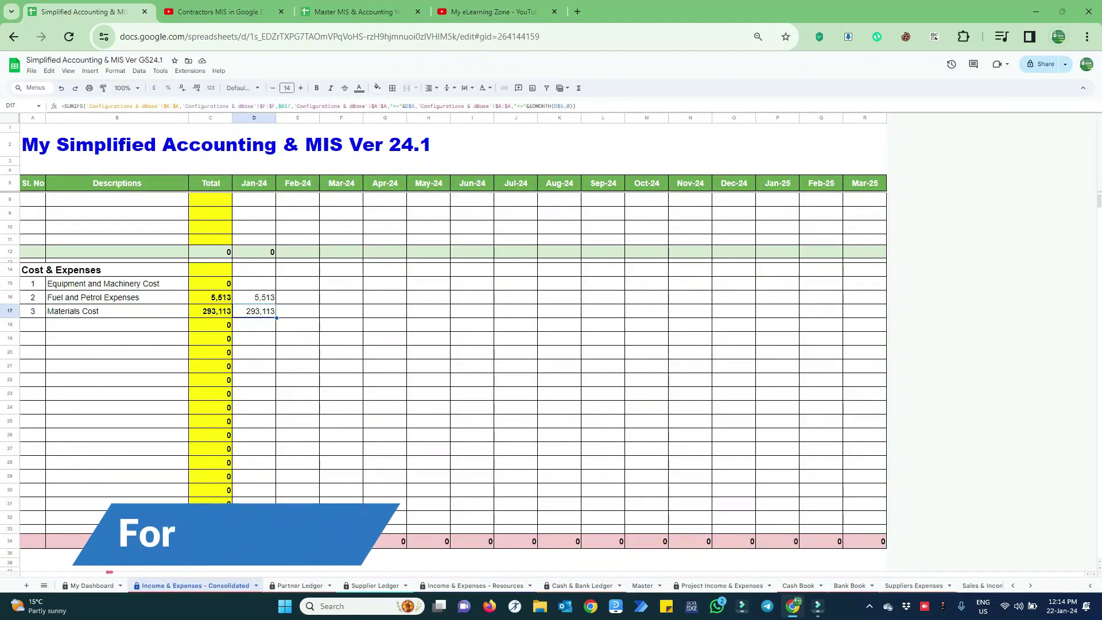
{"action": "left_click", "coordinate": [254, 541]}
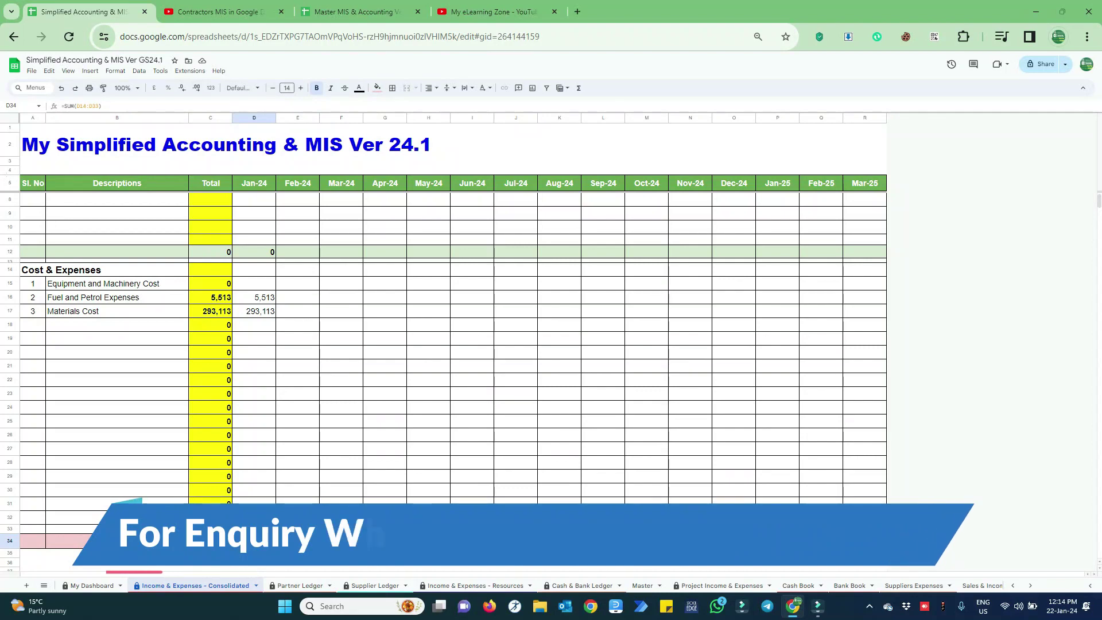
{"action": "left_click", "coordinate": [475, 586]}
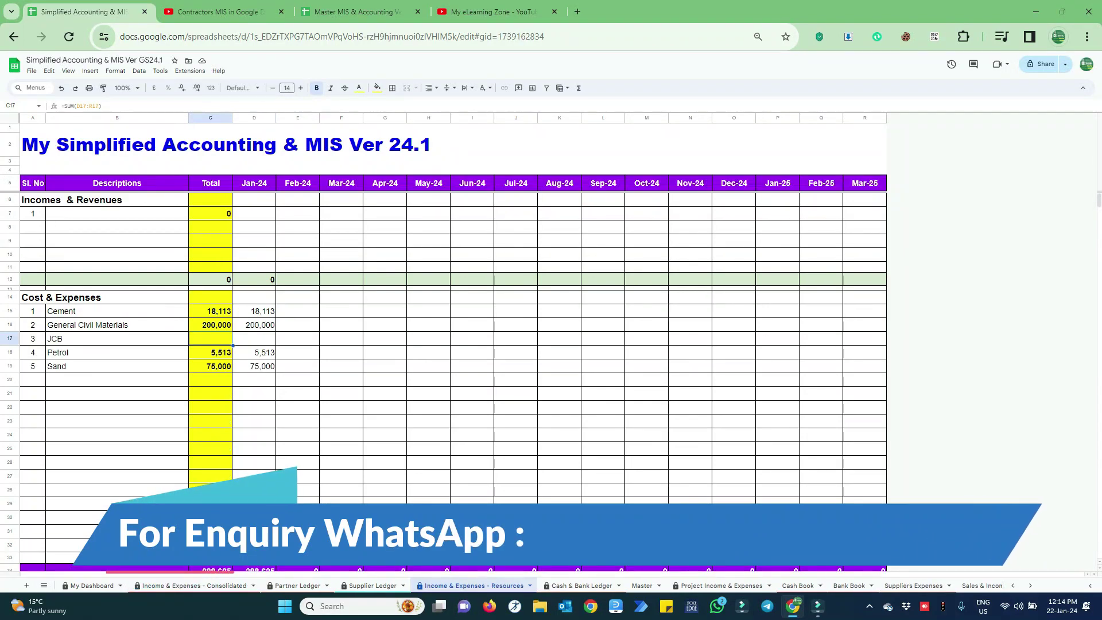
{"action": "scroll", "coordinate": [453, 368], "scroll_direction": "down", "scroll_amount": 2}
{"action": "left_click", "coordinate": [255, 516]}
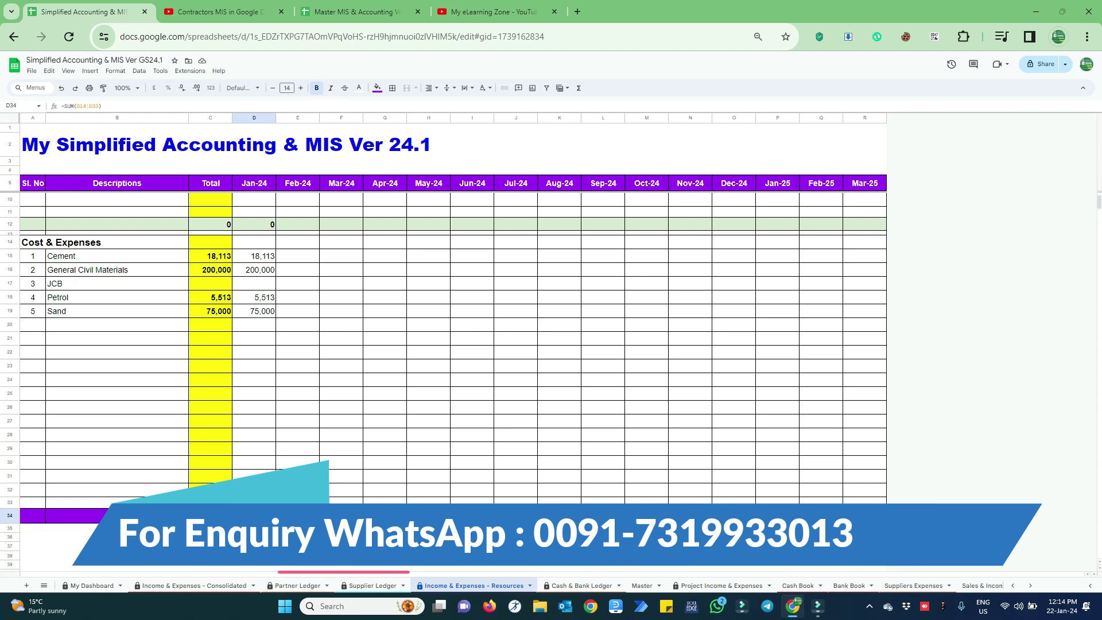
{"action": "key", "text": "ctrl+Page_Down"}
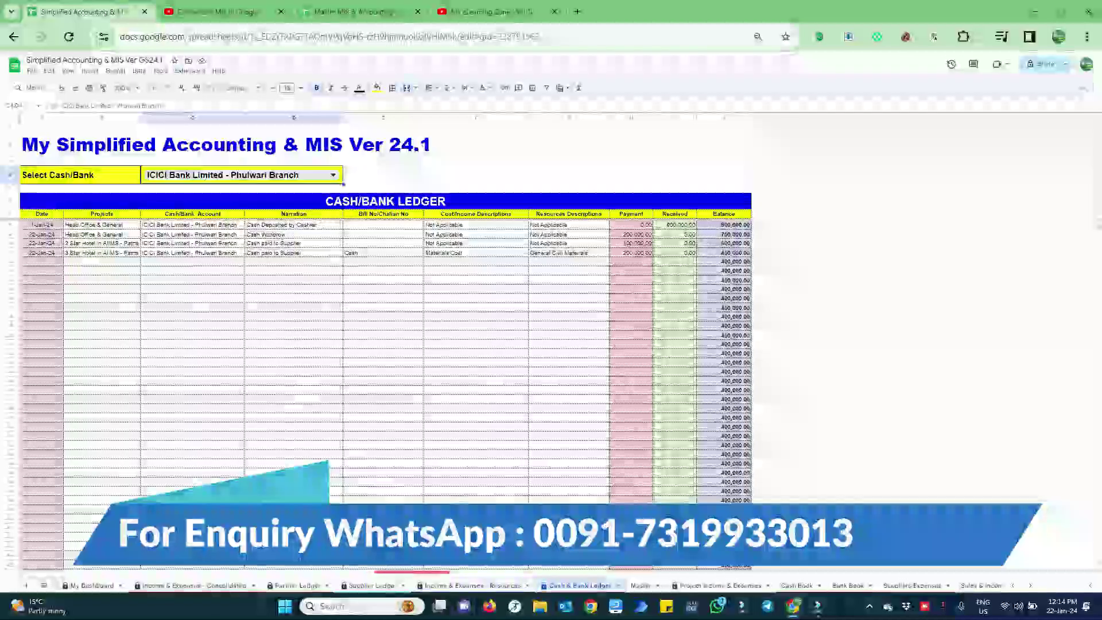